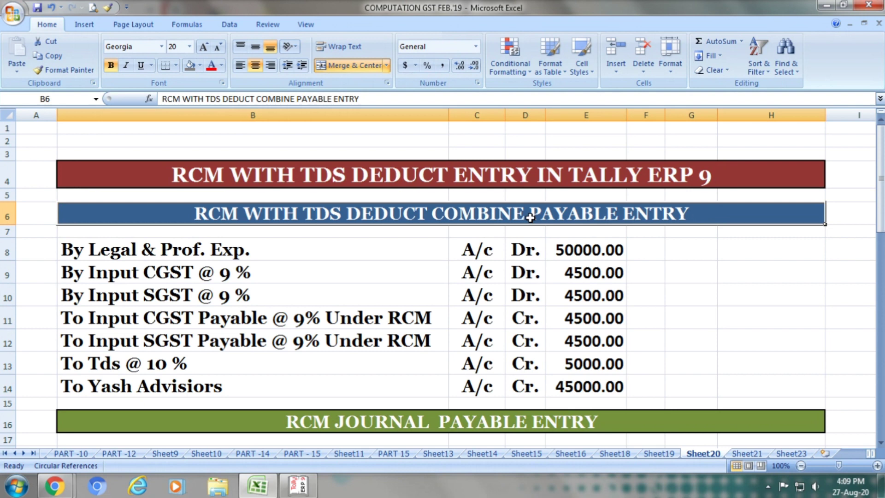
Review the debit lines of the combined payable entry: Legal & Prof. Exp., Input CGST @ 9 % and Input SGST @ 9 %
{"action": "left_click", "coordinate": [336, 251]}
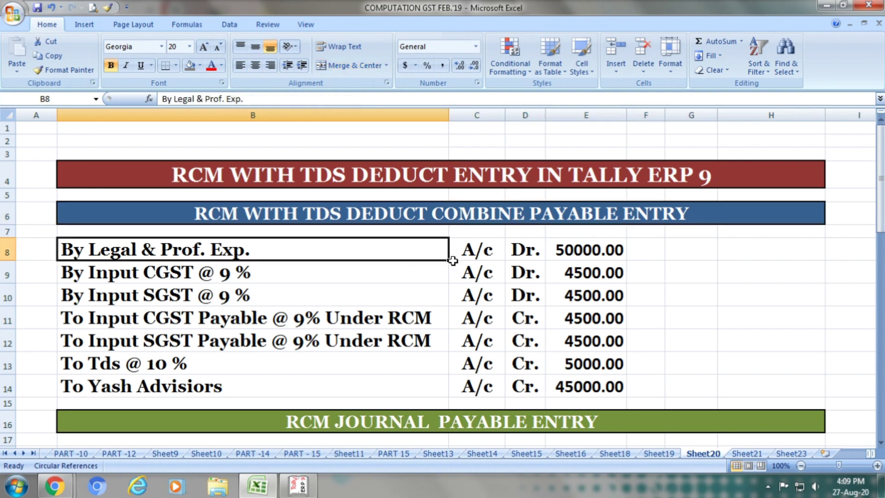
{"action": "left_click", "coordinate": [469, 256]}
{"action": "left_click", "coordinate": [514, 253]}
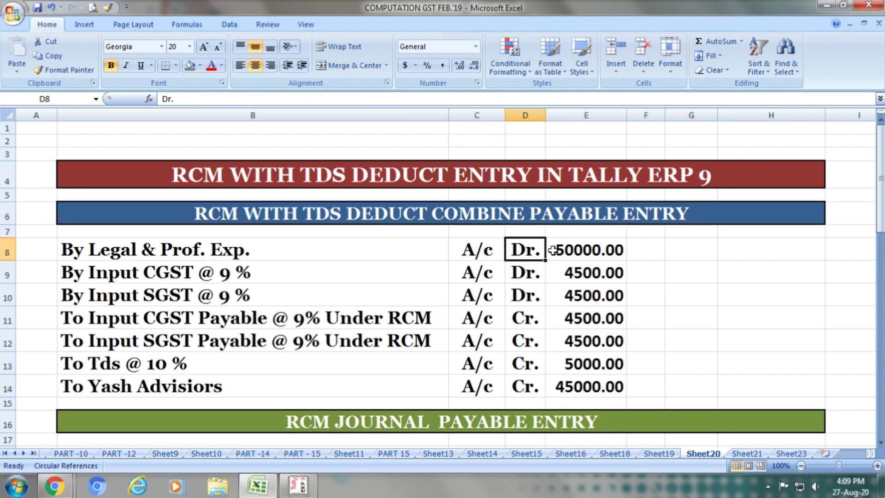
{"action": "left_click", "coordinate": [570, 250]}
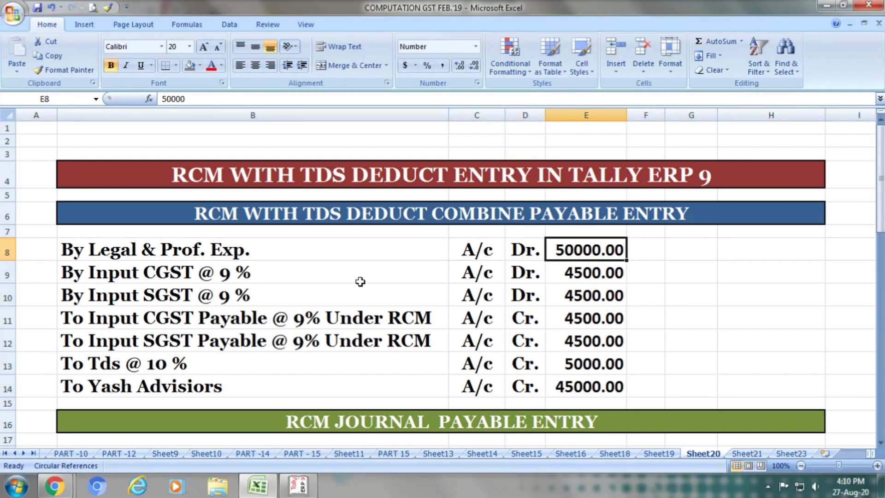
{"action": "left_click", "coordinate": [335, 276]}
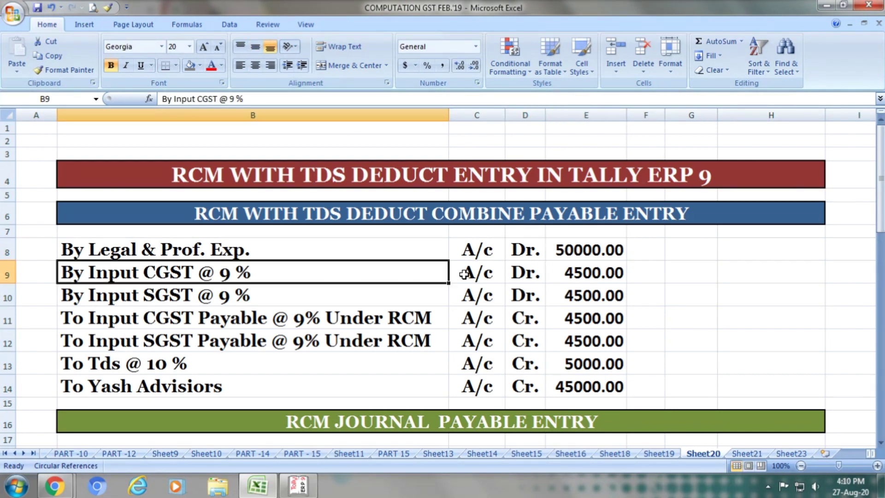
{"action": "left_click", "coordinate": [467, 274]}
{"action": "left_click", "coordinate": [514, 274]}
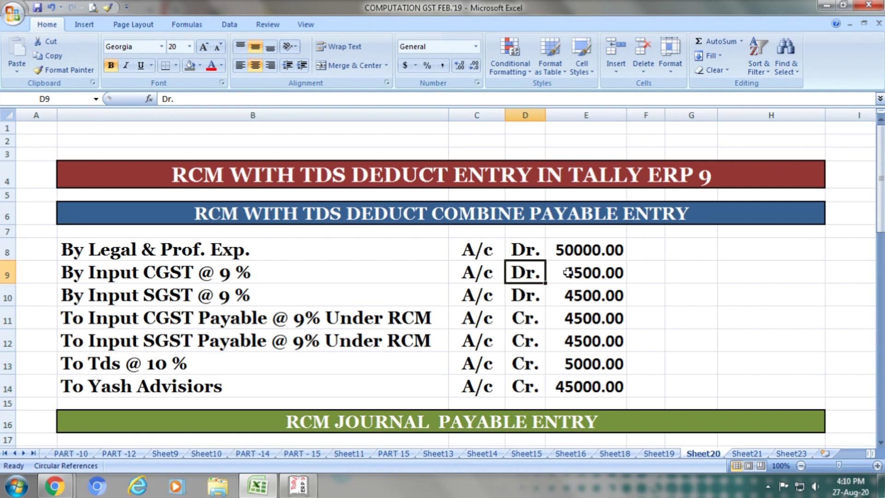
{"action": "left_click", "coordinate": [567, 273]}
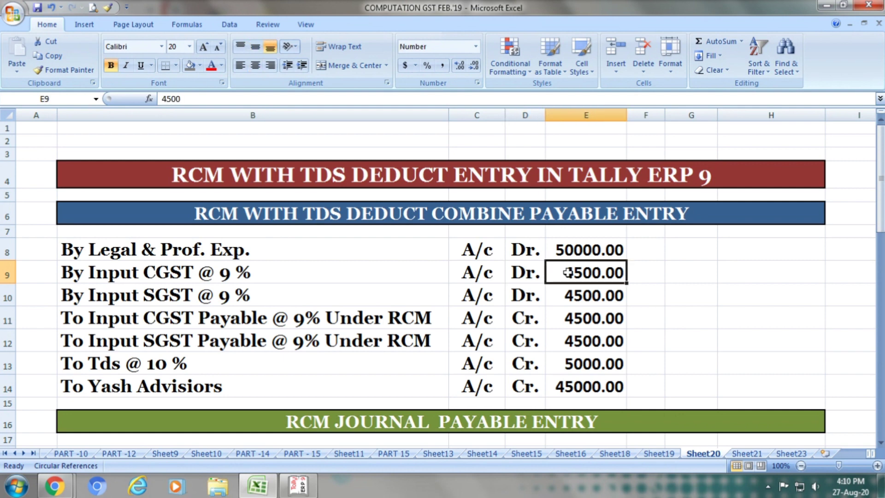
{"action": "left_click", "coordinate": [344, 295]}
{"action": "left_click", "coordinate": [456, 295]}
{"action": "left_click", "coordinate": [521, 295]}
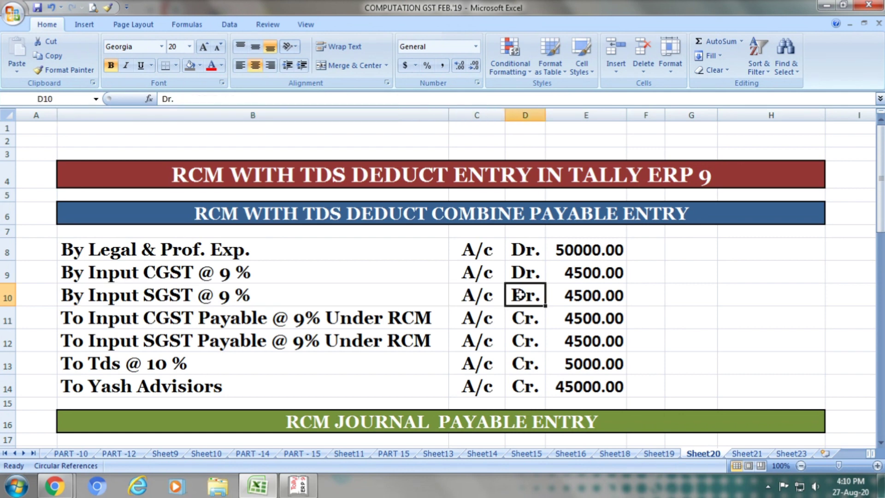
{"action": "left_click", "coordinate": [571, 296]}
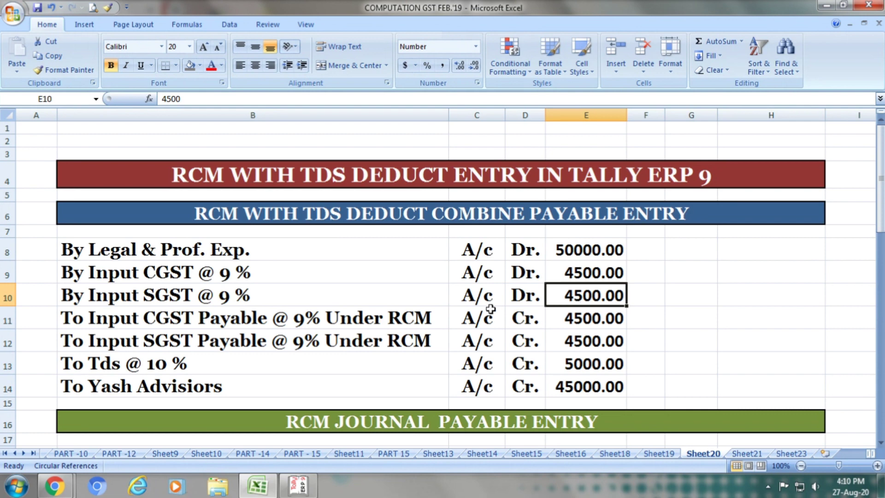
Review the combined entry's credit lines for Input CGST Payable and Input SGST Payable @ 9% Under RCM
{"action": "left_click", "coordinate": [338, 317]}
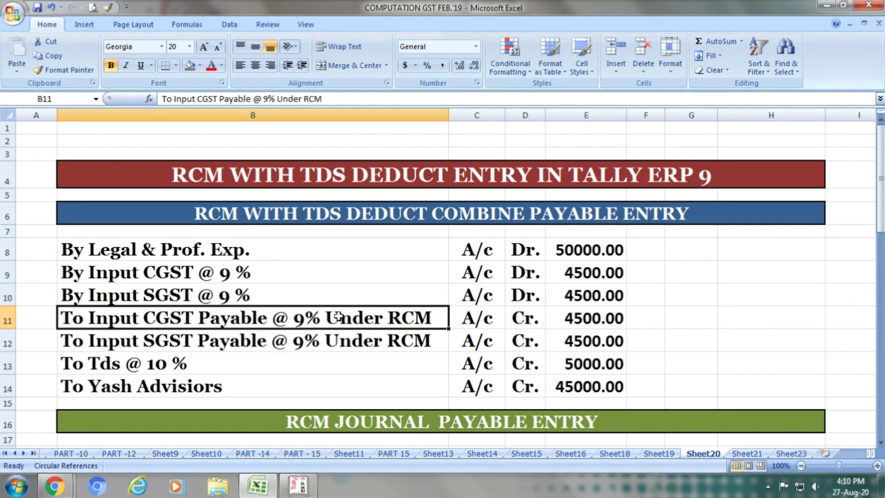
{"action": "left_click", "coordinate": [467, 318]}
{"action": "left_click", "coordinate": [516, 320]}
{"action": "left_click", "coordinate": [558, 321]}
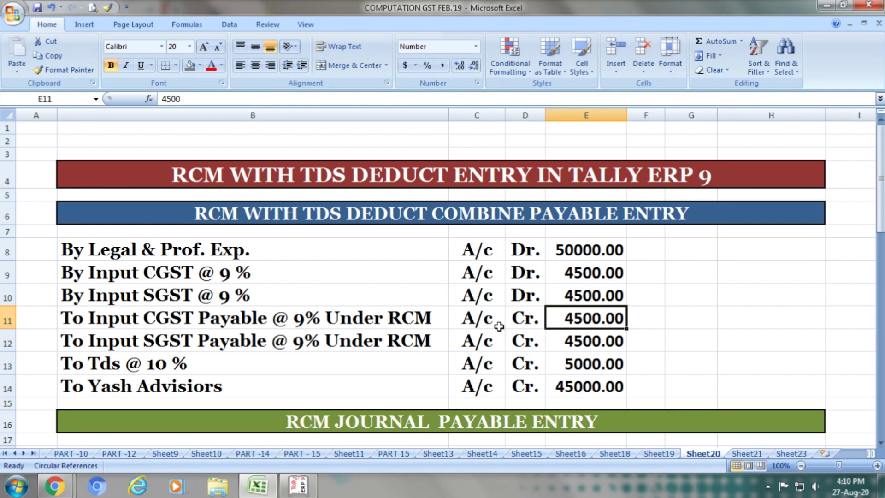
{"action": "left_click", "coordinate": [382, 340]}
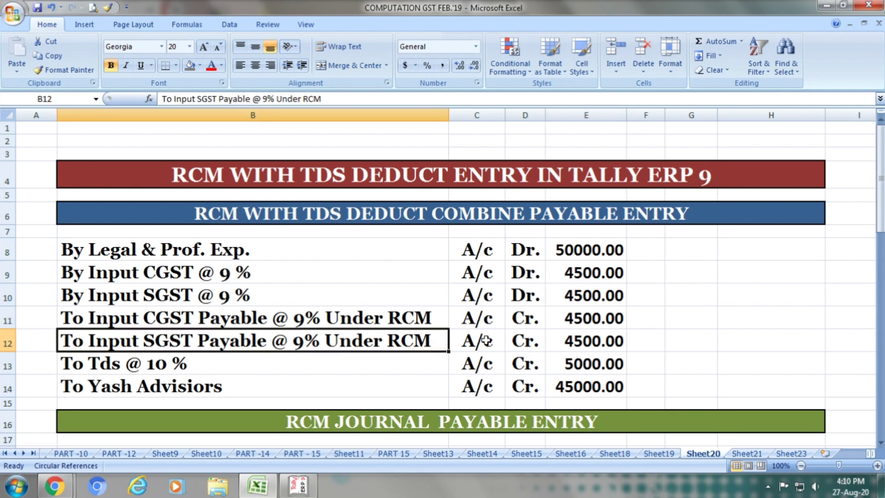
{"action": "left_click", "coordinate": [484, 340]}
{"action": "left_click", "coordinate": [535, 341]}
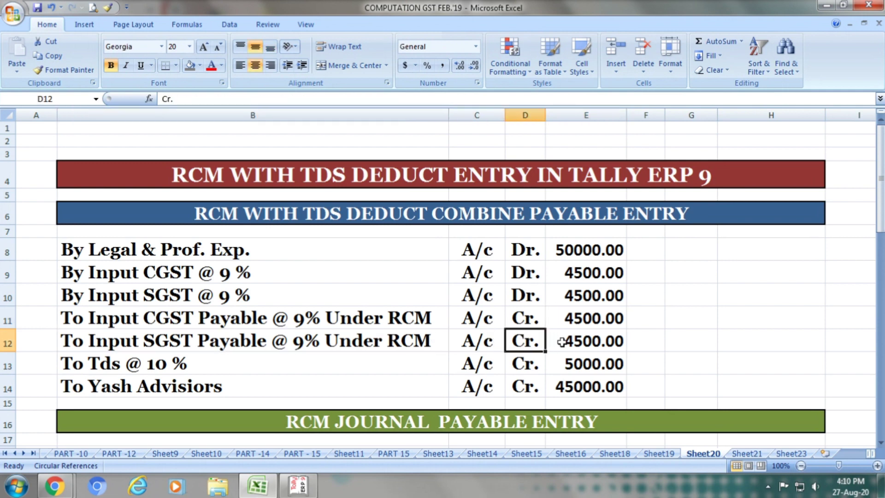
{"action": "left_click", "coordinate": [561, 342]}
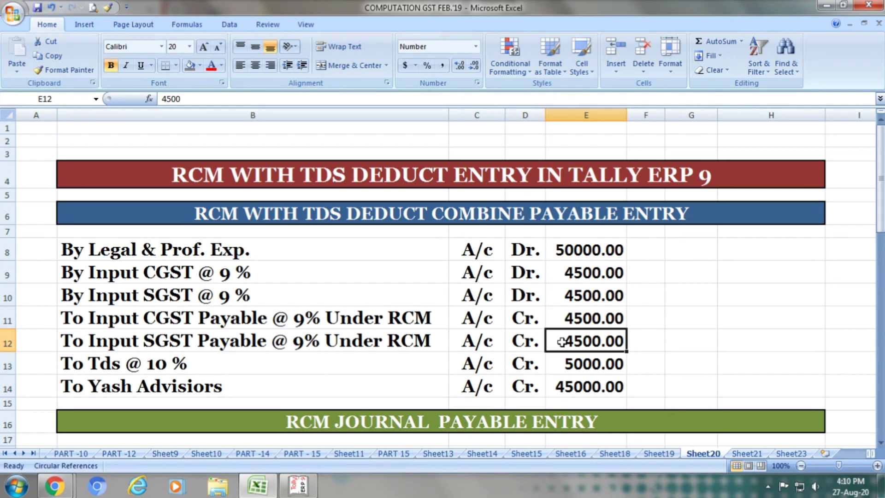
Examine the Tds @ 10 % credit line of the combined entry against the Legal & Prof. Exp. amount
{"action": "left_click", "coordinate": [370, 359]}
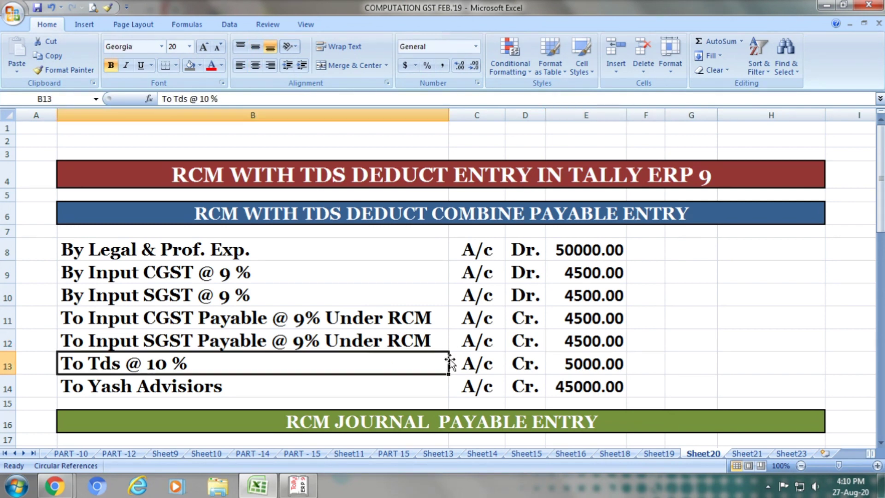
{"action": "left_click", "coordinate": [475, 363]}
{"action": "left_click", "coordinate": [523, 363]}
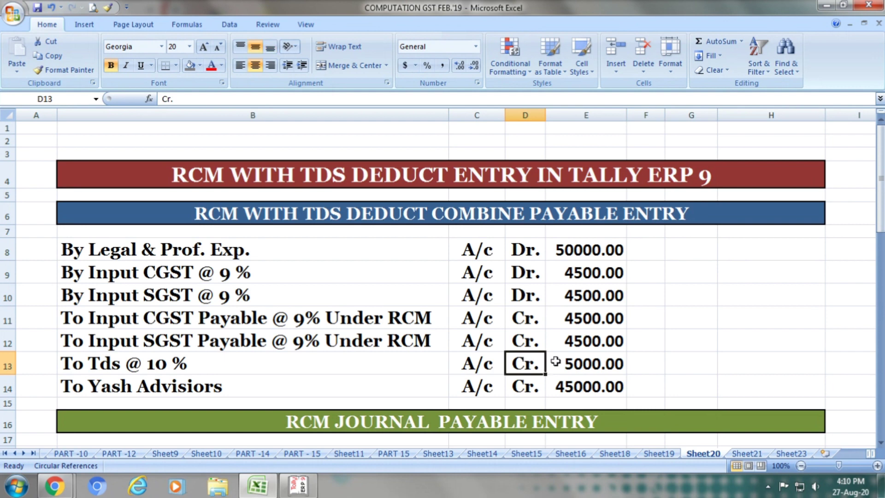
{"action": "left_click", "coordinate": [571, 361]}
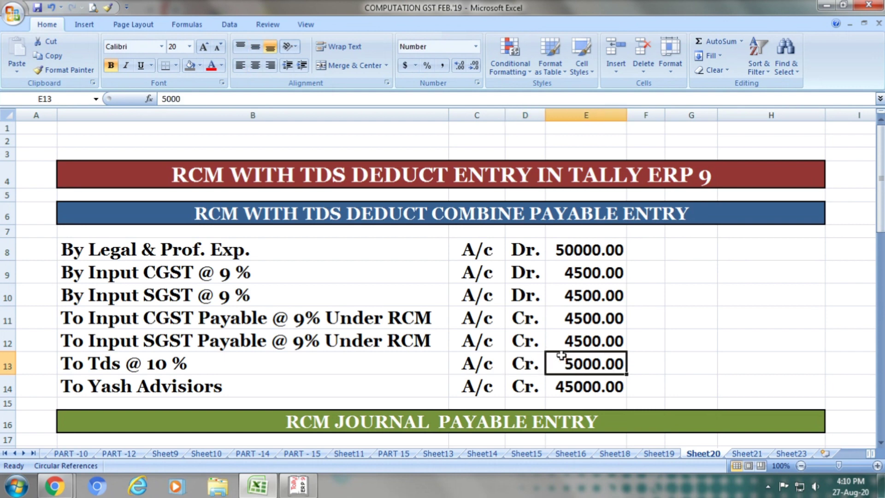
{"action": "left_click", "coordinate": [572, 251]}
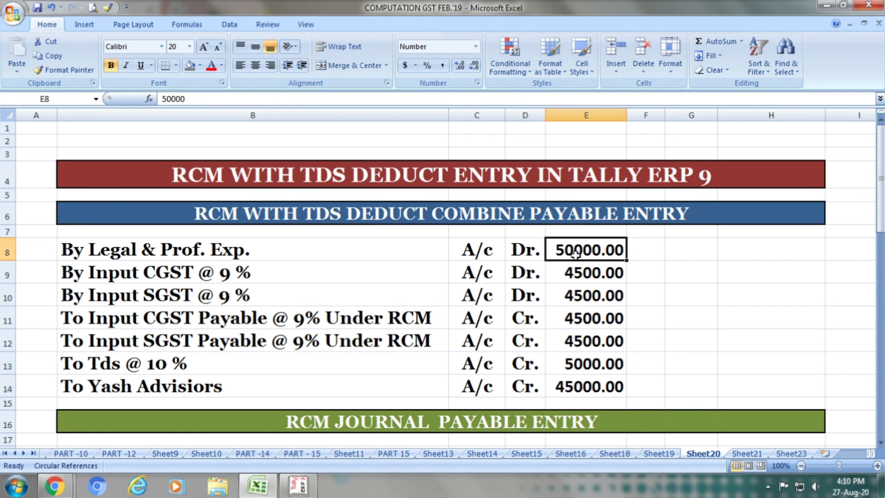
{"action": "left_click", "coordinate": [247, 365]}
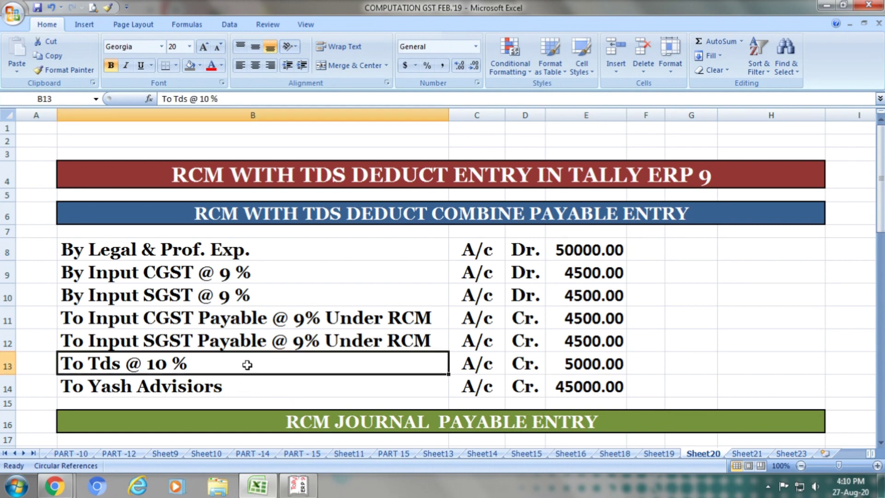
{"action": "left_click", "coordinate": [566, 364]}
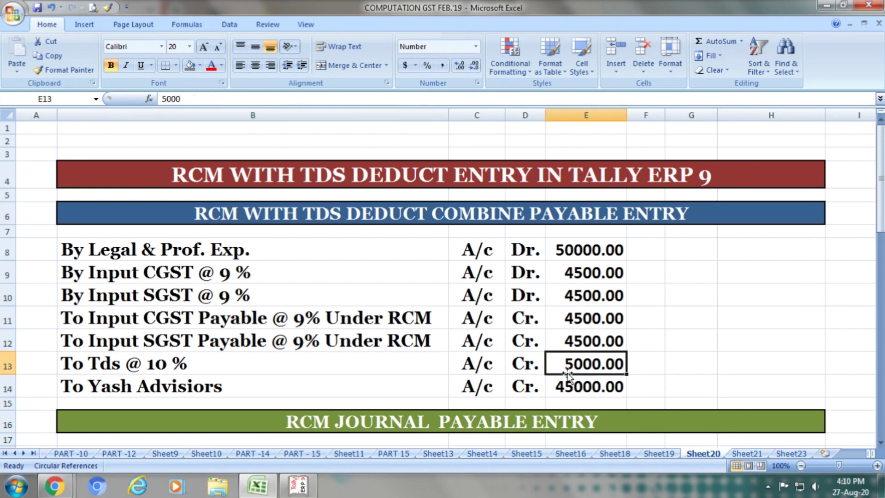
{"action": "left_click", "coordinate": [387, 366]}
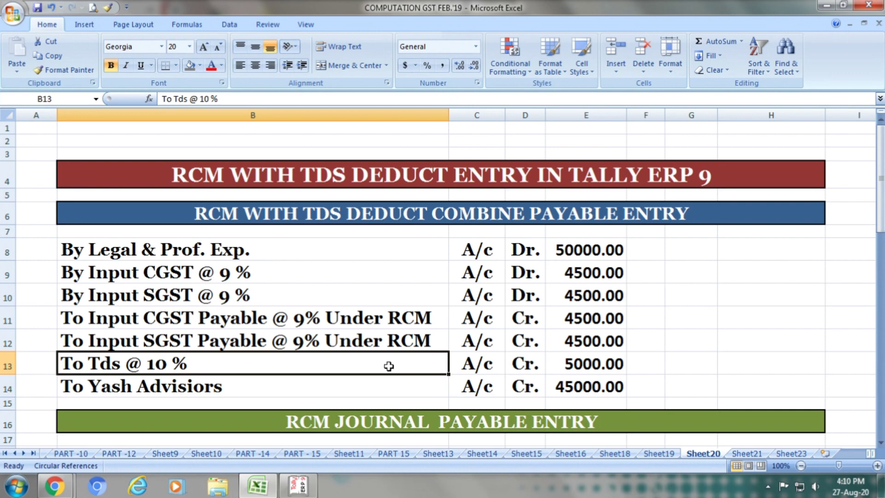
Examine the Yash Advisiors credit line of the combined entry and compare its amount with the TDS amount
{"action": "left_click", "coordinate": [231, 390]}
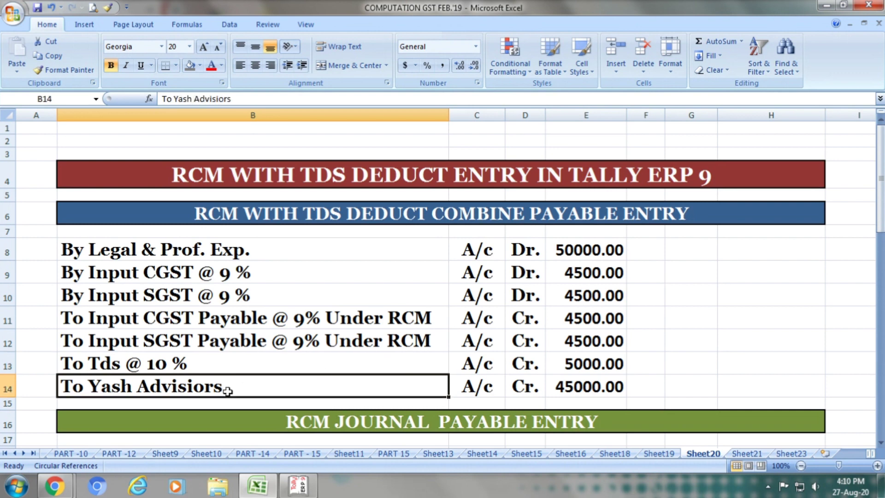
{"action": "left_click", "coordinate": [479, 383]}
{"action": "left_click", "coordinate": [532, 383]}
{"action": "left_click", "coordinate": [579, 384]}
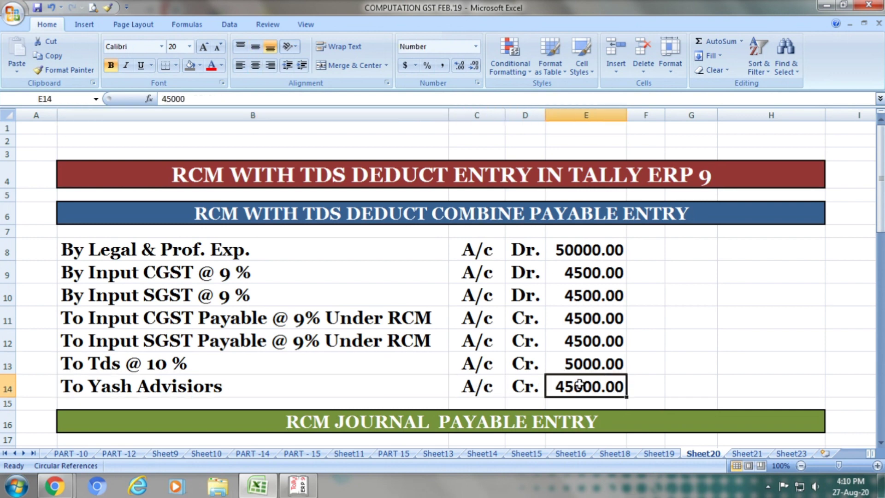
{"action": "left_click", "coordinate": [585, 364]}
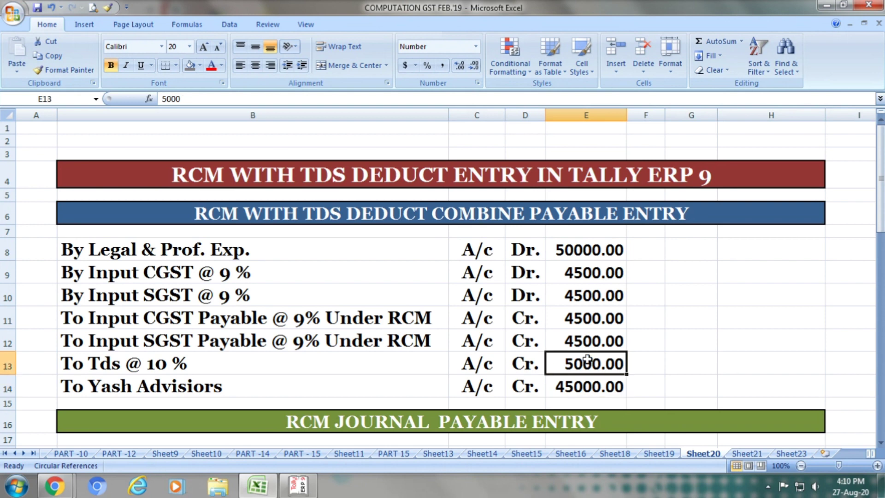
{"action": "left_click", "coordinate": [582, 385]}
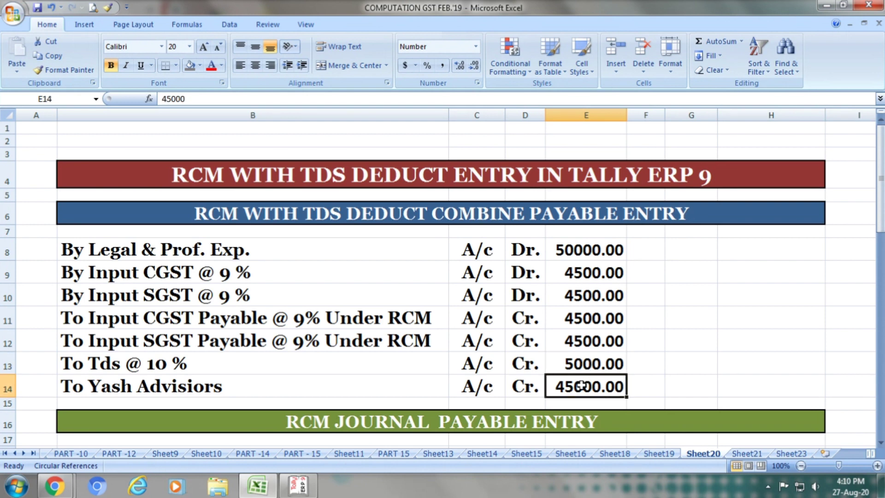
Locate the RCM Journal Payable Entry section and review its Legal & Profission Exp. debit line across account, Dr. and amount
{"action": "scroll", "coordinate": [581, 385], "scroll_direction": "down", "scroll_amount": 3}
{"action": "scroll", "coordinate": [582, 384], "scroll_direction": "up", "scroll_amount": 2}
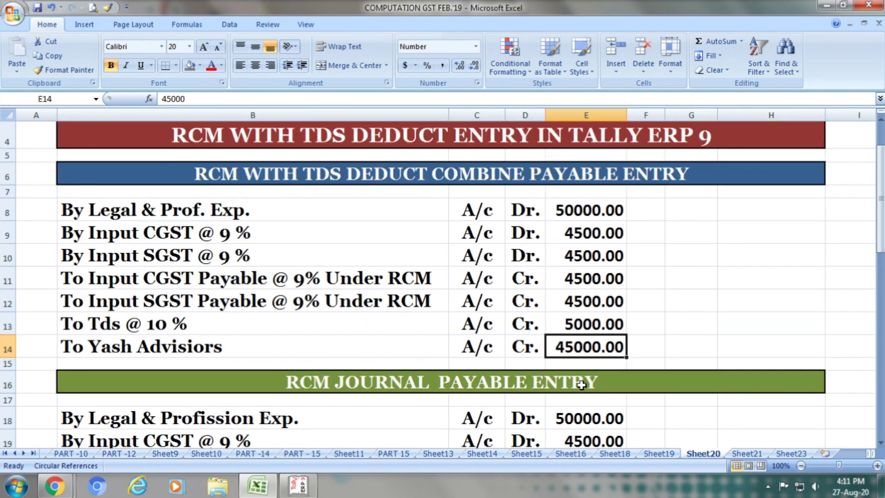
{"action": "scroll", "coordinate": [582, 384], "scroll_direction": "down", "scroll_amount": 2}
{"action": "scroll", "coordinate": [582, 385], "scroll_direction": "down", "scroll_amount": 1}
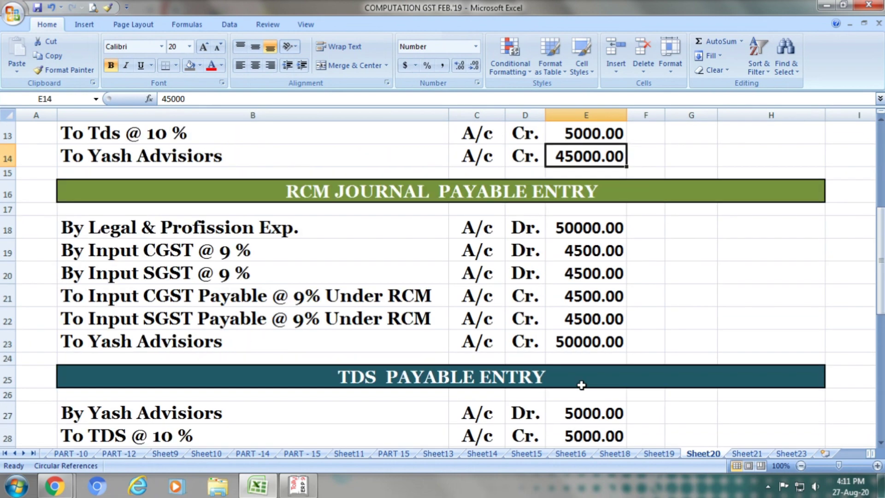
{"action": "scroll", "coordinate": [582, 385], "scroll_direction": "down", "scroll_amount": 1}
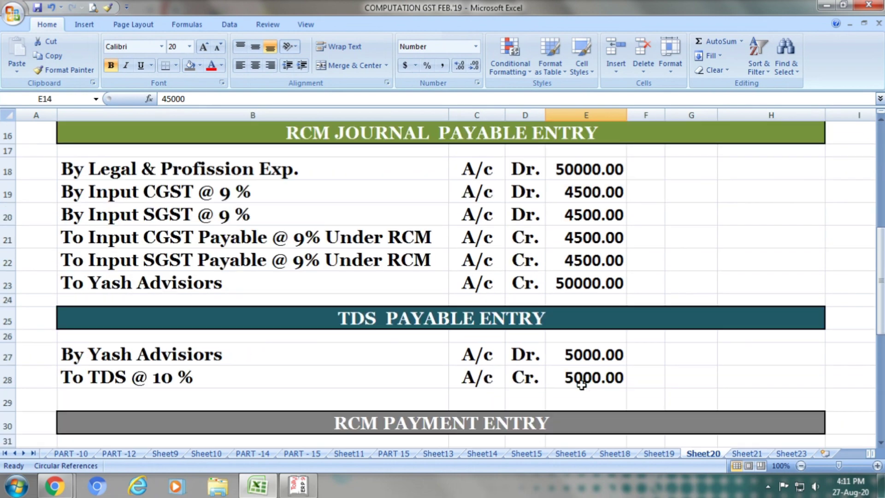
{"action": "left_click", "coordinate": [502, 140]}
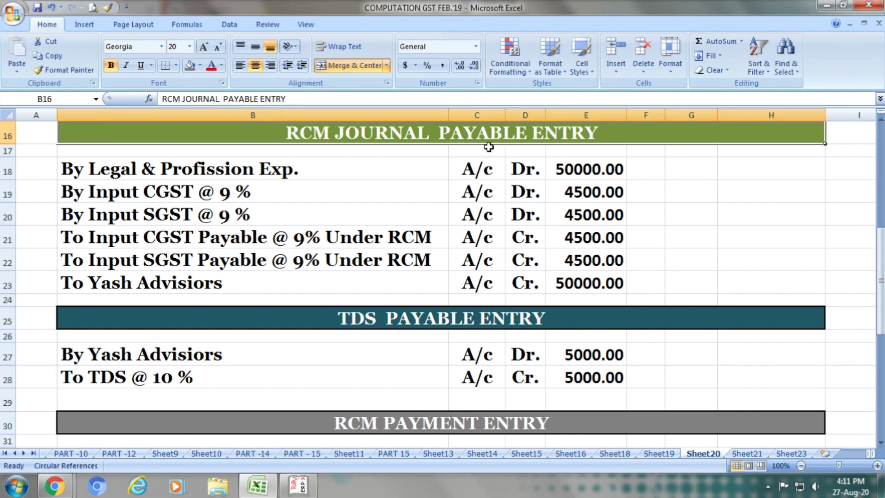
{"action": "left_click", "coordinate": [326, 170]}
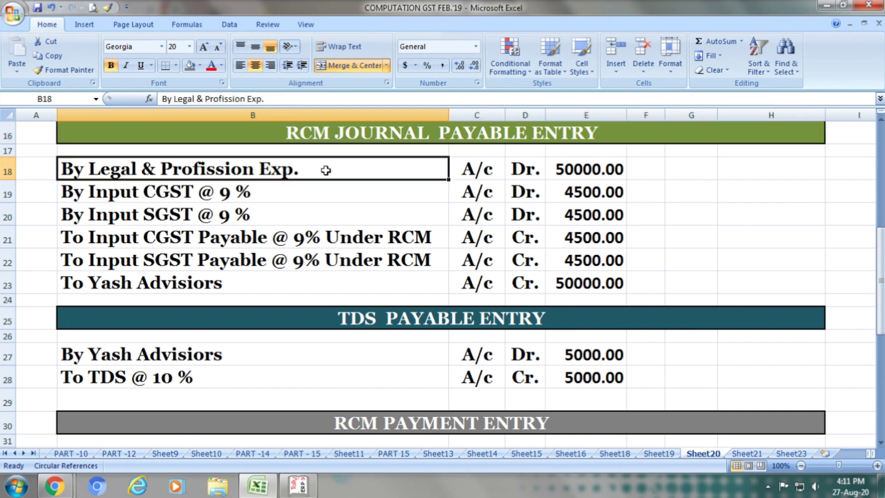
{"action": "left_click", "coordinate": [466, 174]}
{"action": "left_click", "coordinate": [528, 172]}
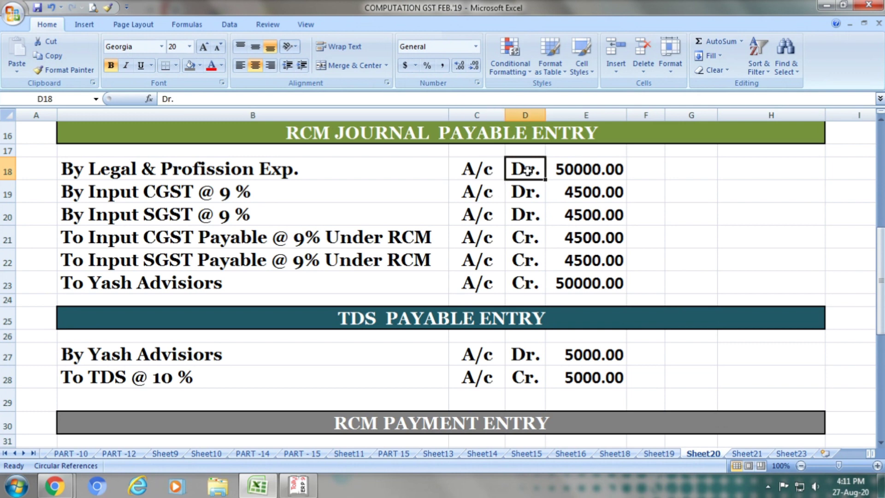
{"action": "left_click", "coordinate": [579, 171]}
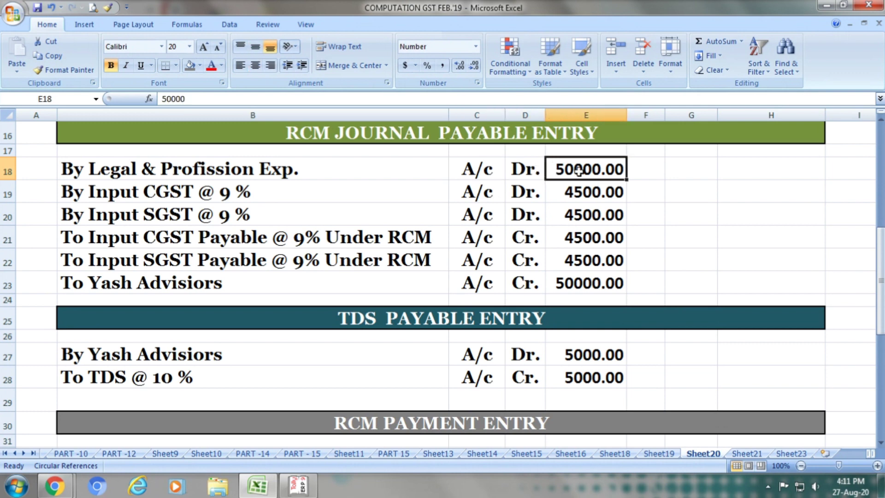
Review the journal payable entry's debit lines for Input CGST @ 9 % and Input SGST @ 9 %
{"action": "left_click", "coordinate": [351, 189]}
{"action": "left_click", "coordinate": [463, 189]}
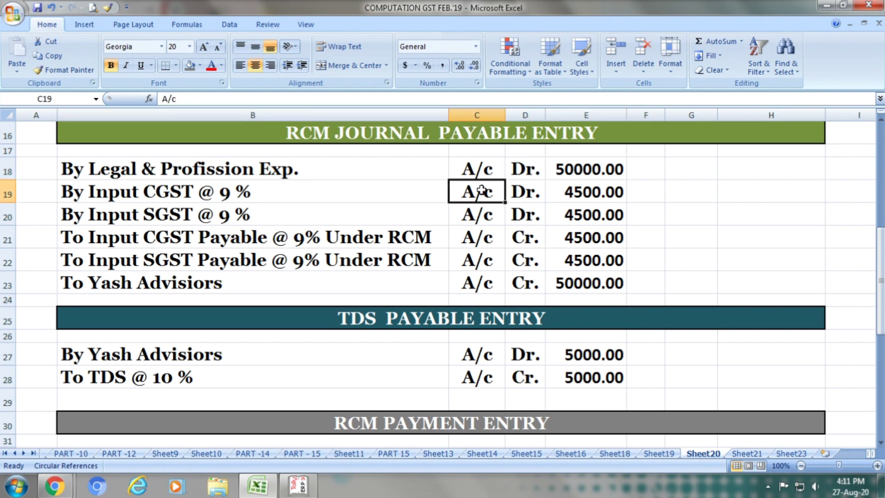
{"action": "left_click", "coordinate": [520, 191]}
{"action": "left_click", "coordinate": [558, 193]}
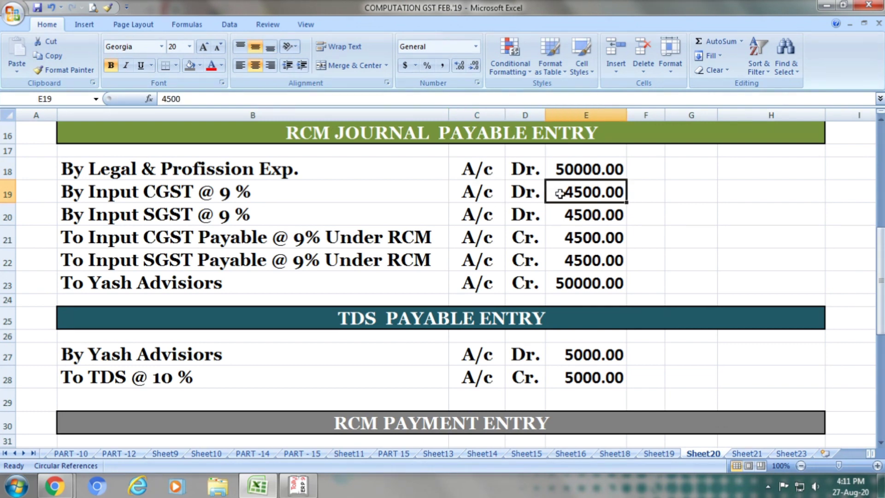
{"action": "left_click", "coordinate": [337, 213]}
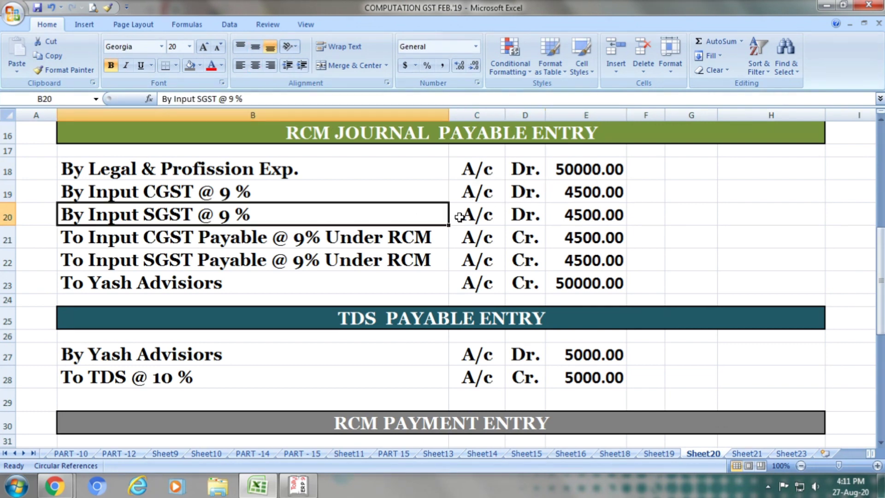
{"action": "left_click", "coordinate": [475, 213]}
{"action": "left_click", "coordinate": [513, 215]}
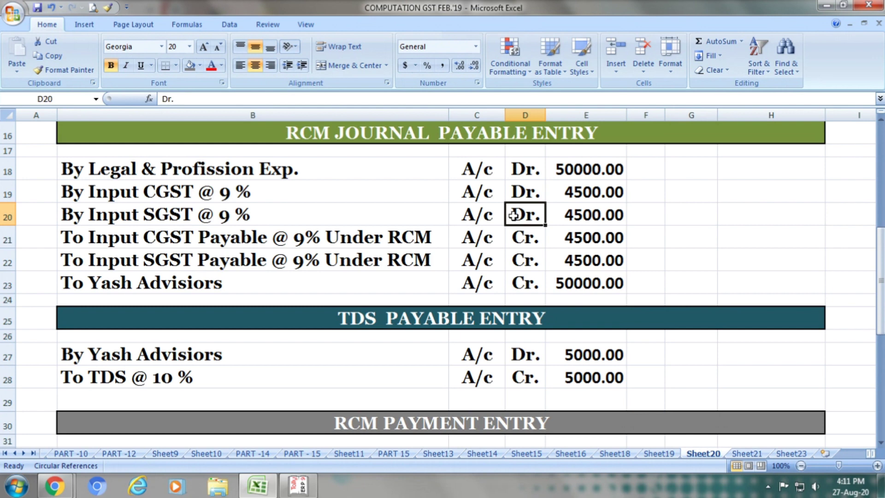
{"action": "left_click", "coordinate": [563, 215]}
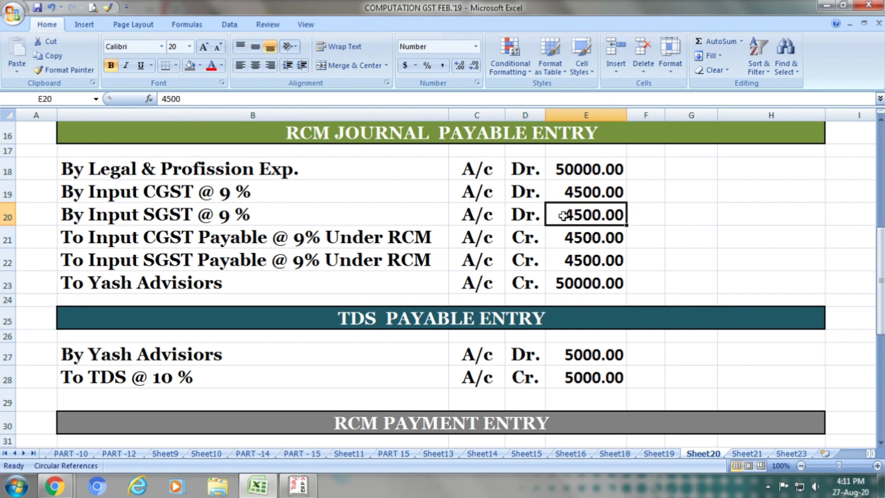
Review the journal payable entry's credit lines for Input CGST Payable and Input SGST Payable @ 9% Under RCM
{"action": "left_click", "coordinate": [412, 238]}
{"action": "left_click", "coordinate": [468, 237]}
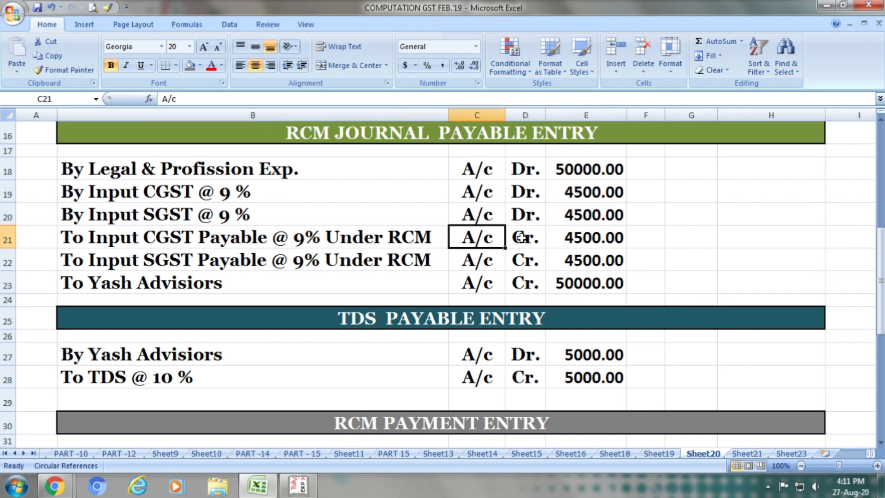
{"action": "left_click", "coordinate": [521, 238]}
{"action": "left_click", "coordinate": [569, 238]}
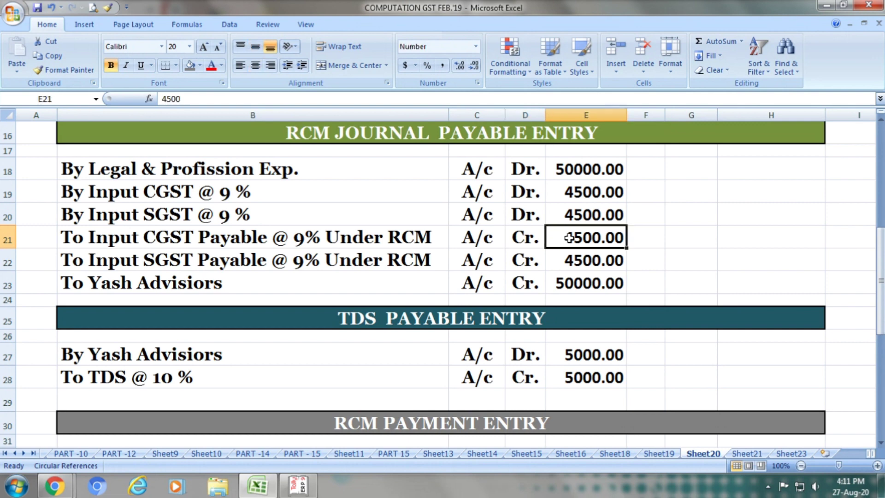
{"action": "left_click", "coordinate": [396, 254]}
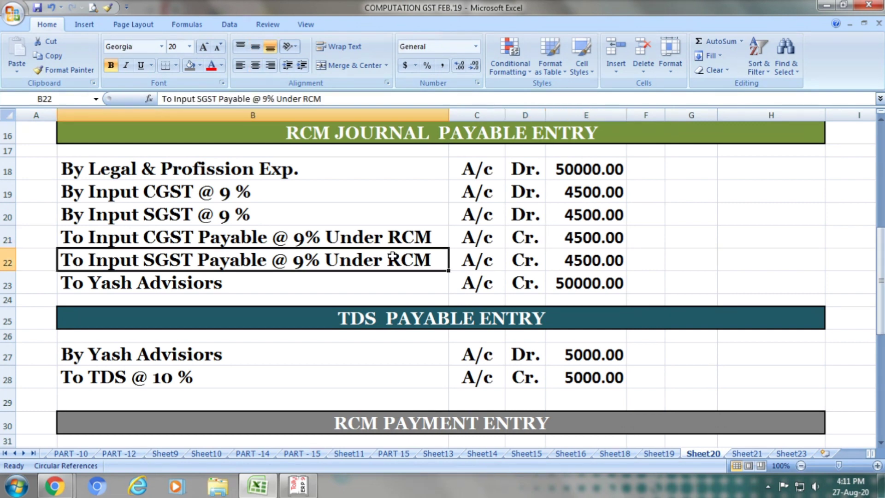
{"action": "left_click", "coordinate": [487, 259]}
{"action": "left_click", "coordinate": [521, 259]}
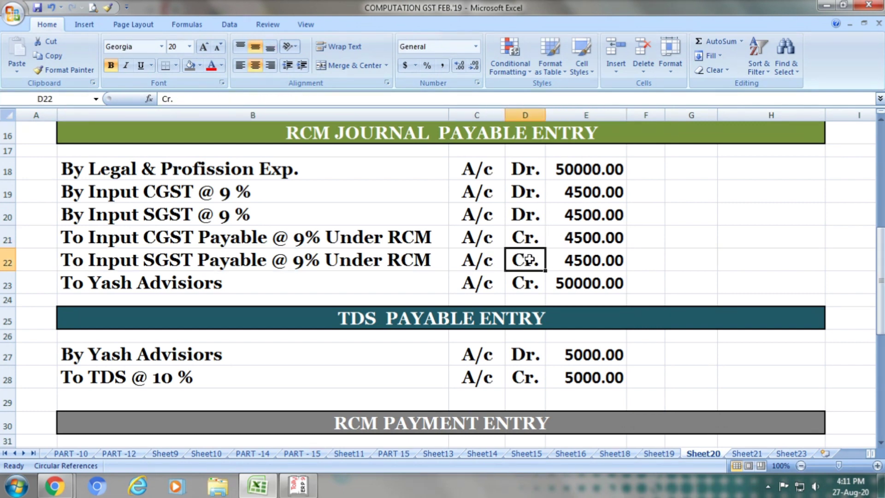
{"action": "left_click", "coordinate": [576, 262]}
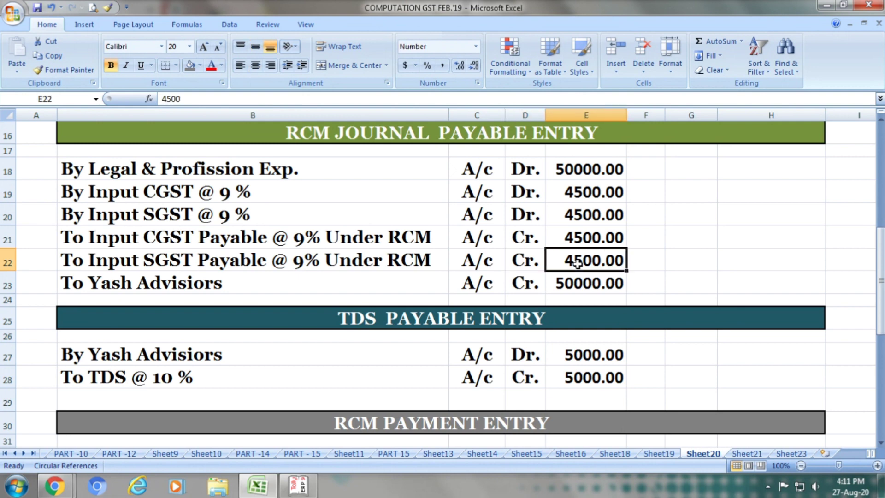
Examine the Yash Advisiors credit line that closes the RCM journal payable entry
{"action": "double_click", "coordinate": [294, 283]}
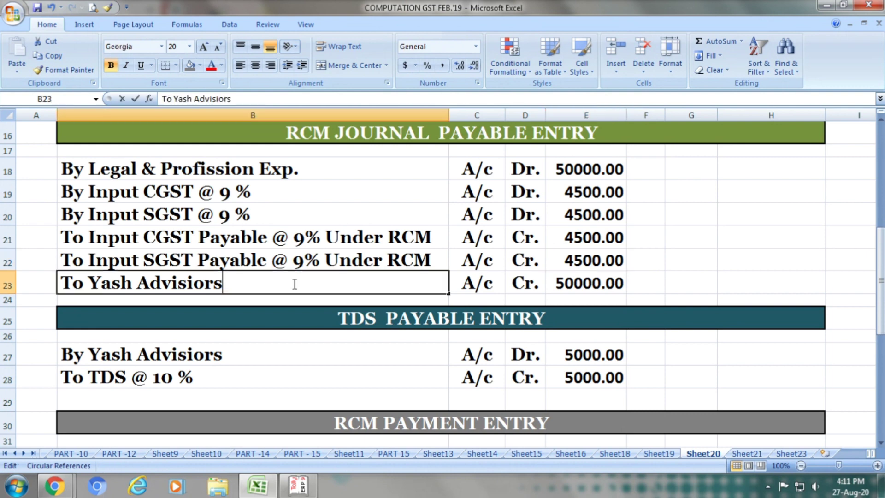
{"action": "left_click", "coordinate": [478, 286]}
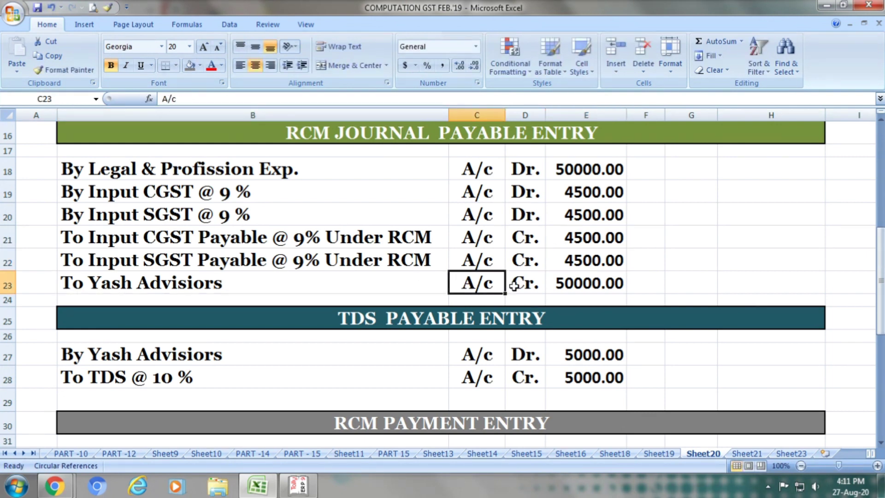
{"action": "left_click", "coordinate": [516, 284]}
{"action": "left_click", "coordinate": [570, 283]}
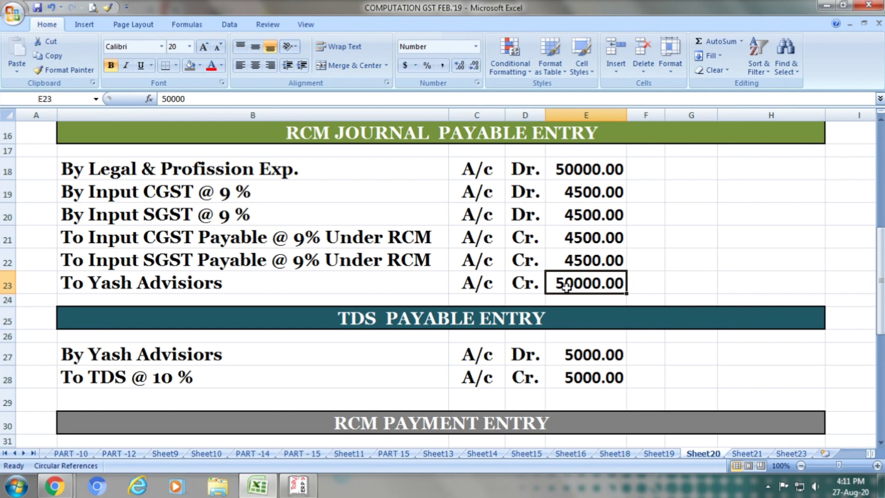
Compare the Yash Advisiors credit amount in the combined payable entry with the one in the journal payable entry
{"action": "scroll", "coordinate": [566, 285], "scroll_direction": "up", "scroll_amount": 3}
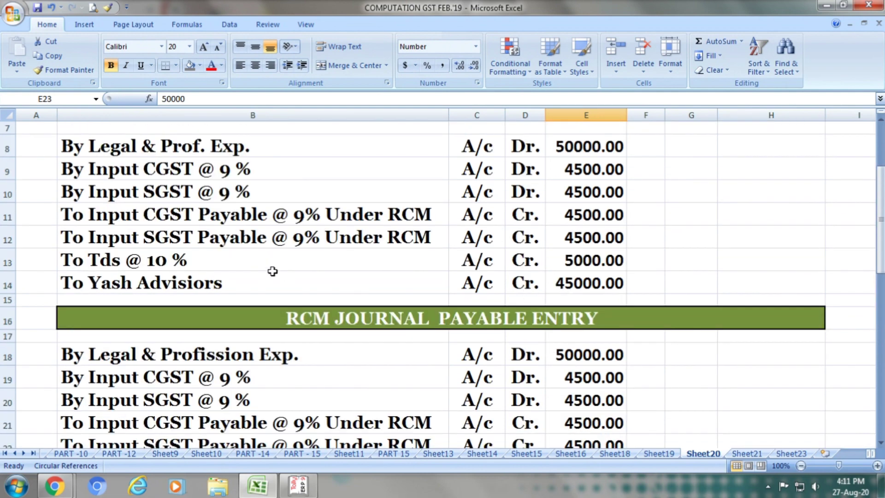
{"action": "left_click", "coordinate": [198, 283]}
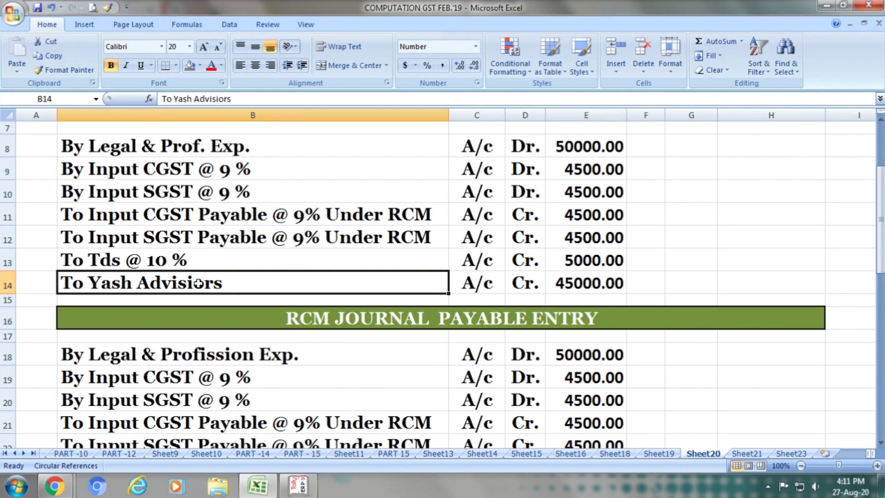
{"action": "left_click", "coordinate": [564, 283]}
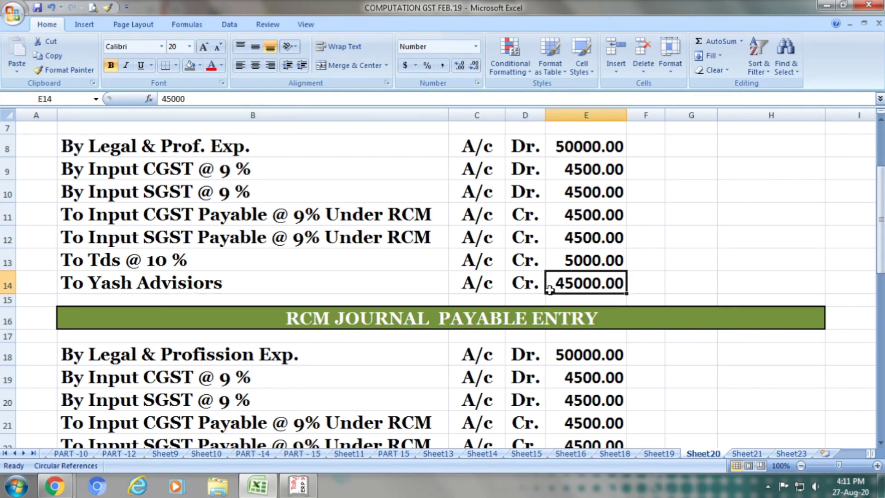
{"action": "scroll", "coordinate": [550, 290], "scroll_direction": "down", "scroll_amount": 2}
{"action": "scroll", "coordinate": [550, 290], "scroll_direction": "up", "scroll_amount": 1}
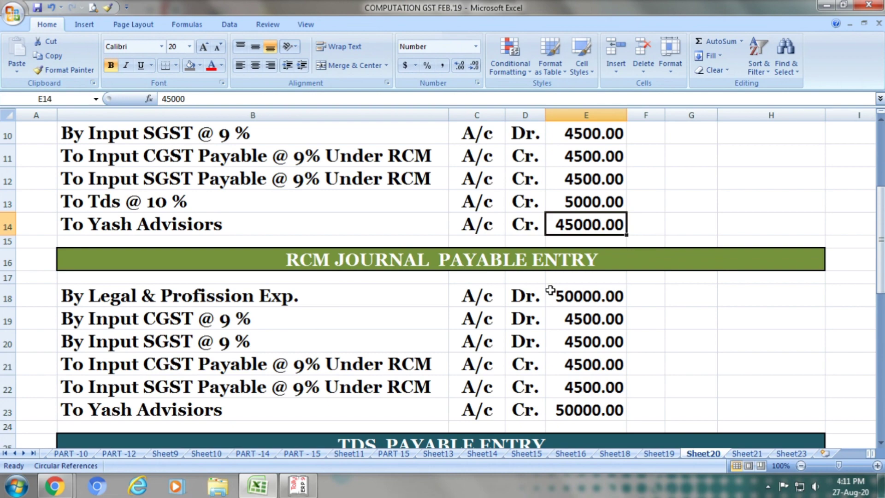
{"action": "left_click", "coordinate": [585, 407]}
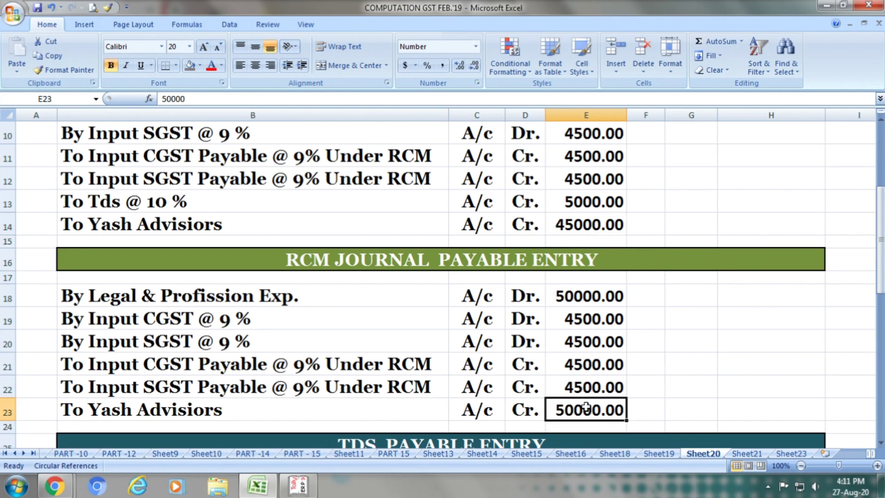
Reduce the sheet zoom to 90% and recheck the Yash Advisiors lines of the combined and journal payable entries together
{"action": "left_click", "coordinate": [801, 466]}
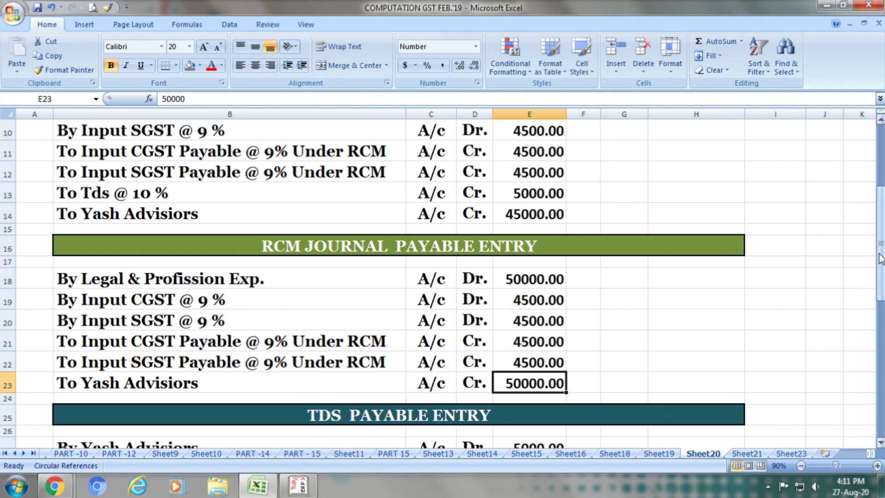
{"action": "left_click_drag", "start_coordinate": [881, 261], "coordinate": [881, 232]}
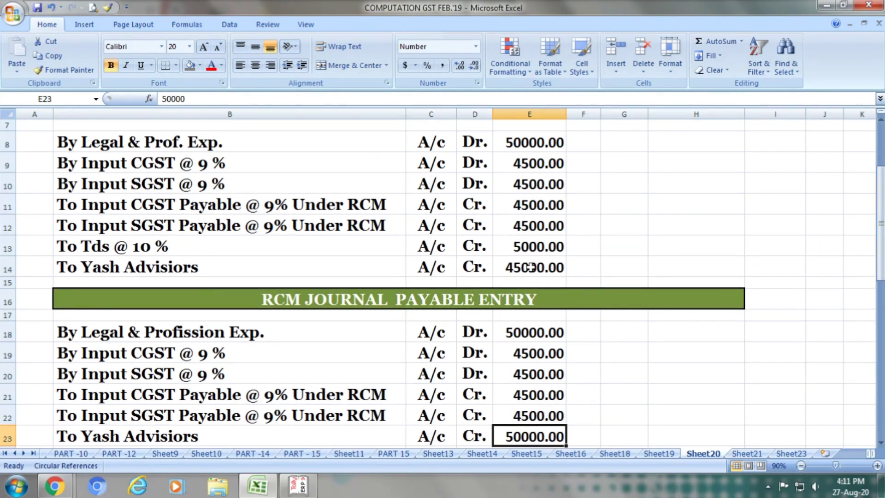
{"action": "left_click", "coordinate": [241, 267]}
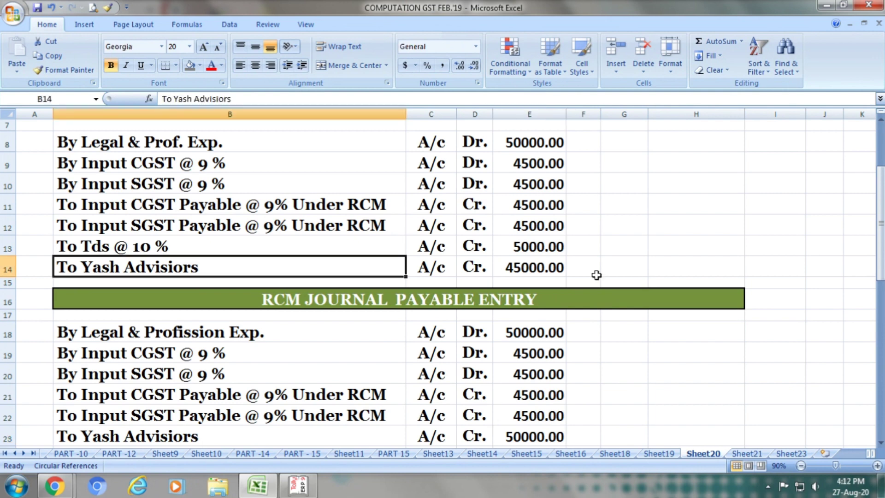
{"action": "left_click", "coordinate": [541, 267]}
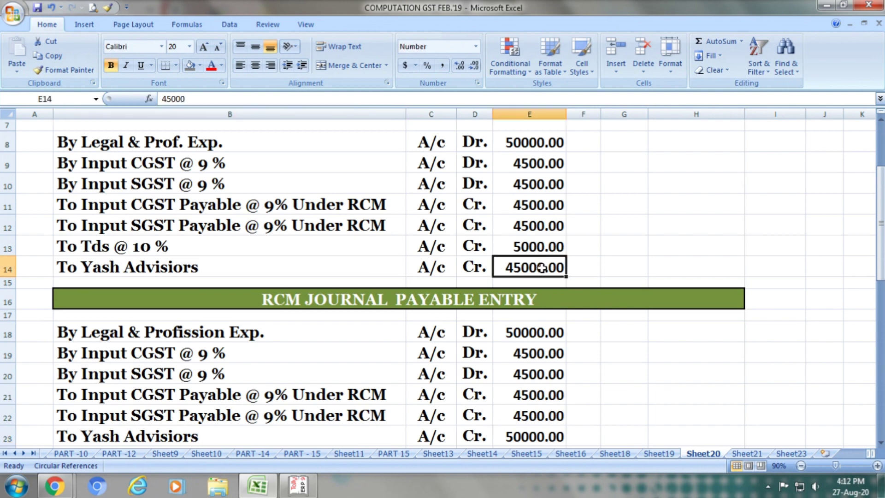
{"action": "left_click", "coordinate": [208, 437]}
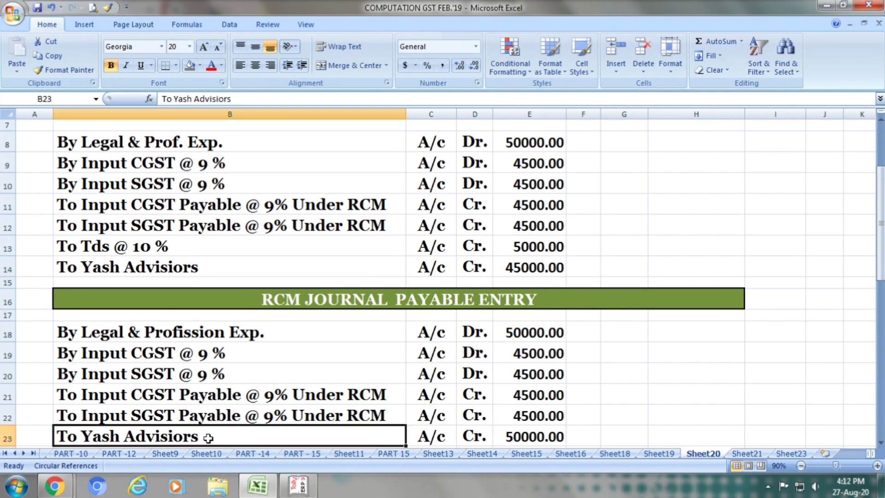
{"action": "left_click", "coordinate": [540, 437]}
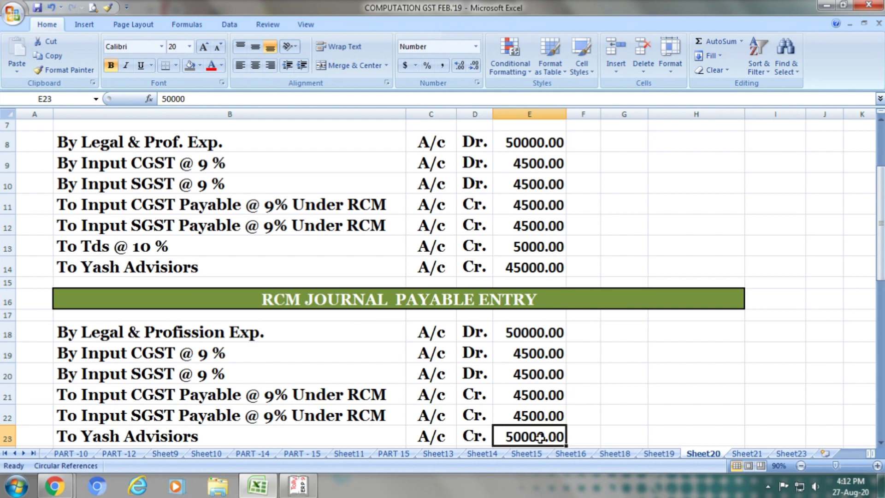
Examine the Tds @ 10 % credit line of the combined entry and locate the separate TDS Payable Entry section
{"action": "left_click", "coordinate": [265, 249]}
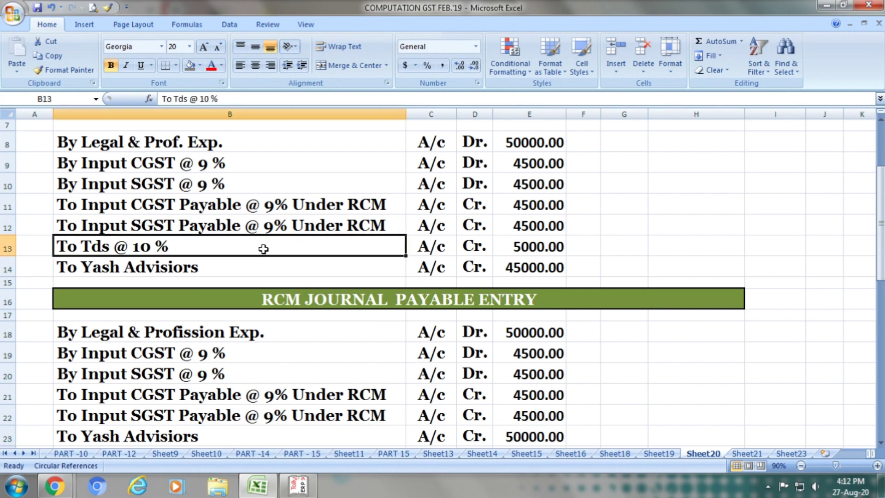
{"action": "left_click", "coordinate": [434, 245]}
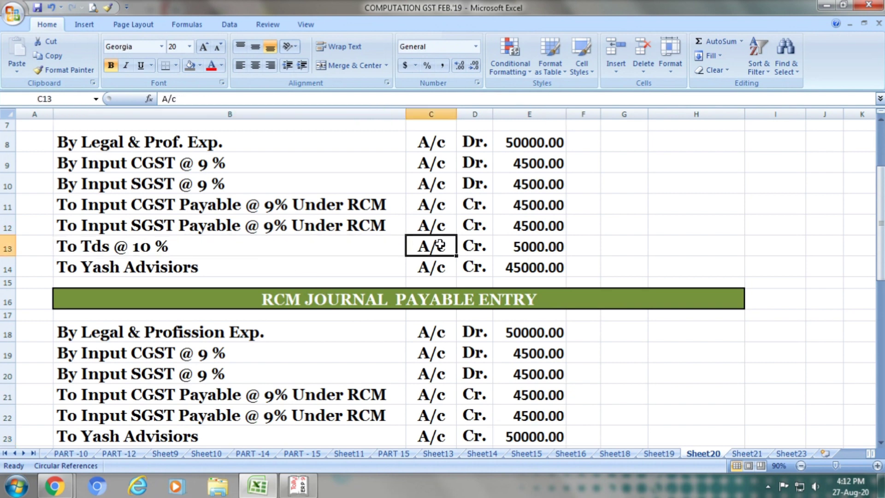
{"action": "left_click", "coordinate": [483, 241]}
{"action": "left_click", "coordinate": [526, 242]}
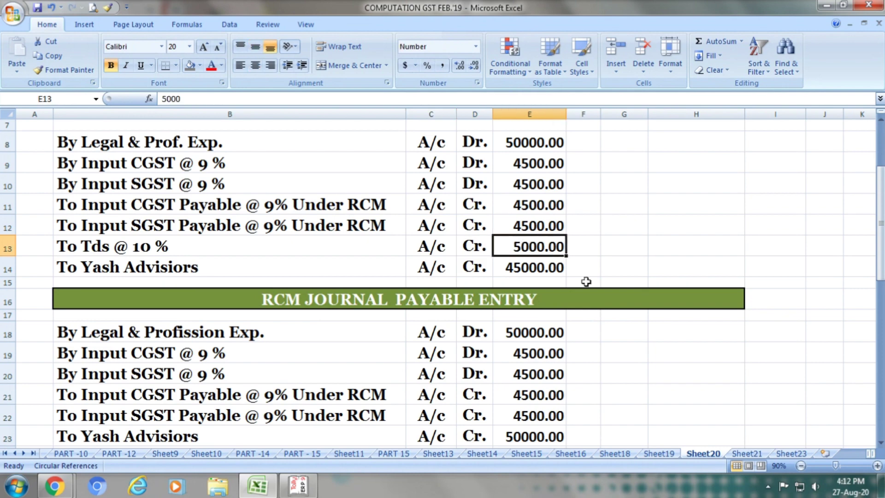
{"action": "scroll", "coordinate": [586, 281], "scroll_direction": "down", "scroll_amount": 4}
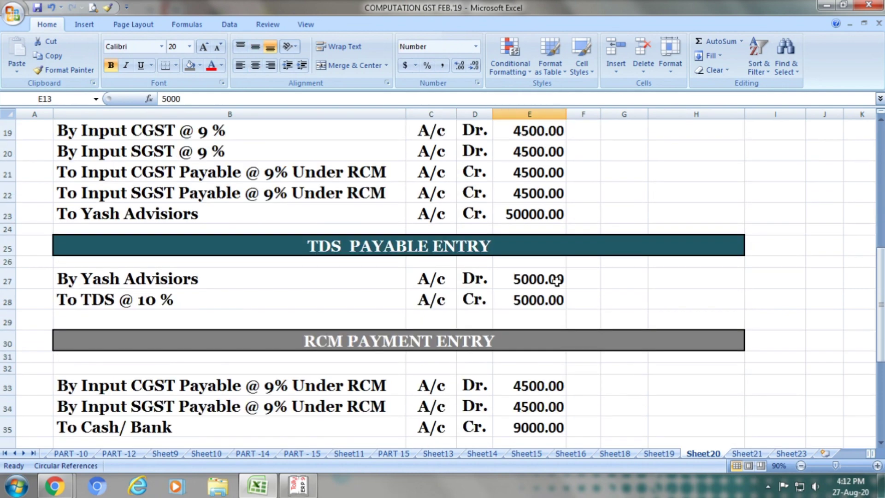
Review the TDS Payable Entry heading and the Yash Advisiors credit line of the RCM journal payable entry above it
{"action": "left_click", "coordinate": [414, 251]}
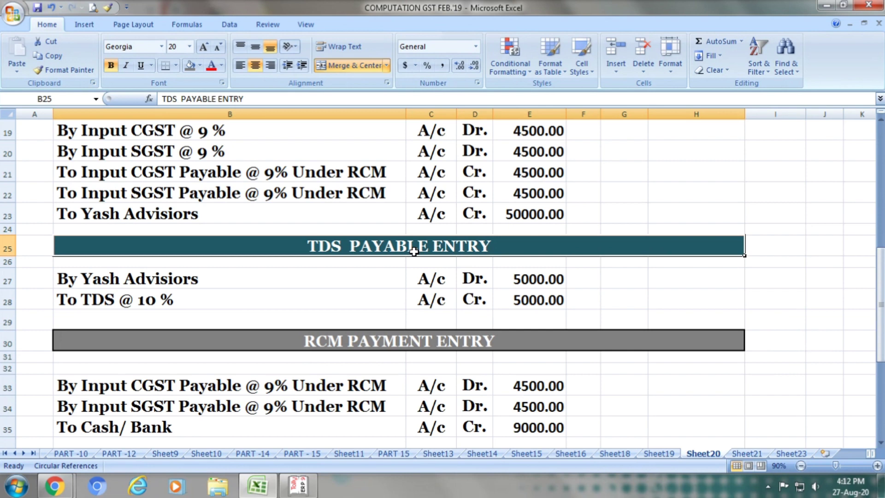
{"action": "scroll", "coordinate": [414, 251], "scroll_direction": "up", "scroll_amount": 1}
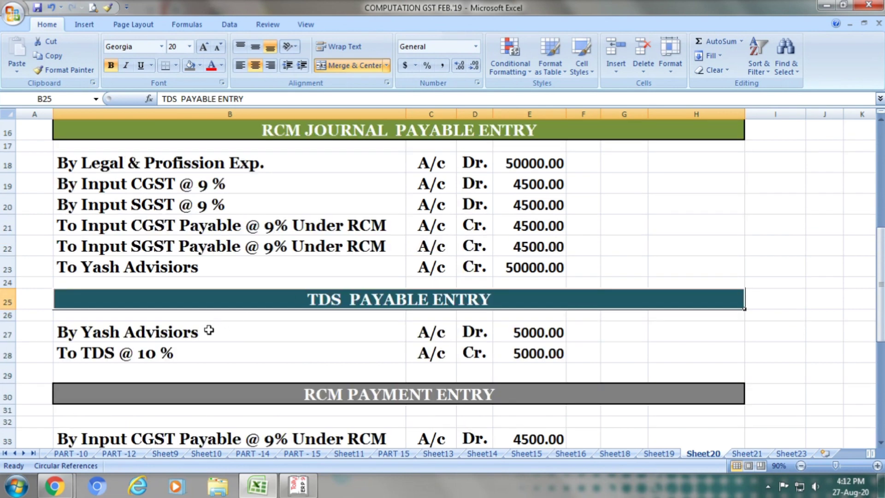
{"action": "left_click", "coordinate": [189, 268]}
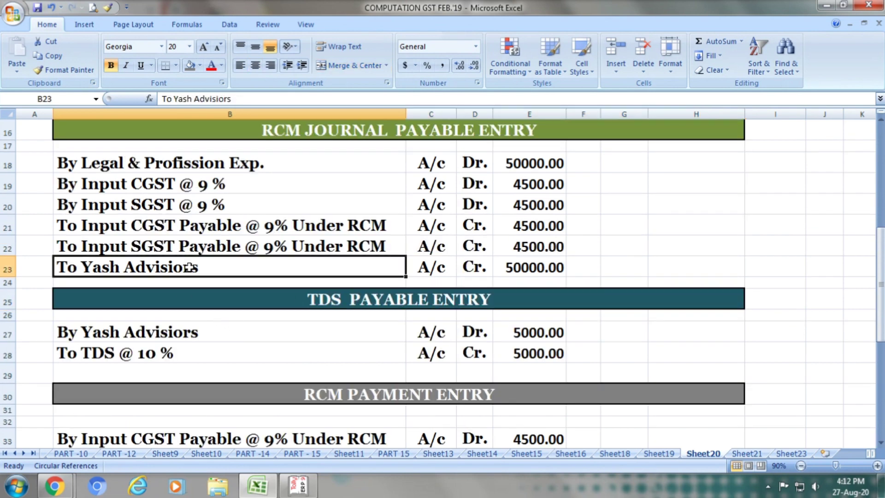
{"action": "left_click", "coordinate": [519, 270]}
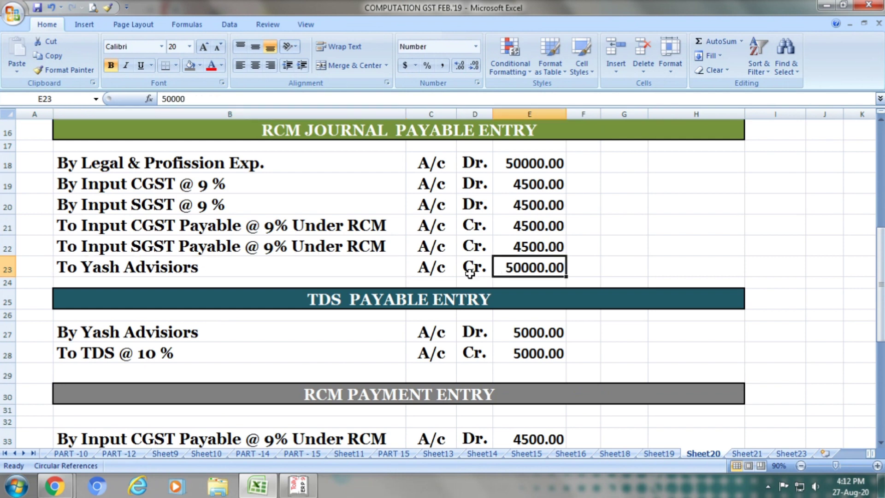
{"action": "left_click", "coordinate": [472, 270]}
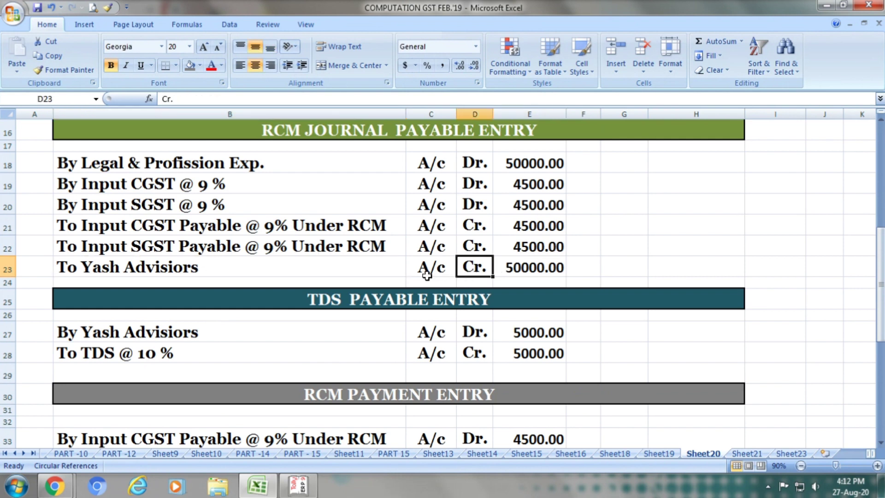
Examine the Yash Advisiors debit line of the TDS payable entry and compare its amount with the party's journal credit
{"action": "left_click", "coordinate": [188, 332]}
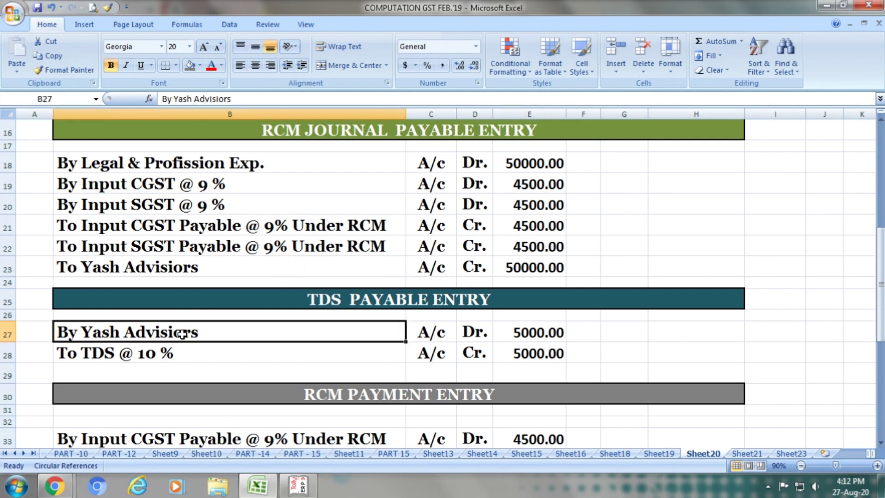
{"action": "left_click", "coordinate": [431, 333]}
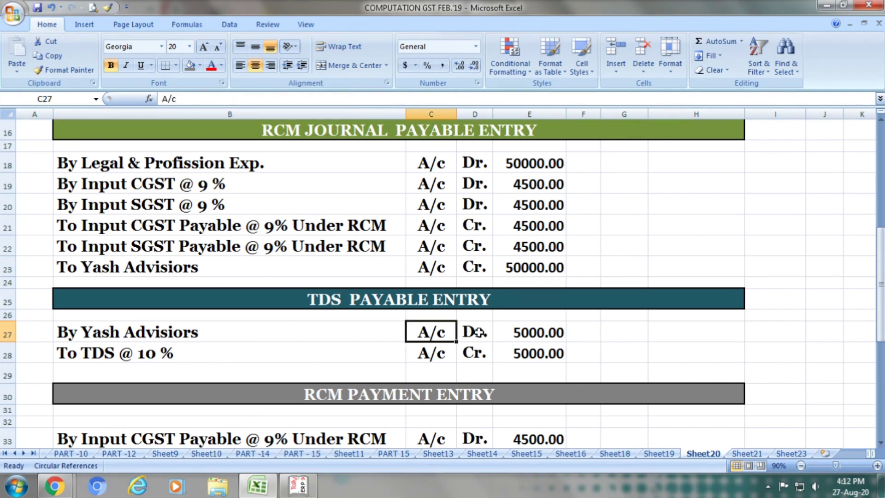
{"action": "left_click", "coordinate": [477, 332]}
{"action": "left_click", "coordinate": [541, 332]}
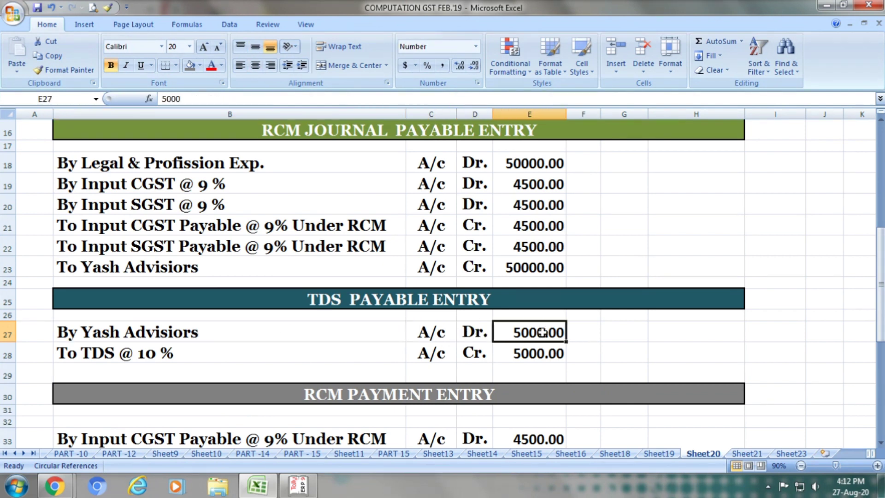
{"action": "left_click", "coordinate": [537, 267]}
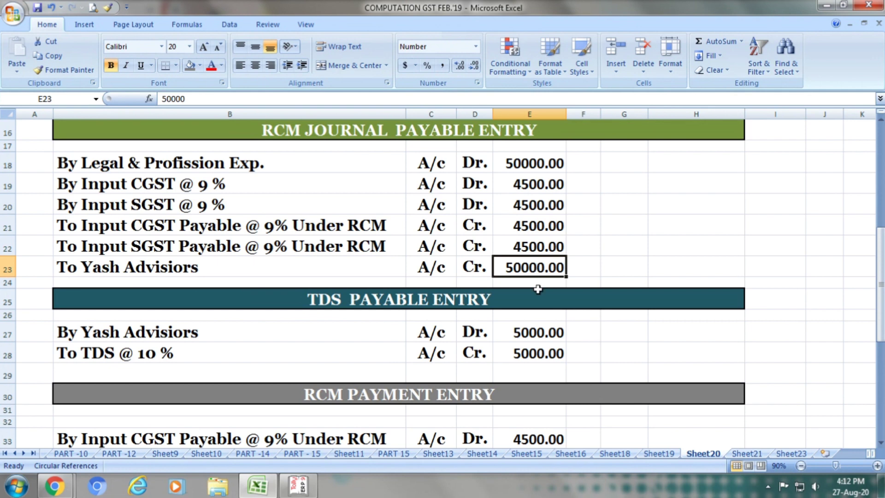
{"action": "left_click", "coordinate": [533, 335]}
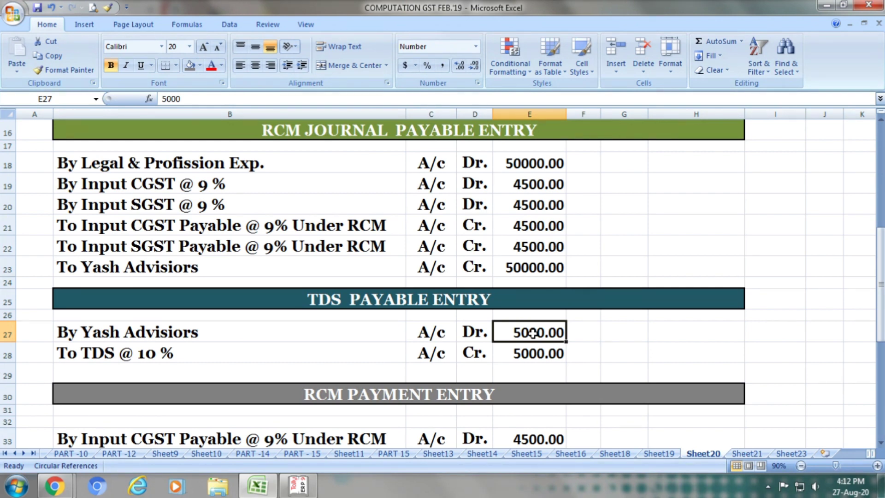
Examine the TDS @ 10 % credit line that closes the TDS payable entry
{"action": "left_click", "coordinate": [217, 351]}
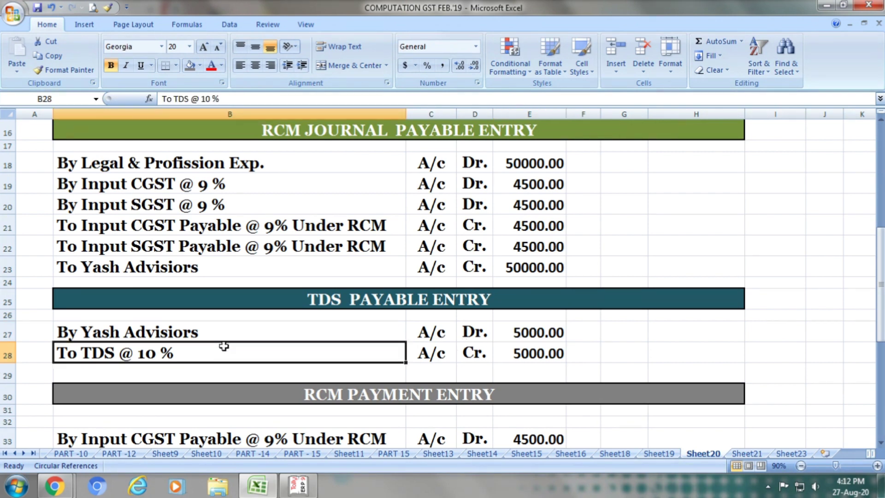
{"action": "left_click", "coordinate": [433, 358]}
{"action": "left_click", "coordinate": [478, 356]}
{"action": "left_click", "coordinate": [536, 354]}
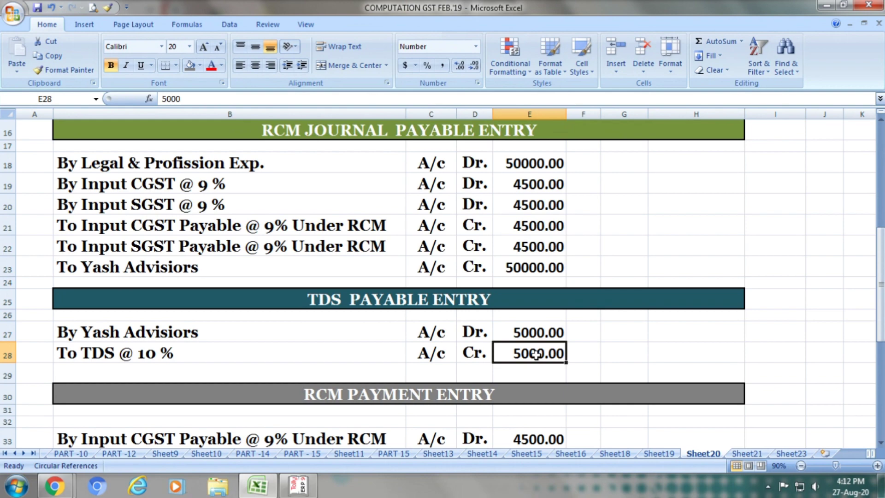
Examine the RCM Payment Entry section's Input CGST and Input SGST Payable @ 9% Under RCM debit lines
{"action": "scroll", "coordinate": [535, 354], "scroll_direction": "down", "scroll_amount": 1}
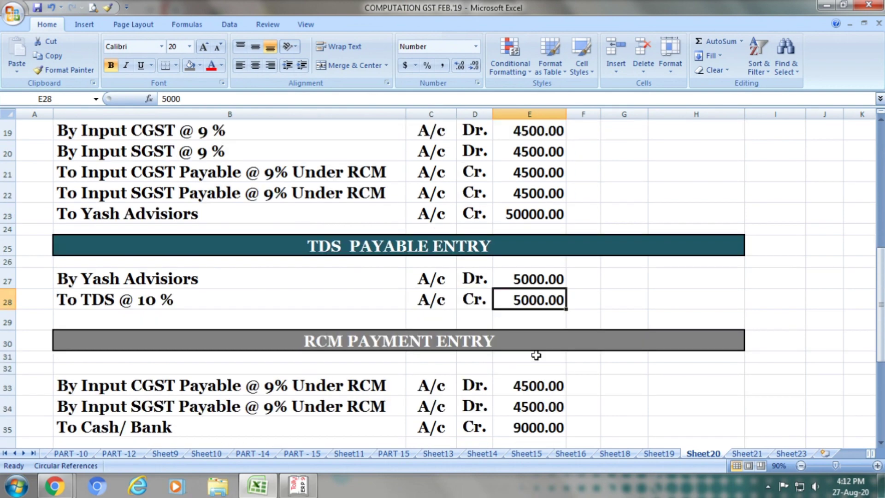
{"action": "left_click", "coordinate": [496, 345]}
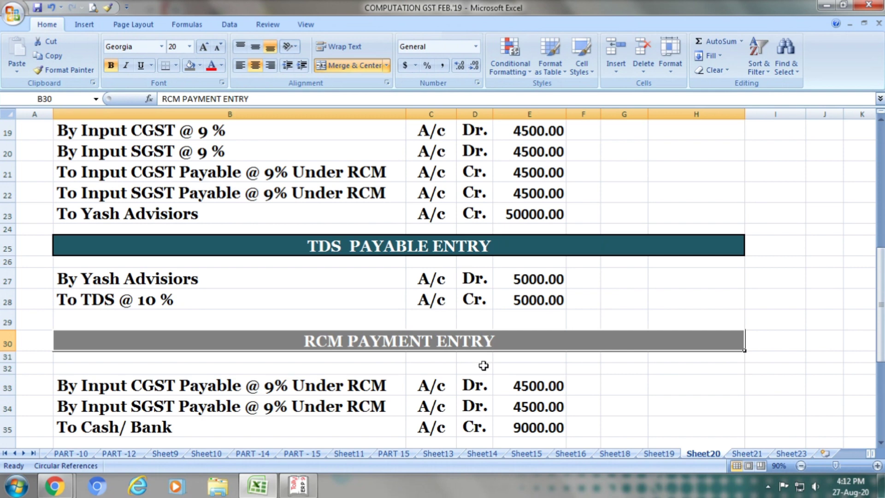
{"action": "scroll", "coordinate": [483, 366], "scroll_direction": "down", "scroll_amount": 1}
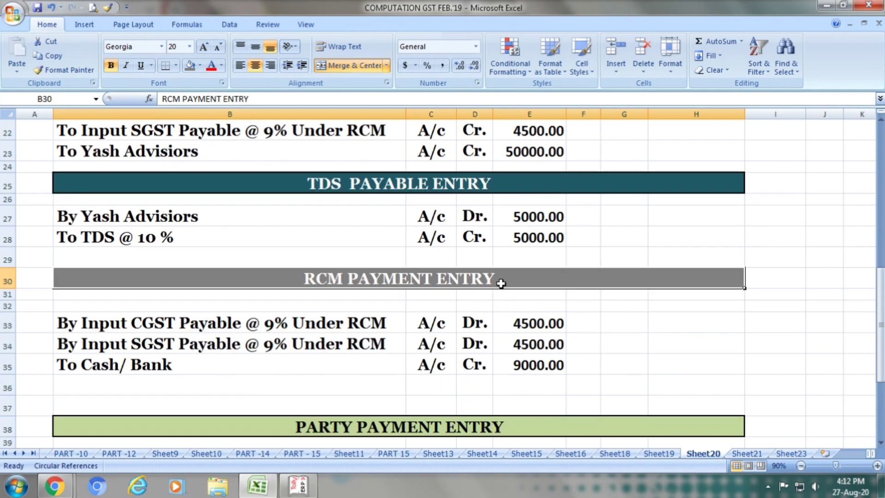
{"action": "left_click", "coordinate": [323, 328]}
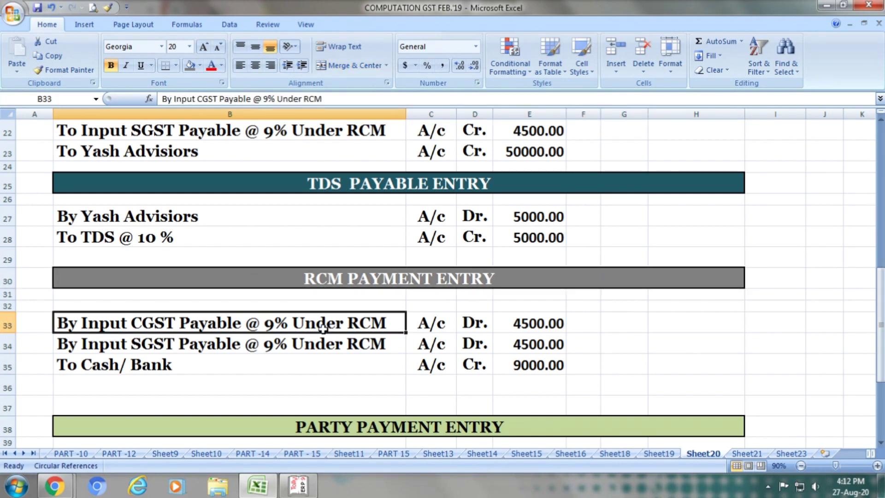
{"action": "left_click", "coordinate": [434, 325]}
{"action": "left_click", "coordinate": [479, 325]}
{"action": "left_click", "coordinate": [522, 326]}
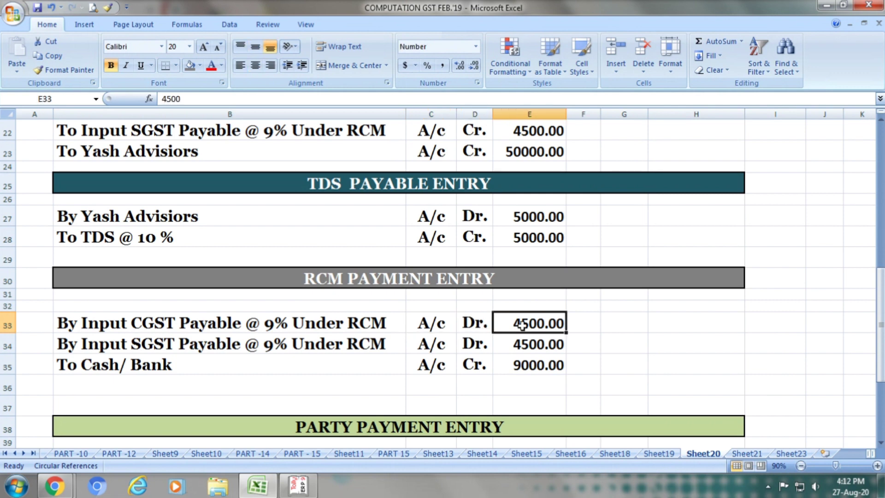
{"action": "left_click", "coordinate": [348, 344]}
{"action": "left_click", "coordinate": [428, 345]}
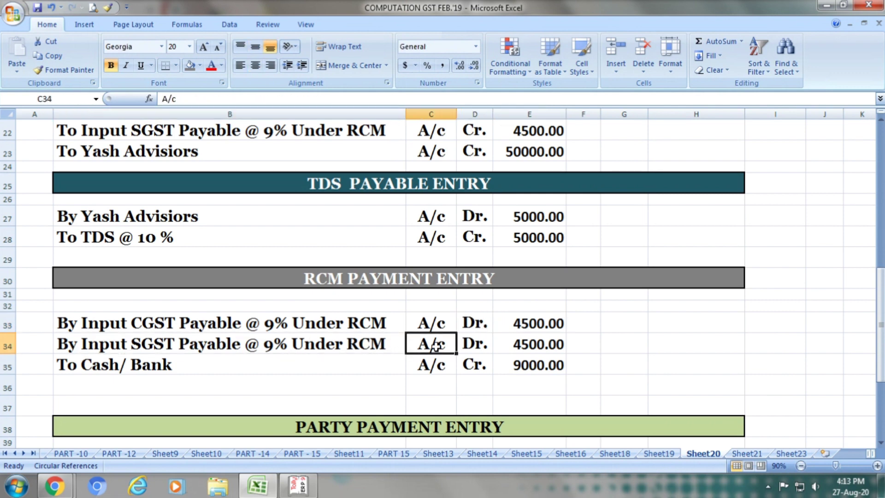
{"action": "left_click", "coordinate": [475, 345]}
{"action": "left_click", "coordinate": [542, 348]}
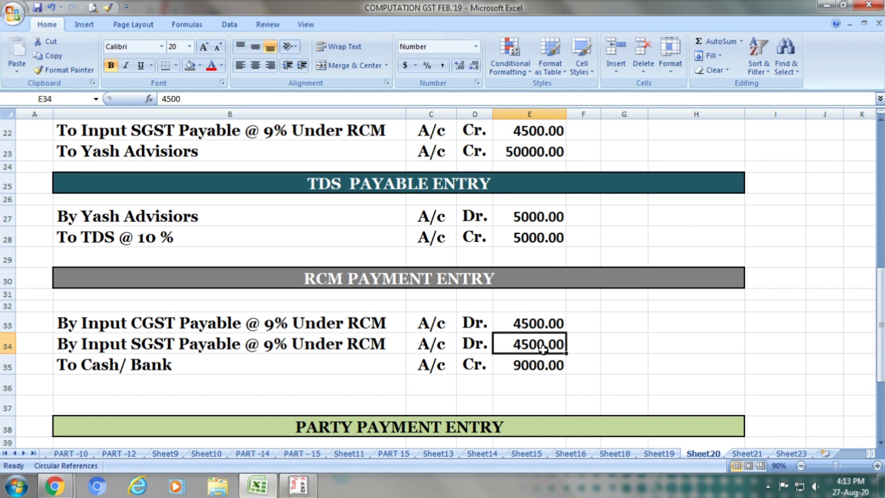
Examine the Cash/Bank credit line that closes the RCM payment entry
{"action": "left_click", "coordinate": [293, 369]}
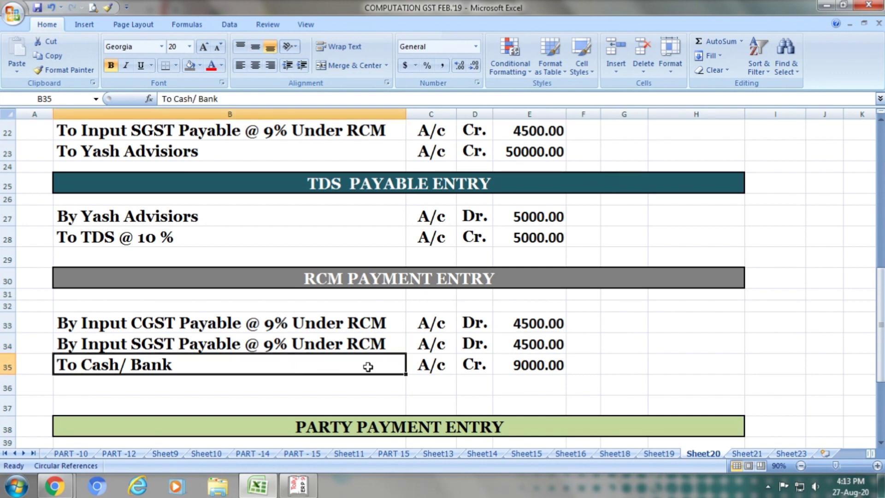
{"action": "left_click", "coordinate": [445, 367]}
{"action": "left_click", "coordinate": [475, 366]}
{"action": "left_click", "coordinate": [512, 367]}
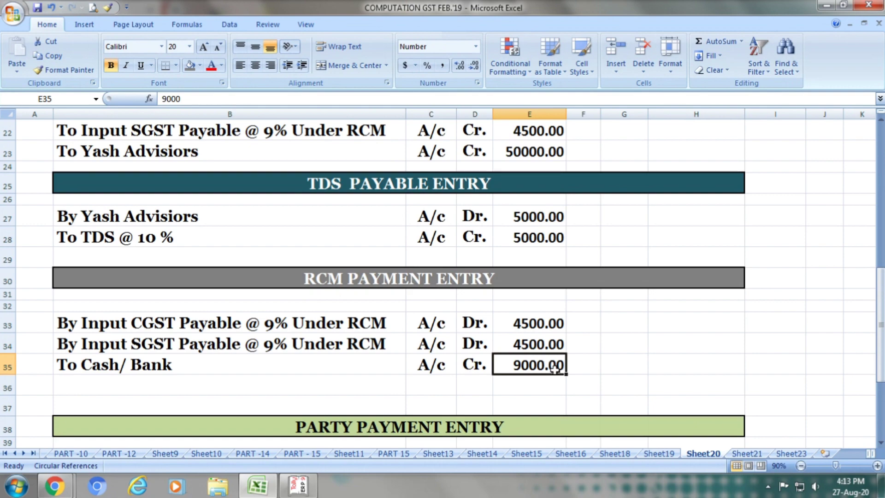
Examine the Party Payment Entry section's Yash Advisiors debit and Cash/Bank credit lines with their amounts
{"action": "scroll", "coordinate": [556, 369], "scroll_direction": "down", "scroll_amount": 2}
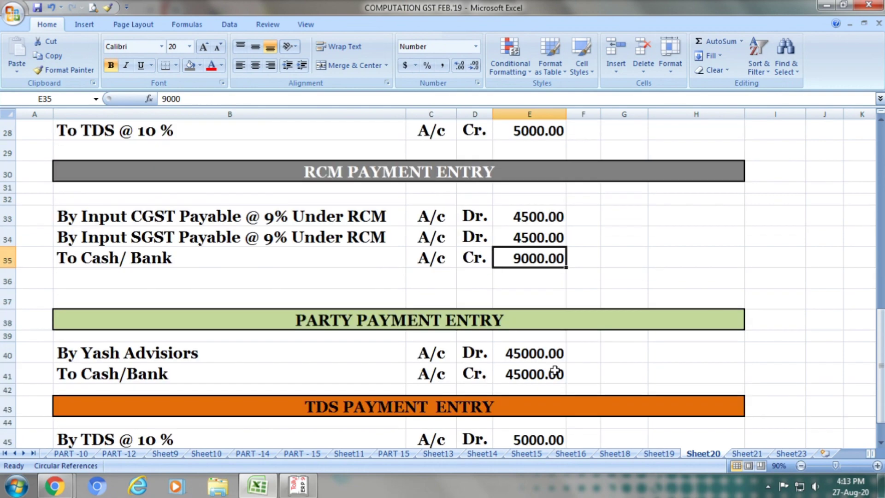
{"action": "scroll", "coordinate": [556, 371], "scroll_direction": "down", "scroll_amount": 2}
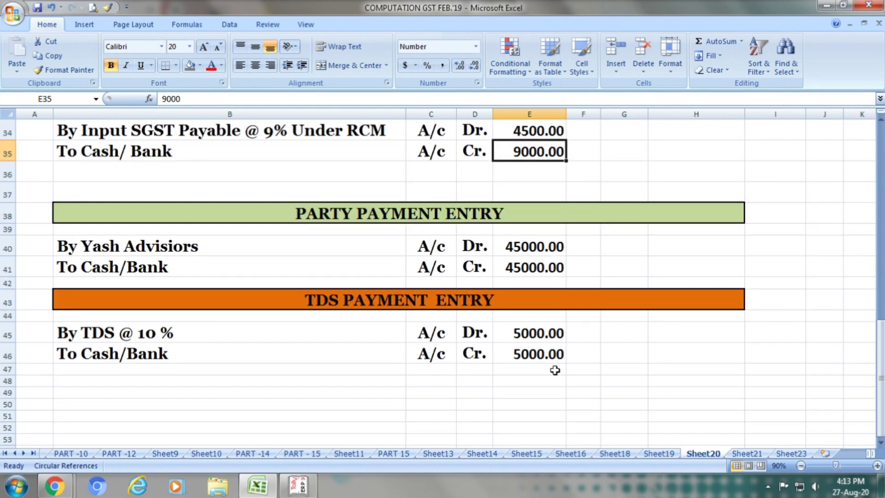
{"action": "left_click", "coordinate": [448, 221]}
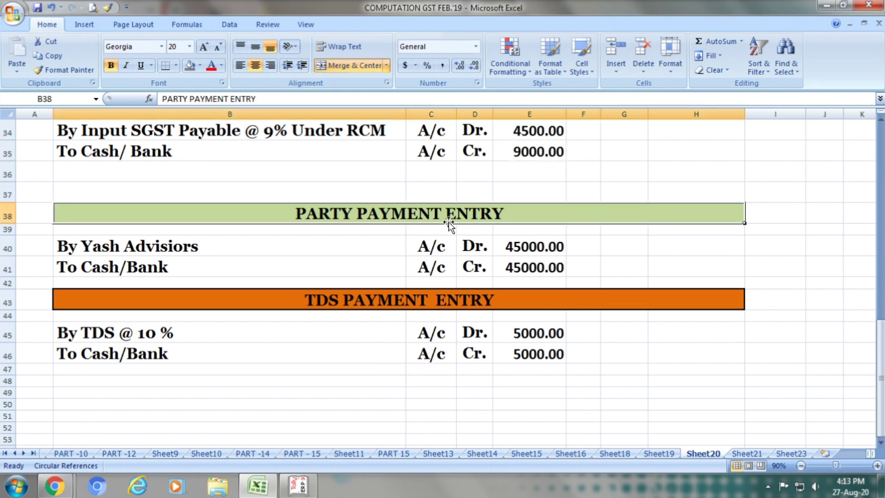
{"action": "left_click", "coordinate": [268, 244]}
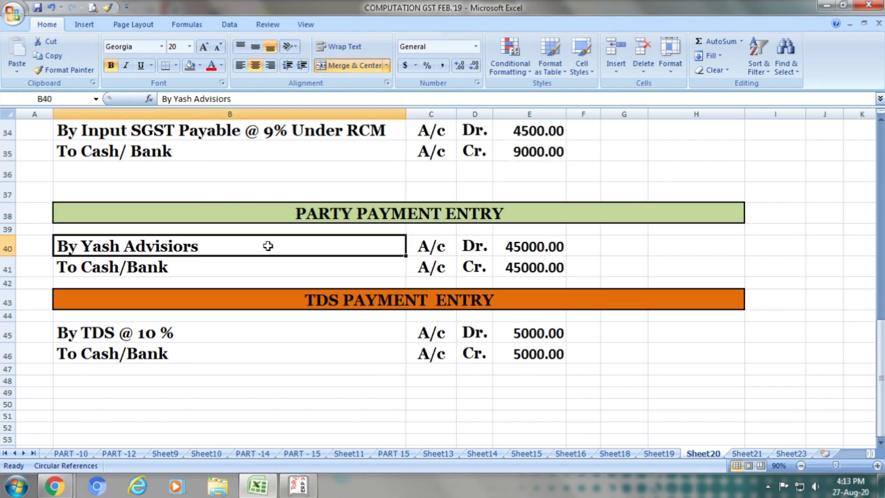
{"action": "left_click", "coordinate": [431, 253]}
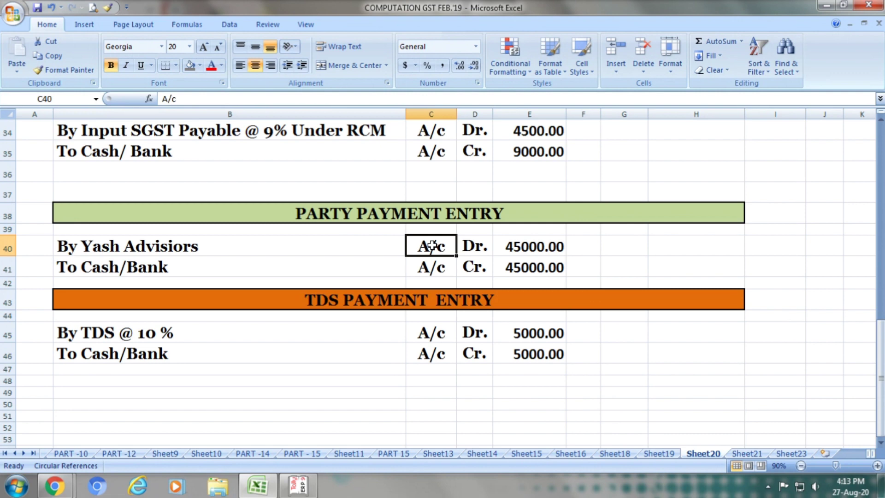
{"action": "left_click", "coordinate": [484, 245]}
{"action": "left_click", "coordinate": [521, 247]}
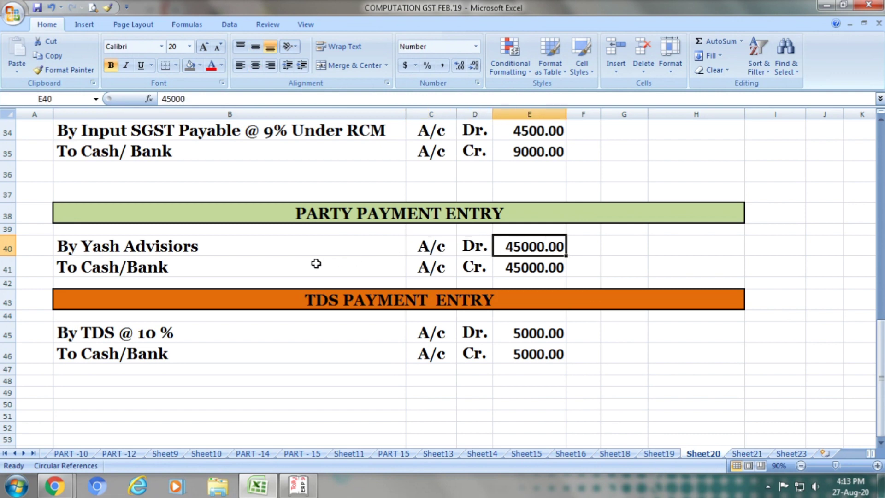
{"action": "left_click", "coordinate": [300, 267]}
{"action": "left_click", "coordinate": [433, 261]}
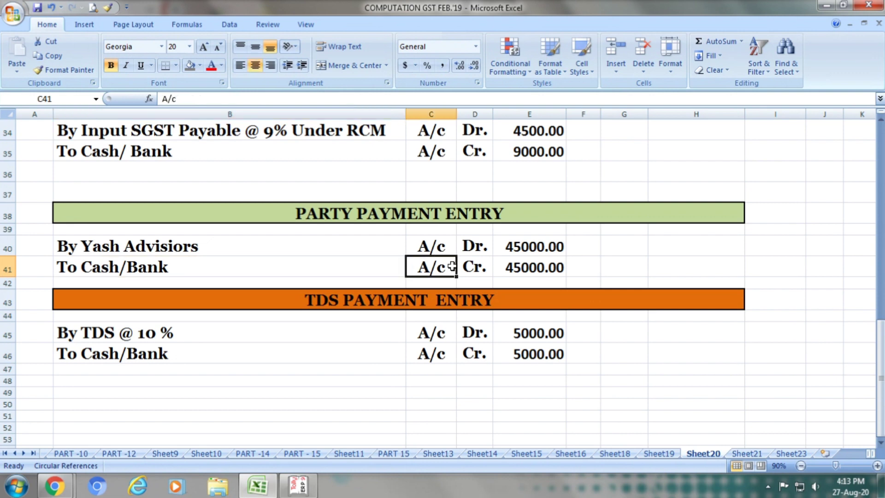
{"action": "left_click", "coordinate": [479, 266]}
{"action": "left_click", "coordinate": [521, 266]}
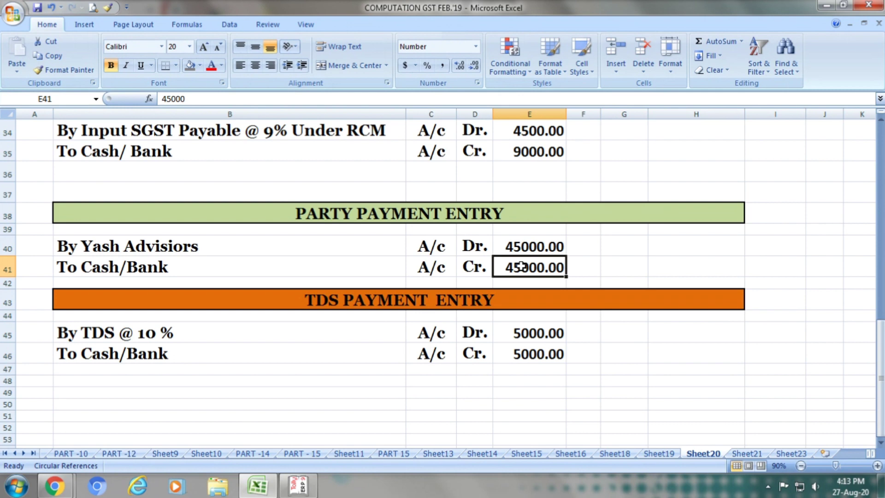
Examine the TDS Payment Entry section's TDS @ 10 % debit and Cash/Bank credit lines with their amounts
{"action": "left_click", "coordinate": [499, 297]}
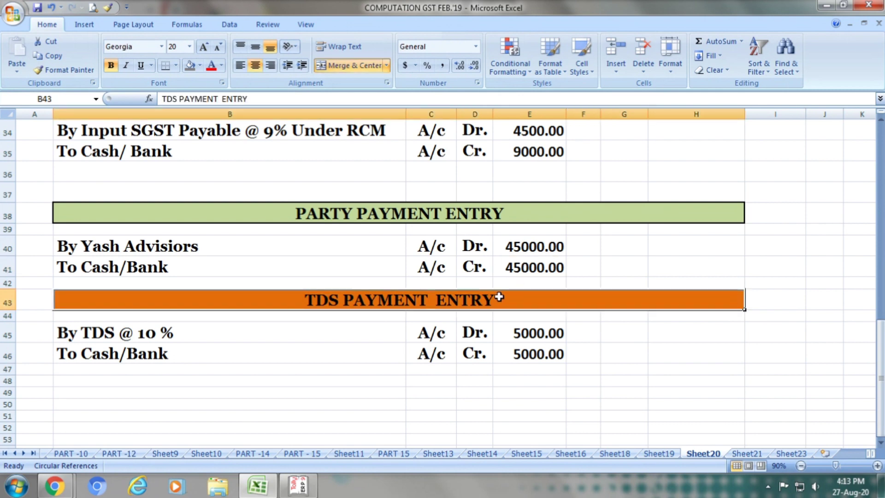
{"action": "left_click", "coordinate": [224, 332]}
{"action": "left_click", "coordinate": [429, 332]}
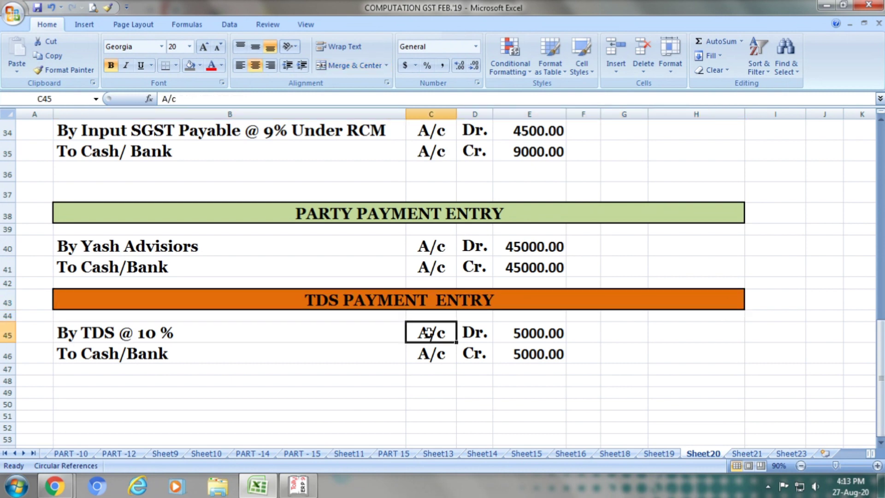
{"action": "left_click", "coordinate": [476, 333]}
{"action": "left_click", "coordinate": [522, 334]}
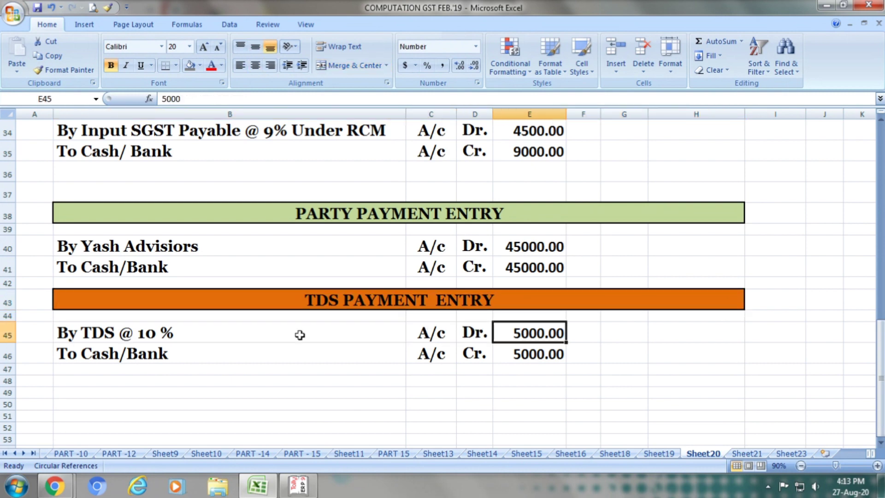
{"action": "left_click", "coordinate": [175, 348]}
{"action": "left_click", "coordinate": [429, 353]}
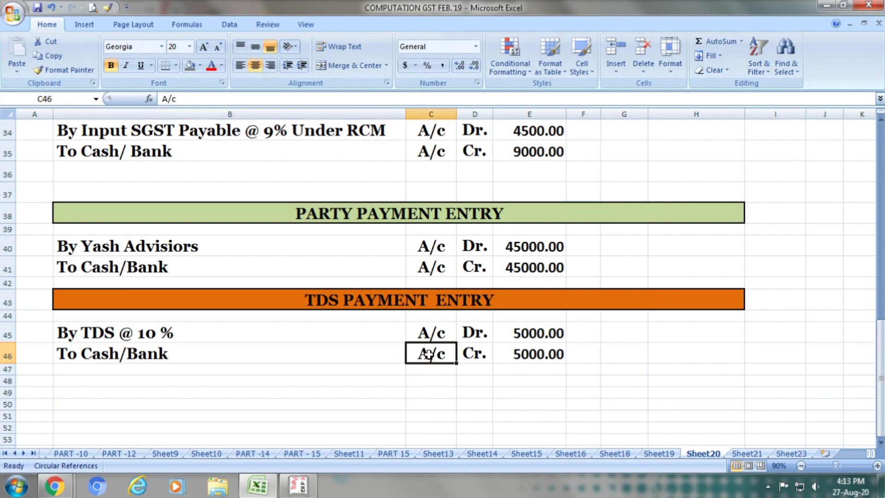
{"action": "left_click", "coordinate": [476, 355]}
{"action": "left_click", "coordinate": [517, 356]}
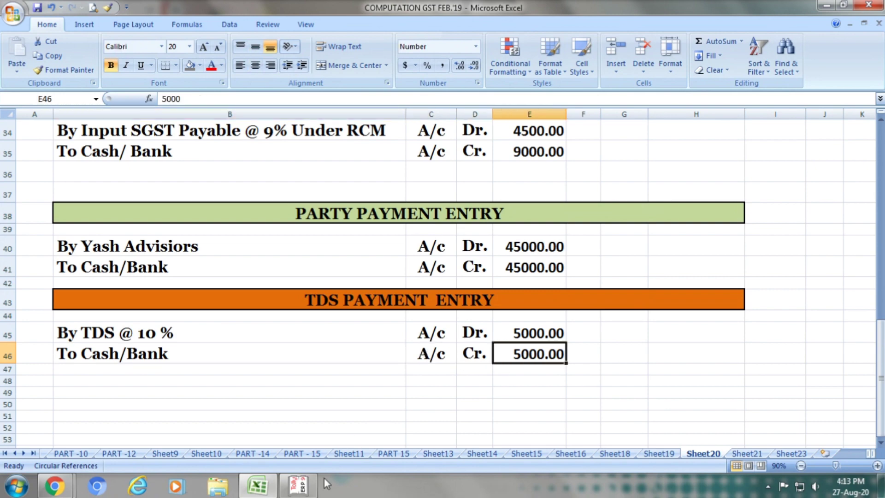
Switch from the worksheet to Tally.ERP 9
{"action": "left_click", "coordinate": [310, 485]}
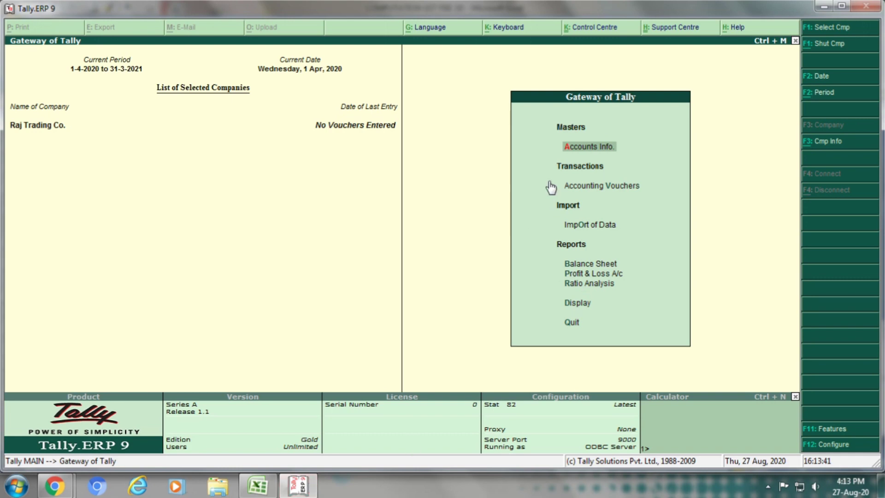
Open the ledger masters under the accounts information of Raj Trading Co
{"action": "left_click", "coordinate": [596, 148]}
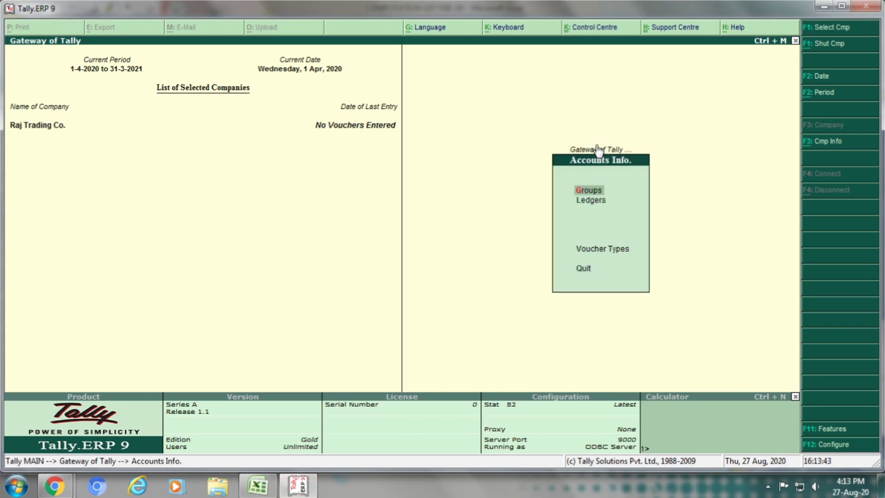
{"action": "left_click", "coordinate": [595, 199]}
{"action": "left_click", "coordinate": [585, 195]}
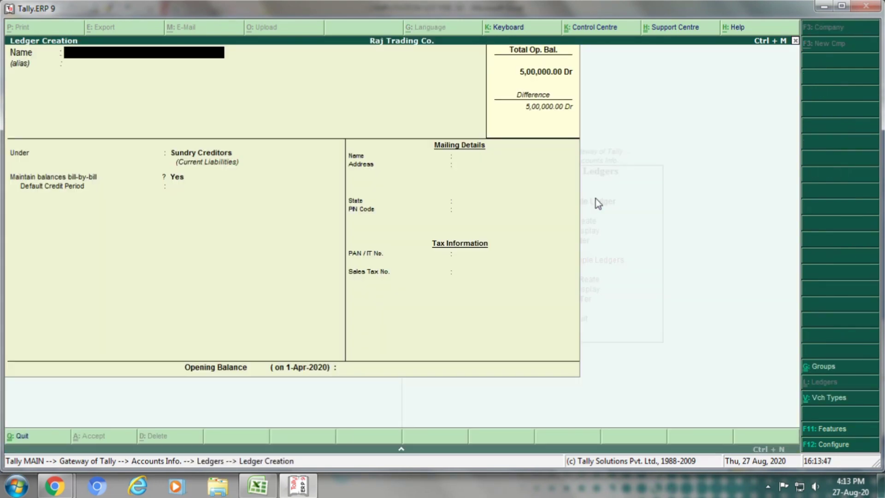
{"action": "key", "text": "Escape"}
{"action": "key", "text": "y"}
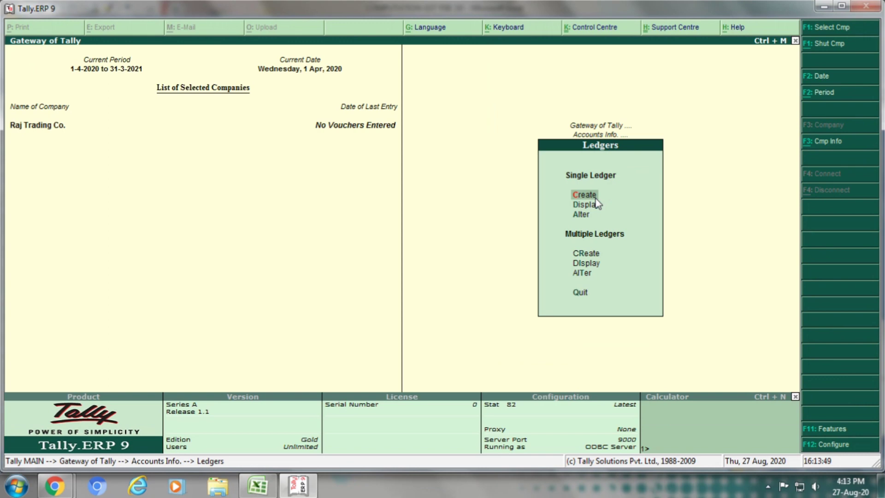
Bring up the single-ledger alteration list and locate the matching By Legal & Prof. Exp. line in the Excel worksheet's combined payable entry
{"action": "left_click", "coordinate": [581, 214]}
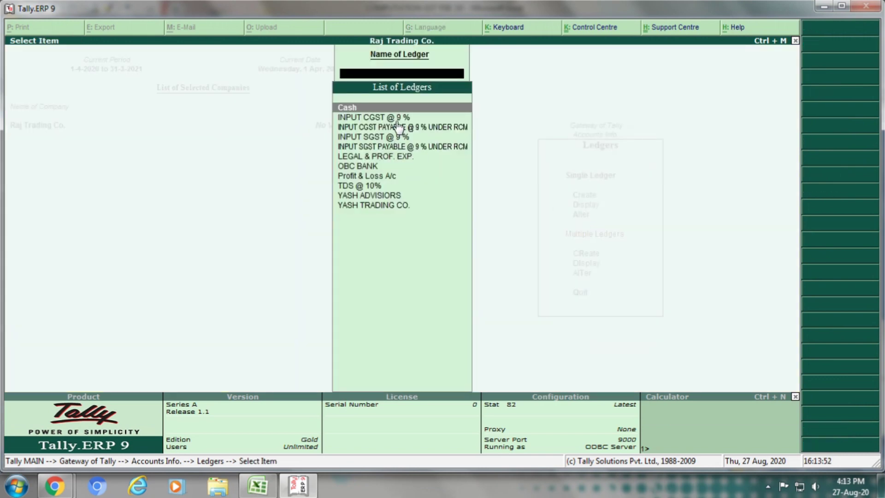
{"action": "key", "text": "alt+Tab"}
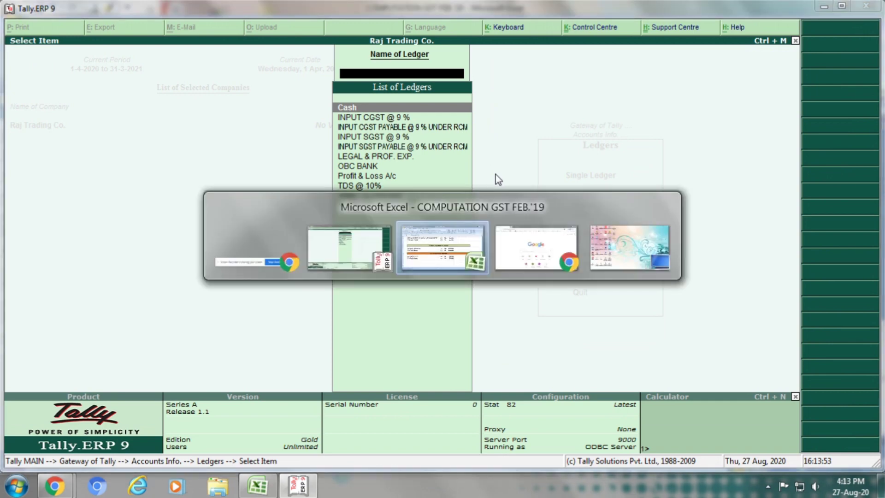
{"action": "scroll", "coordinate": [495, 174], "scroll_direction": "up", "scroll_amount": 11}
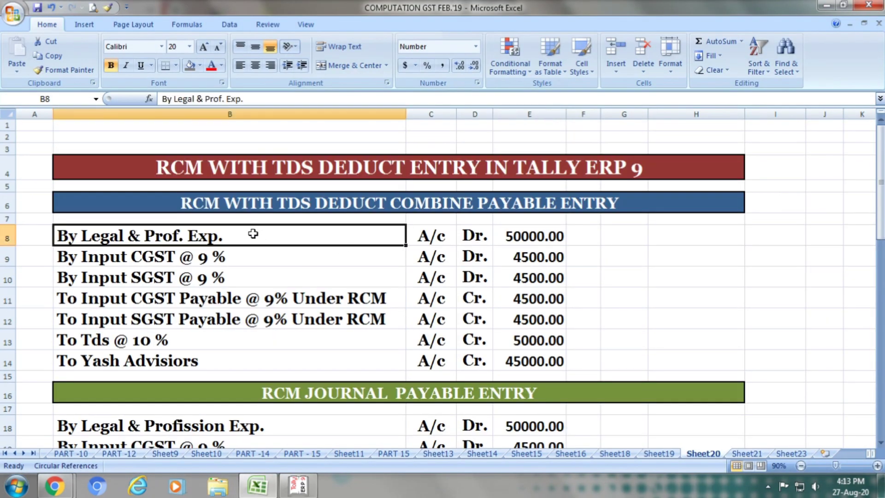
{"action": "left_click", "coordinate": [253, 234]}
{"action": "key", "text": "alt+Tab"}
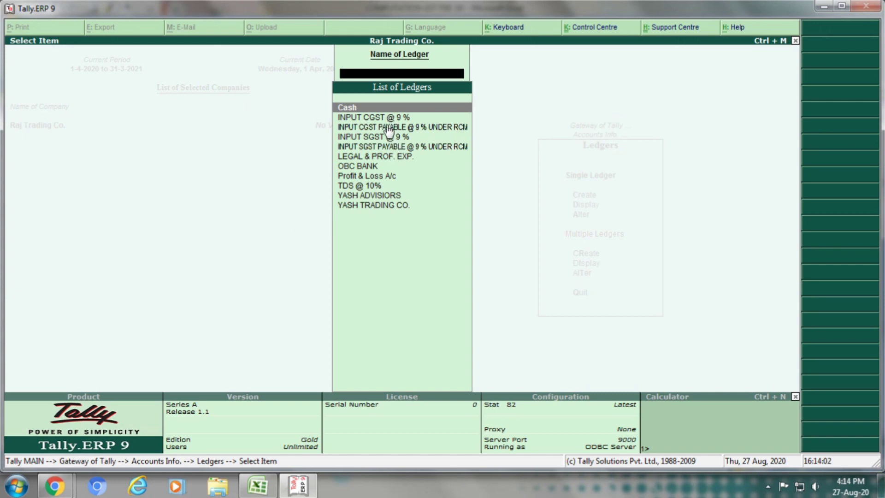
Review the LEGAL & PROF. EXP. ledger's group and opening balance in Ledger Alteration and accept the ledger
{"action": "left_click", "coordinate": [380, 157]}
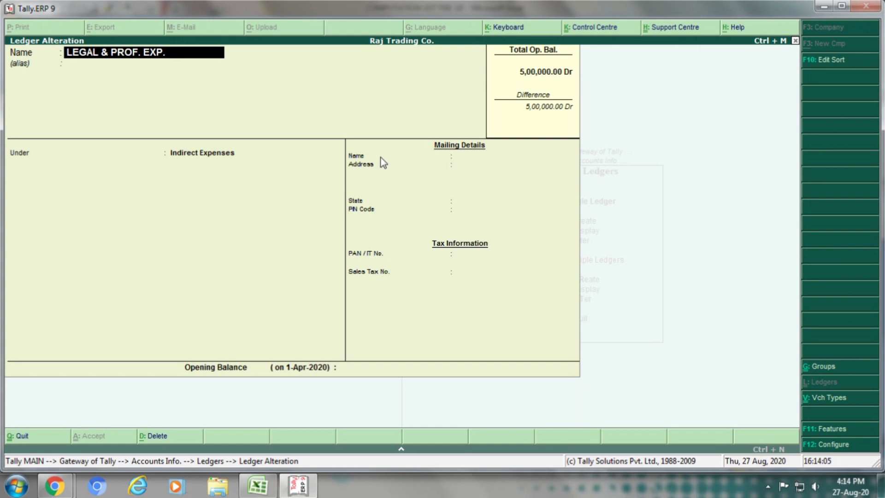
{"action": "key", "text": "Return"}
{"action": "key", "text": "Return"}
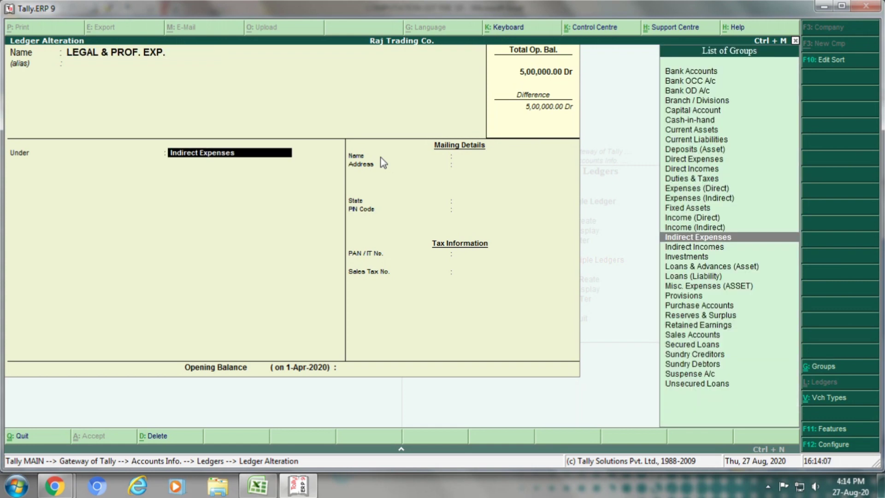
{"action": "key", "text": "Return"}
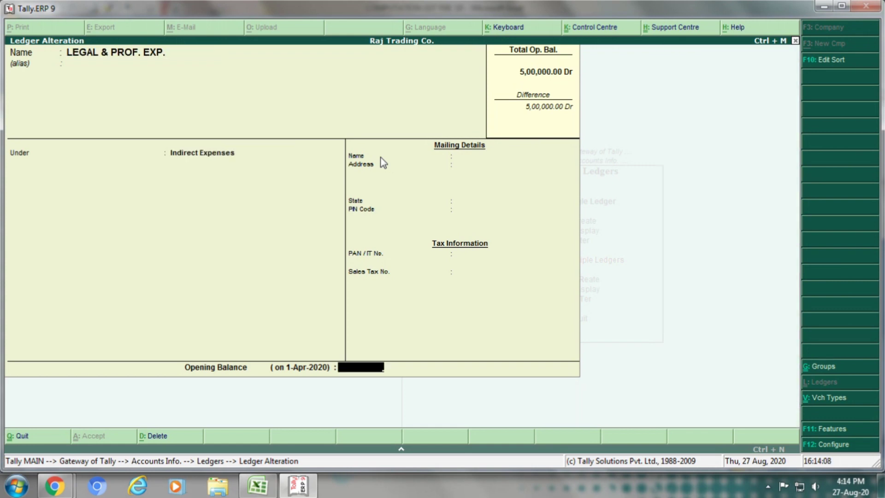
{"action": "key", "text": "Return"}
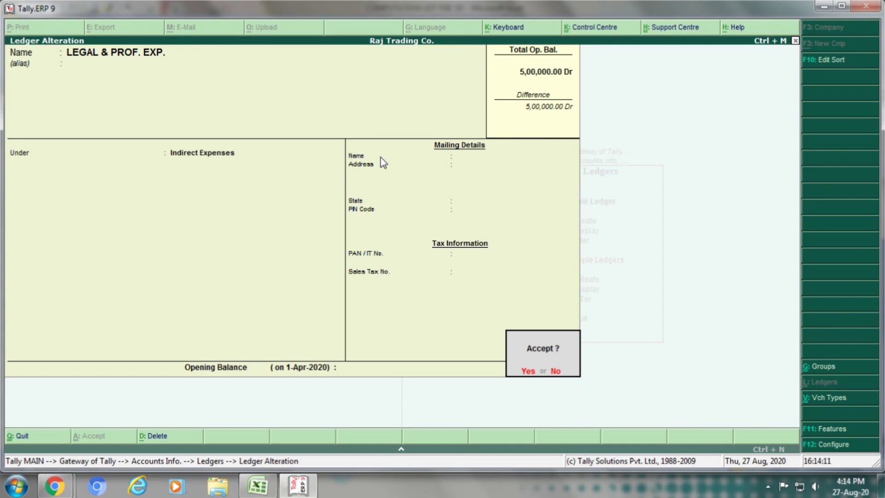
{"action": "key", "text": "y"}
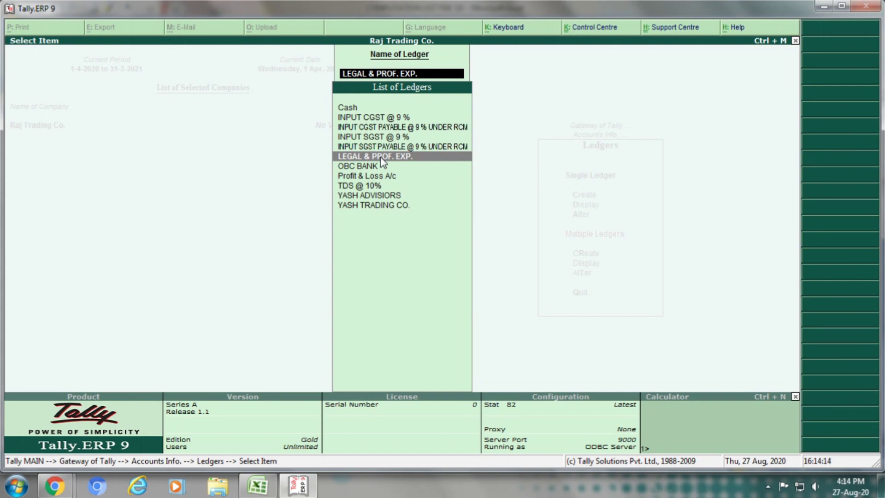
Find By Input CGST @ 9 % in the Excel worksheet, and review and accept the INPUT CGST @ 9 % ledger's tax settings in Tally.ERP 9
{"action": "key", "text": "alt+Tab"}
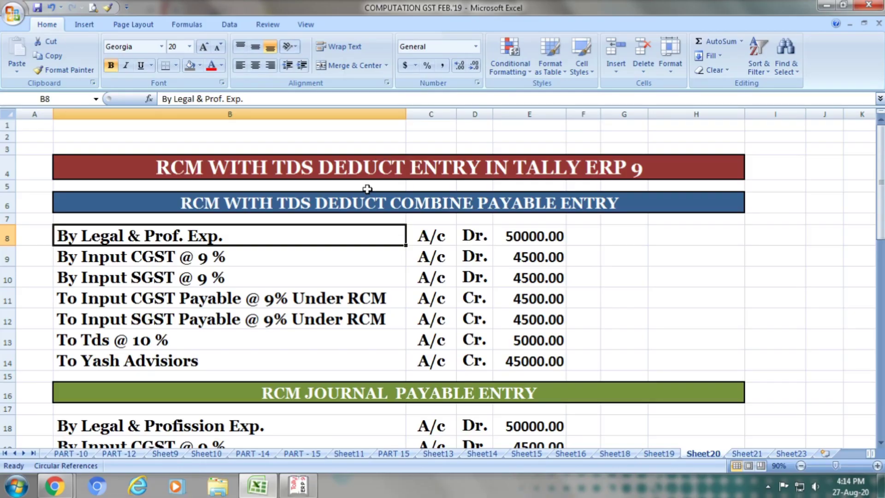
{"action": "left_click", "coordinate": [241, 258]}
{"action": "key", "text": "alt+Tab"}
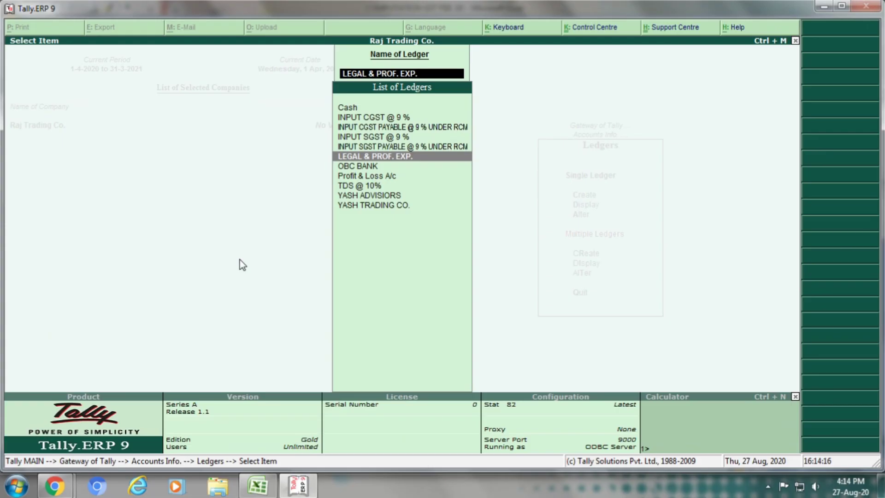
{"action": "left_click", "coordinate": [377, 119]}
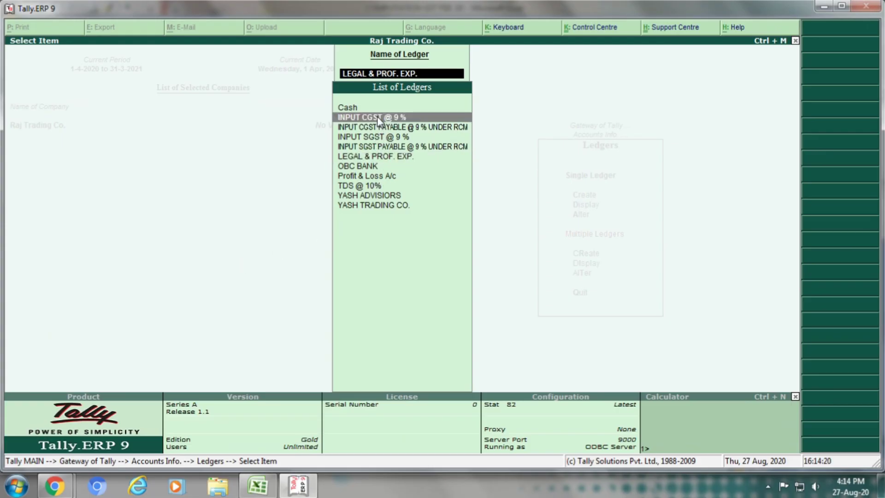
{"action": "left_click", "coordinate": [378, 117]}
{"action": "key", "text": "Return"}
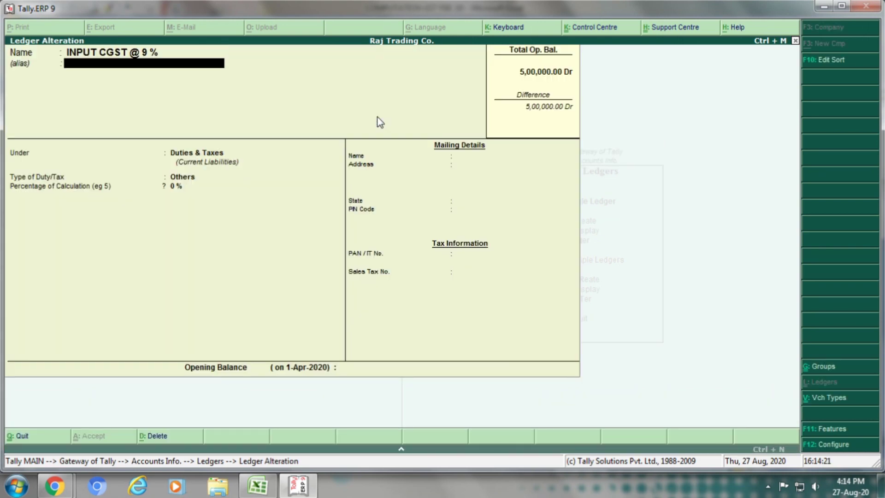
{"action": "key", "text": "Return"}
{"action": "key", "text": "Return"}
{"action": "key", "text": "Return"}
{"action": "key", "text": "Return"}
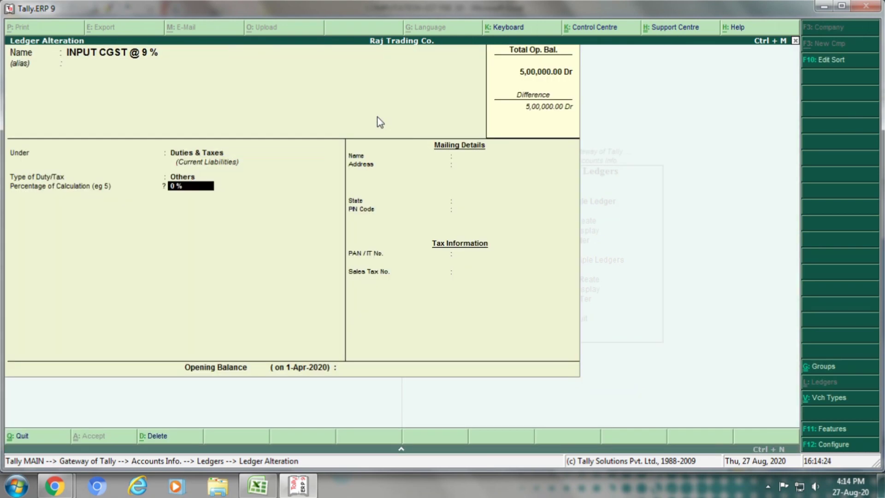
{"action": "key", "text": "Return"}
{"action": "key", "text": "Return"}
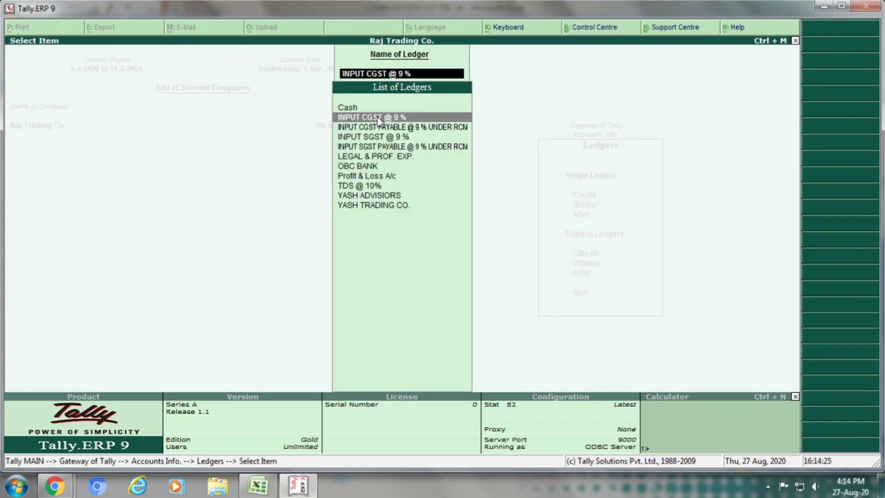
Find By Input SGST @ 9 % in the Excel worksheet, and review and accept the INPUT SGST @ 9 % ledger's tax settings in Tally.ERP 9
{"action": "key", "text": "alt+Tab"}
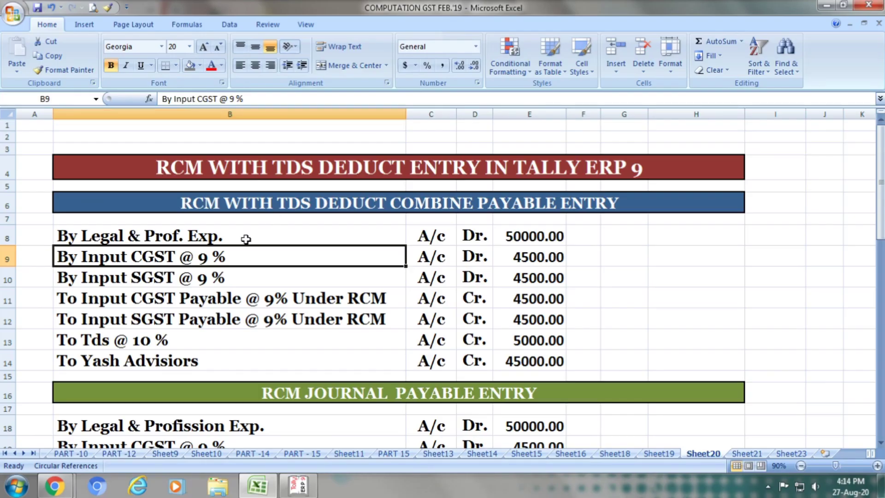
{"action": "left_click", "coordinate": [218, 276]}
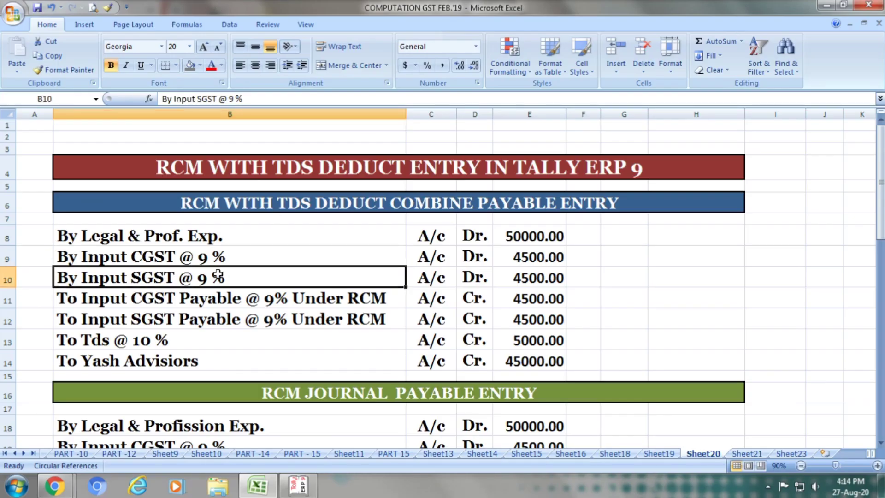
{"action": "key", "text": "alt+Tab"}
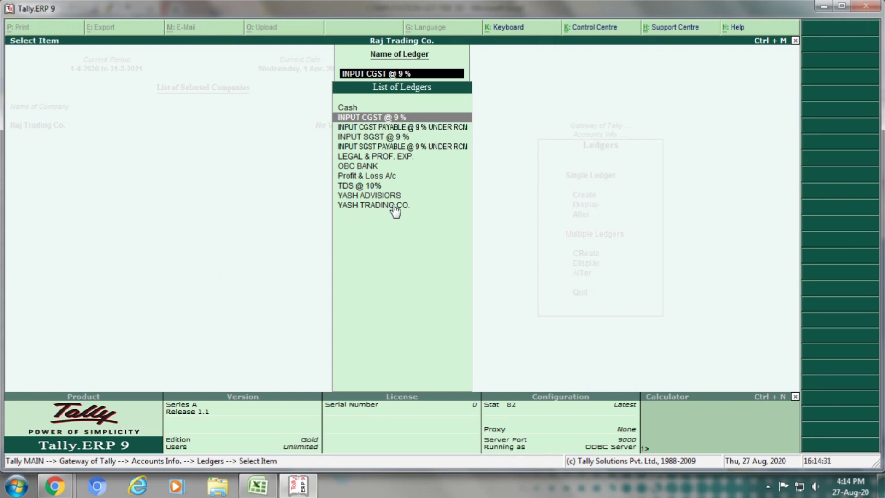
{"action": "left_click", "coordinate": [386, 136]}
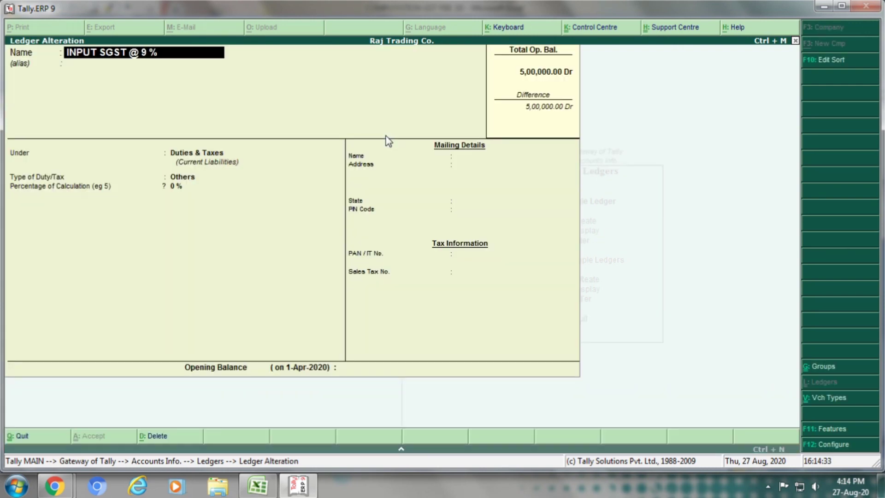
{"action": "key", "text": "Return"}
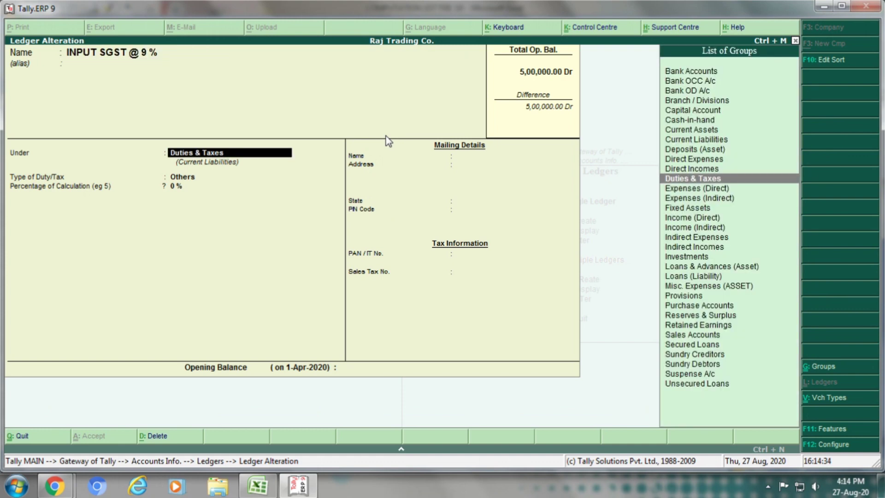
{"action": "key", "text": "Return"}
{"action": "key", "text": "Return"}
{"action": "key", "text": "Return"}
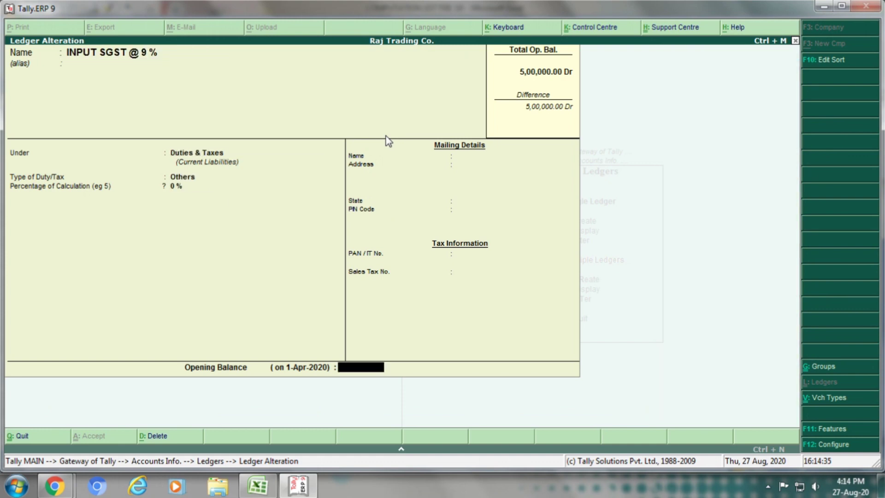
{"action": "key", "text": "Return"}
{"action": "key", "text": "Return"}
Find the CGST payable credit line in the Excel worksheet, and review and accept Tally.ERP 9's INPUT CGST PAYABLE @ 9 % UNDER RCM ledger
{"action": "key", "text": "alt+Tab"}
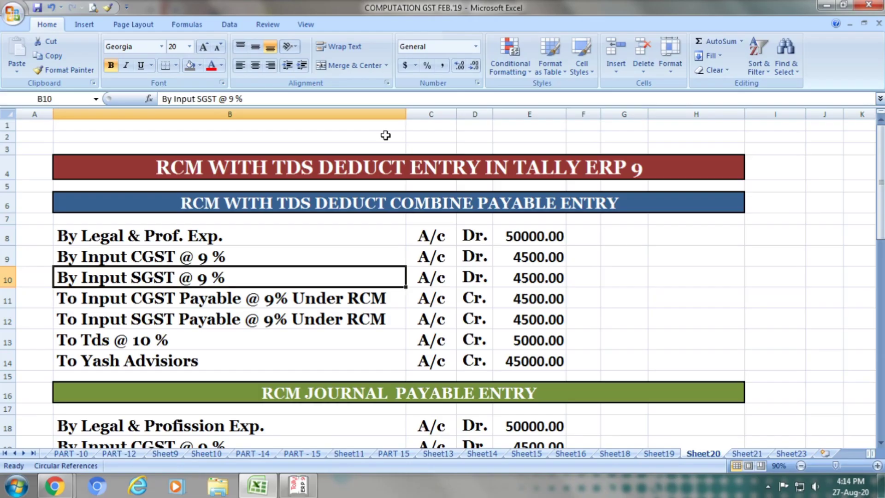
{"action": "left_click", "coordinate": [328, 296]}
{"action": "key", "text": "alt+Tab"}
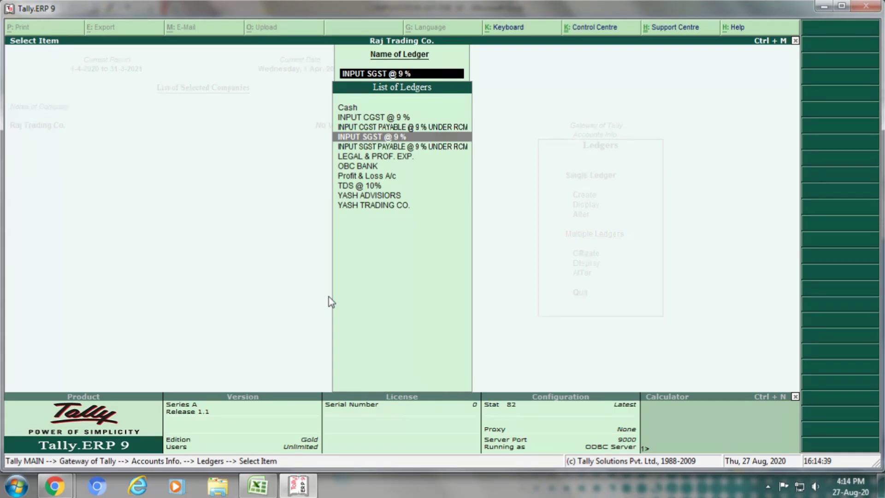
{"action": "left_click", "coordinate": [416, 127]}
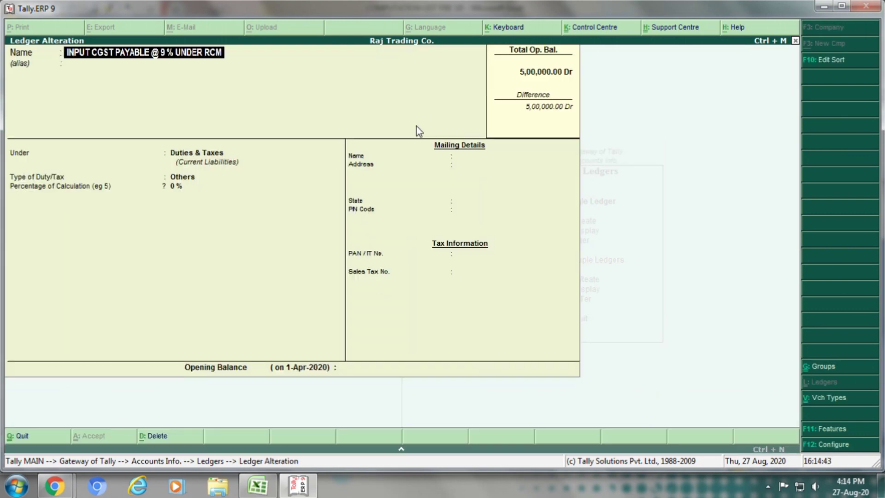
{"action": "key", "text": "Return"}
{"action": "key", "text": "Return"}
{"action": "key", "text": "Return"}
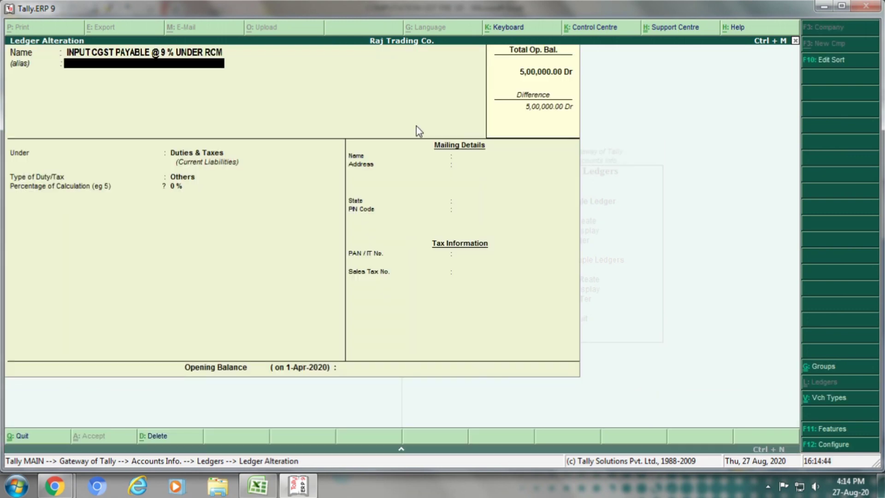
{"action": "key", "text": "Return"}
{"action": "key", "text": "Return"}
{"action": "key", "text": "Return"}
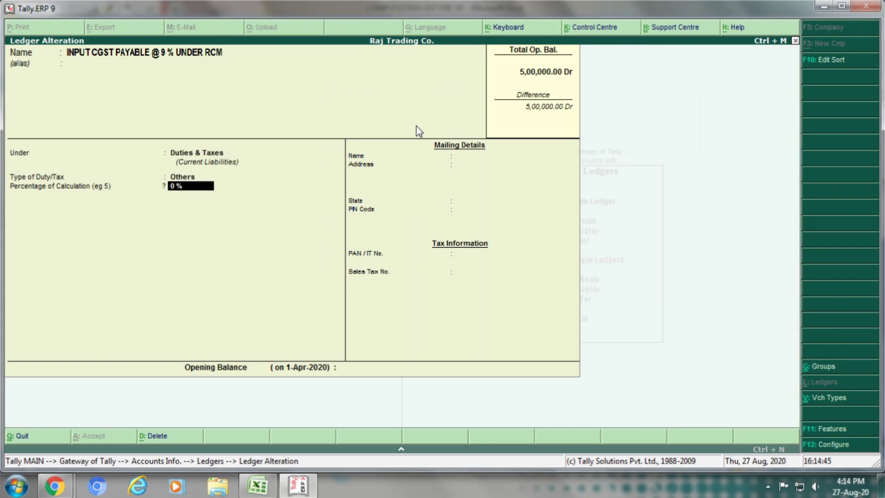
{"action": "key", "text": "Return"}
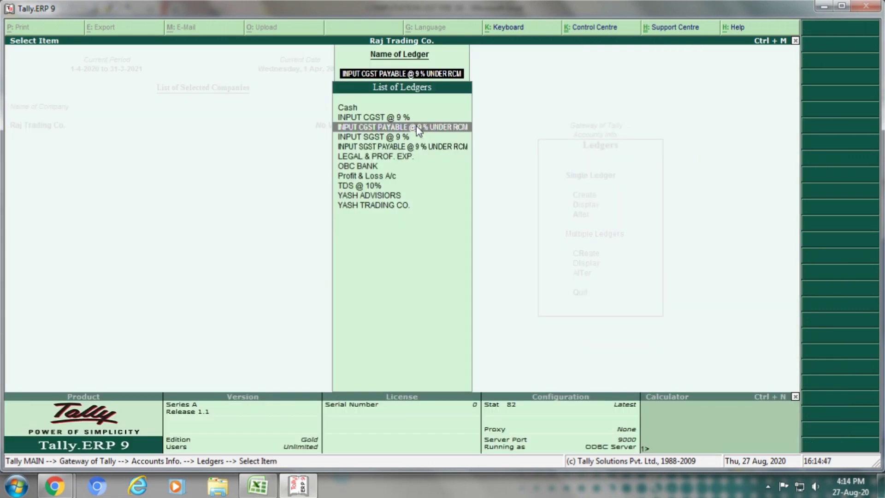
Find the SGST payable credit line in the Excel worksheet, and review and accept Tally.ERP 9's INPUT SGST PAYABLE @ 9 % UNDER RCM ledger
{"action": "key", "text": "alt+Tab"}
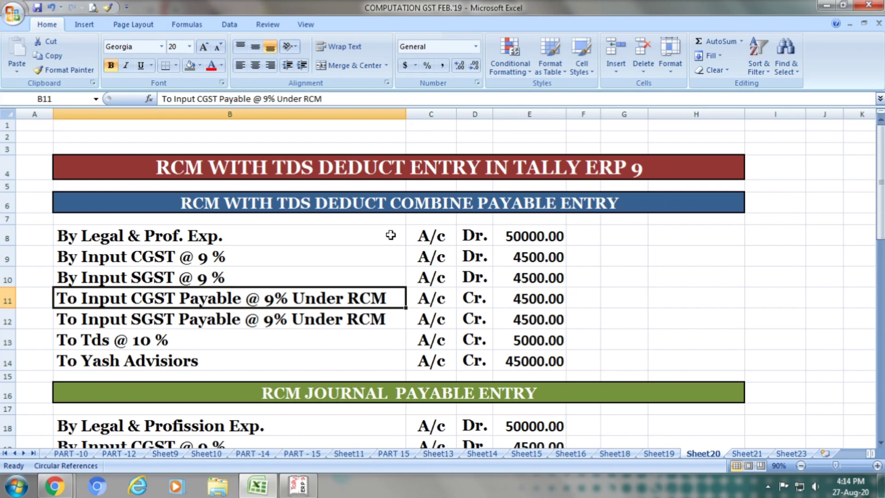
{"action": "left_click", "coordinate": [305, 317]}
{"action": "key", "text": "alt+Tab"}
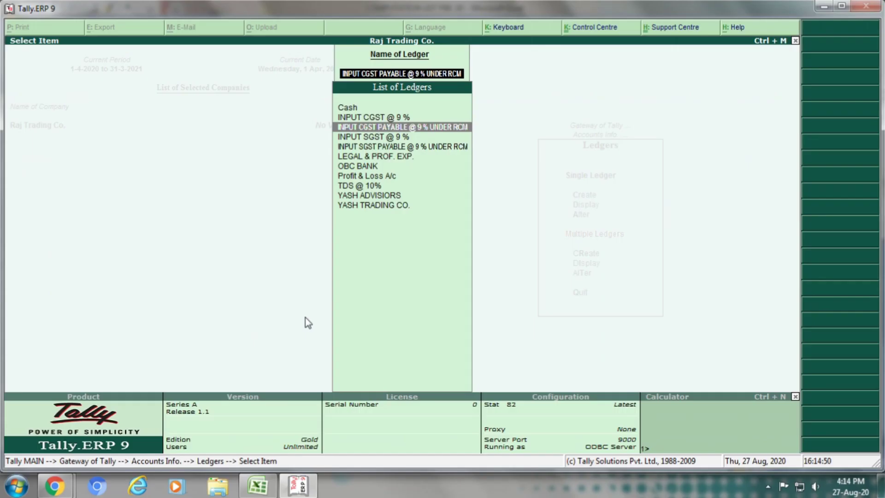
{"action": "left_click", "coordinate": [424, 145]}
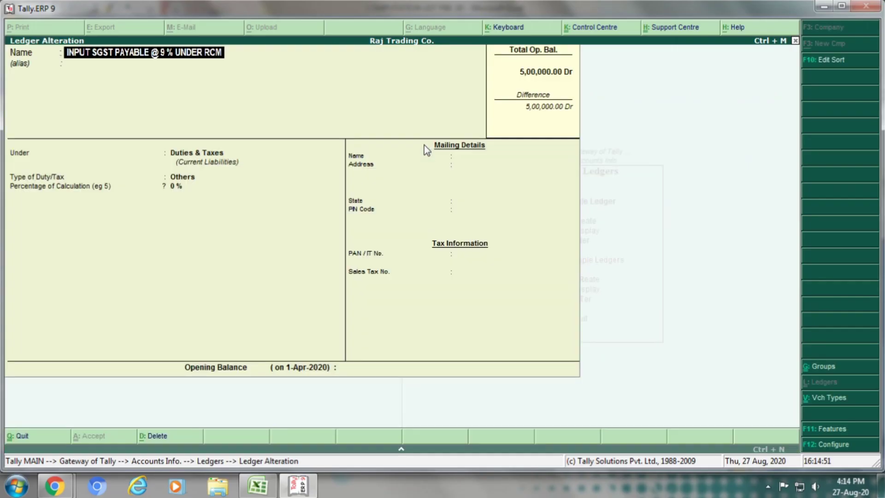
{"action": "key", "text": "Return"}
{"action": "key", "text": "Return"}
{"action": "key", "text": "Return"}
{"action": "key", "text": "Return"}
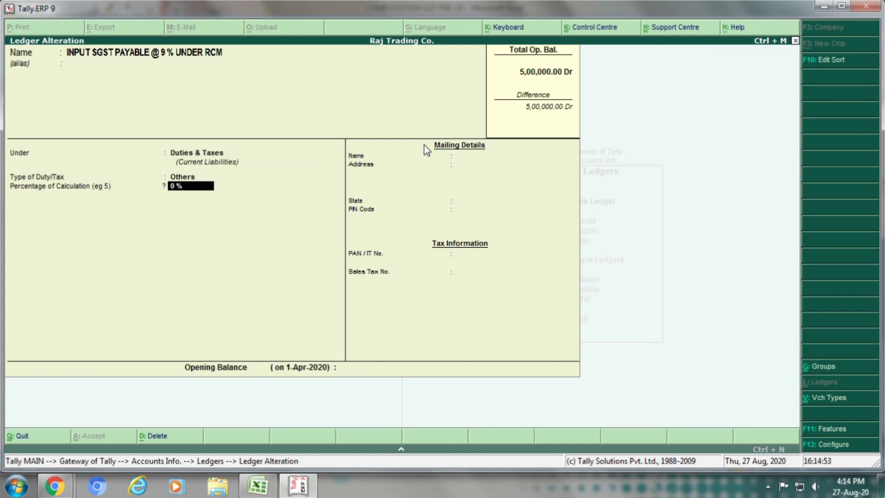
{"action": "key", "text": "Return"}
{"action": "key", "text": "Return"}
{"action": "key", "text": "Return"}
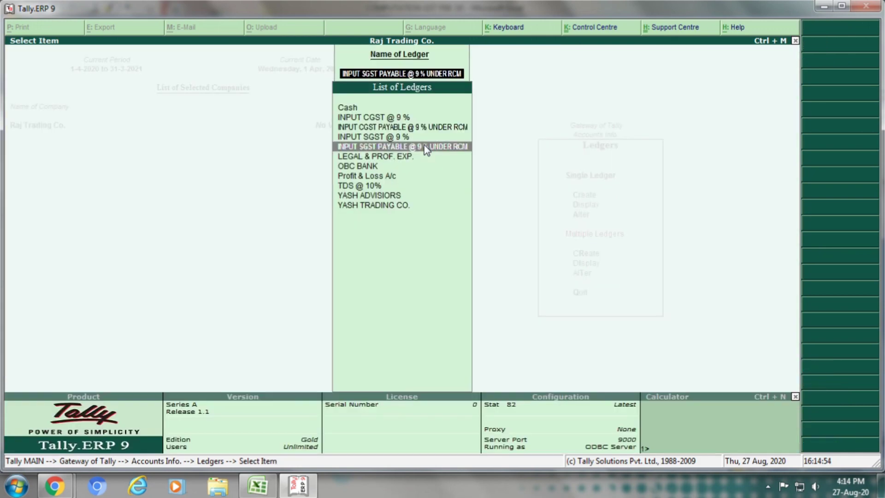
Find the Tds @ 10 % credit line in the Excel worksheet, and review and accept the TDS @ 10% ledger in Tally.ERP 9
{"action": "key", "text": "alt+Tab"}
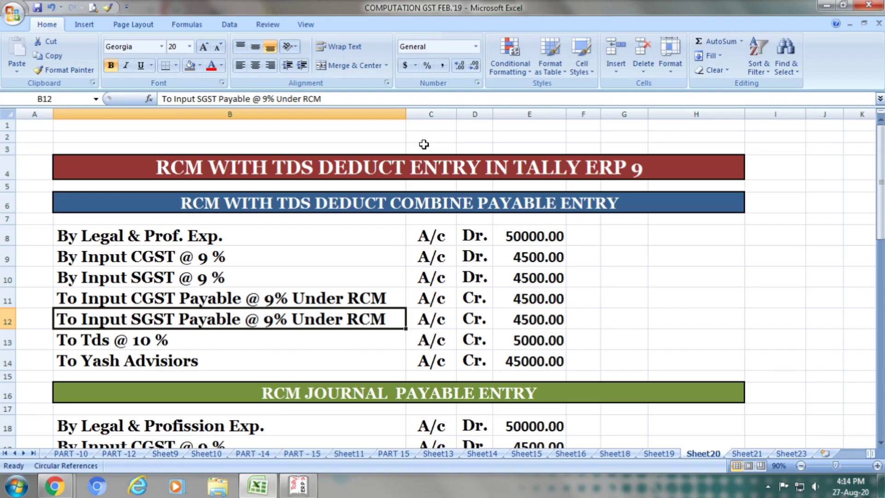
{"action": "left_click", "coordinate": [256, 340]}
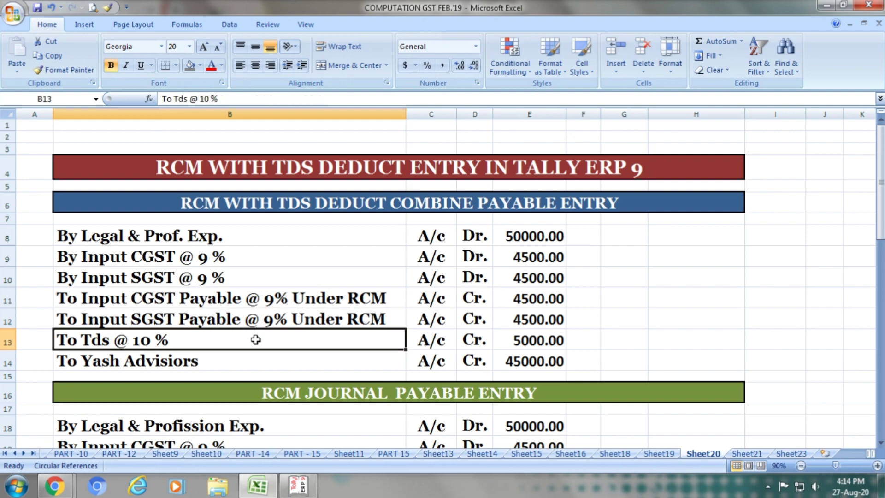
{"action": "key", "text": "alt+Tab"}
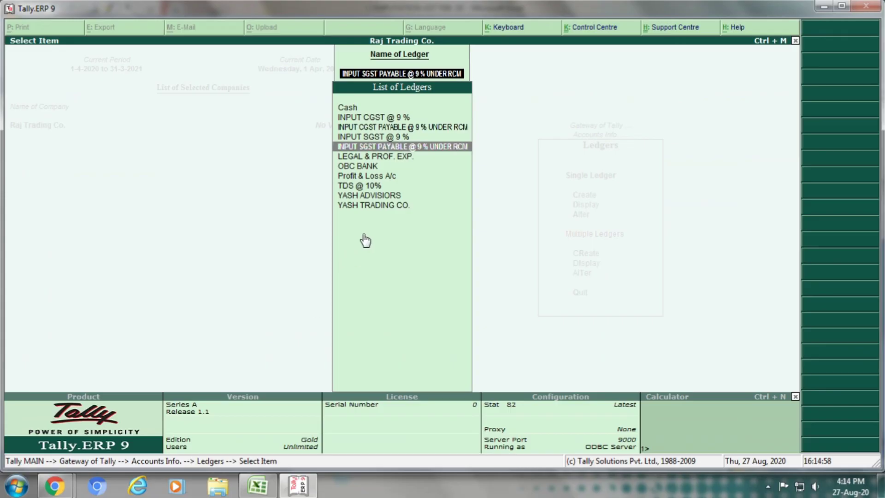
{"action": "left_click", "coordinate": [366, 186]}
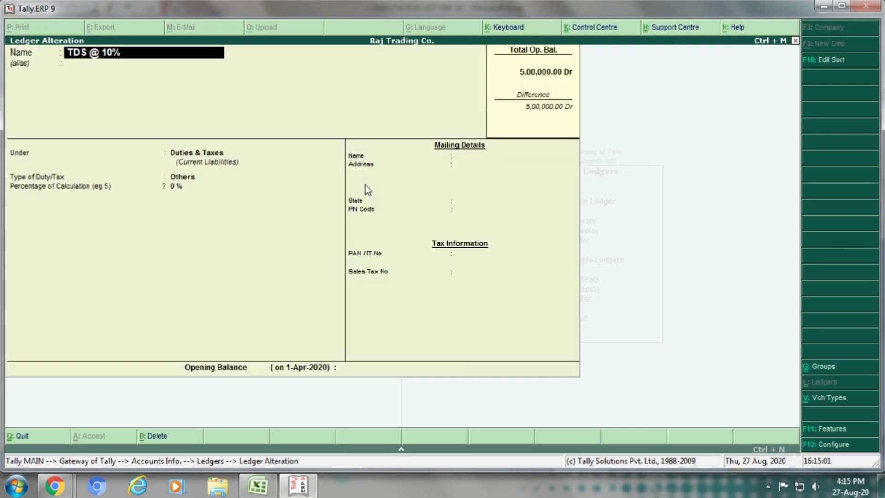
{"action": "key", "text": "Return"}
{"action": "key", "text": "Return"}
{"action": "key", "text": "Return"}
{"action": "key", "text": "Return"}
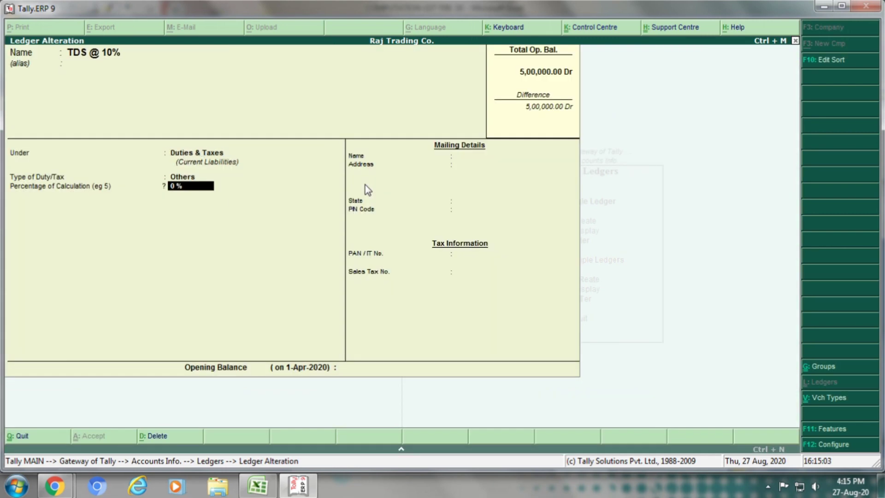
{"action": "key", "text": "Return"}
{"action": "key", "text": "Return"}
{"action": "key", "text": "Return"}
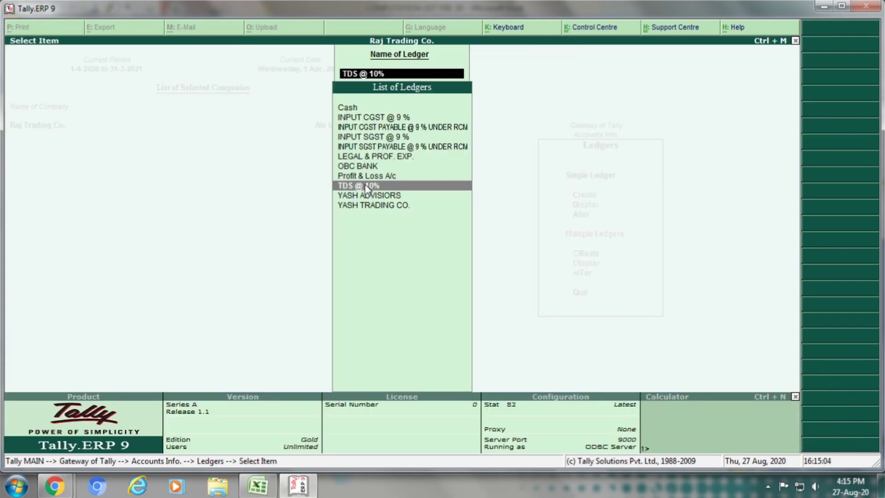
Find the Yash Advisiors credit line in the Excel worksheet, and review and accept Tally.ERP 9's YASH ADVISIORS ledger with State as Not Applicable
{"action": "key", "text": "alt+Tab"}
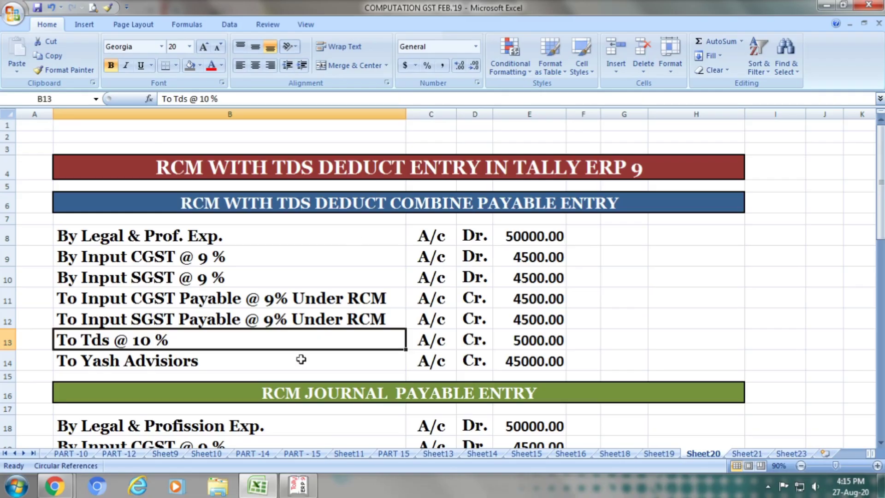
{"action": "left_click", "coordinate": [287, 362]}
{"action": "key", "text": "alt+Tab"}
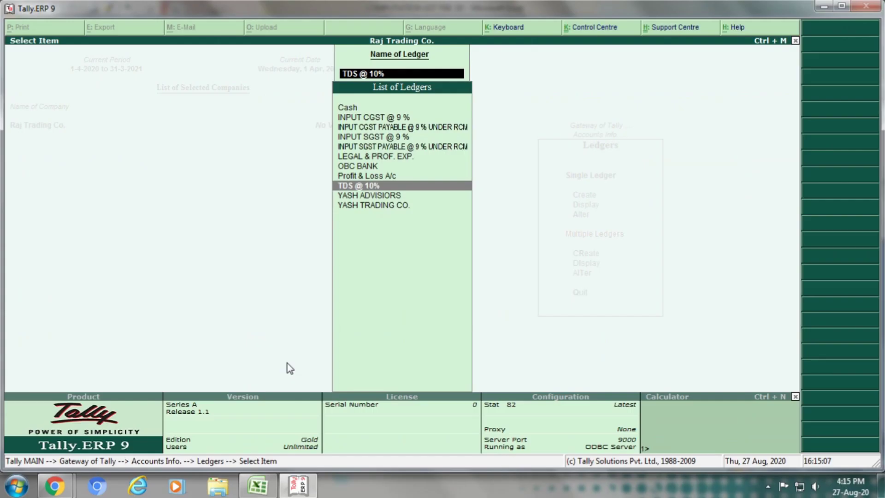
{"action": "left_click", "coordinate": [371, 196]}
{"action": "key", "text": "Return"}
{"action": "key", "text": "Return"}
{"action": "key", "text": "Return"}
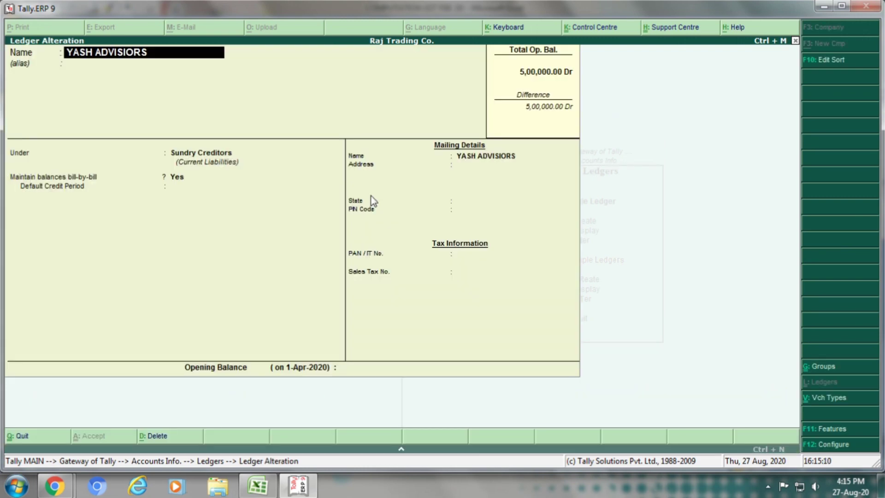
{"action": "key", "text": "Return"}
{"action": "key", "text": "Return"}
{"action": "key", "text": "Return"}
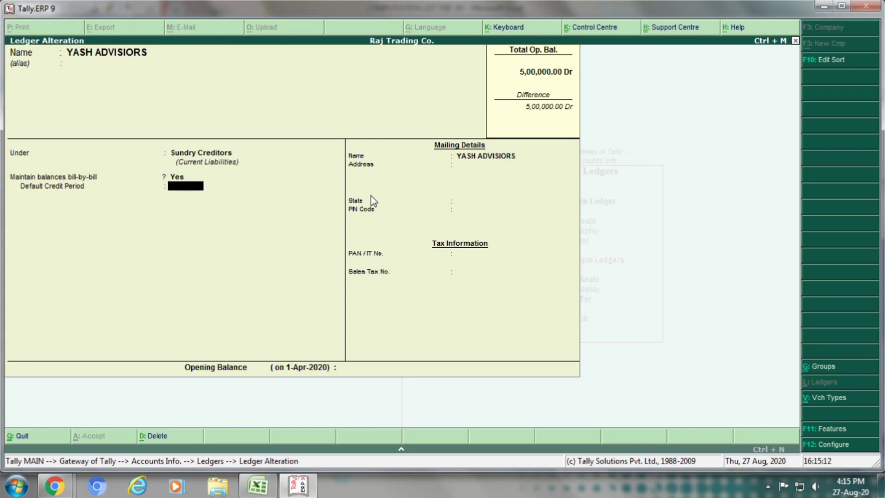
{"action": "key", "text": "Return"}
{"action": "key", "text": "Return"}
{"action": "key", "text": "Return"}
{"action": "key", "text": "Return"}
{"action": "key", "text": "Return"}
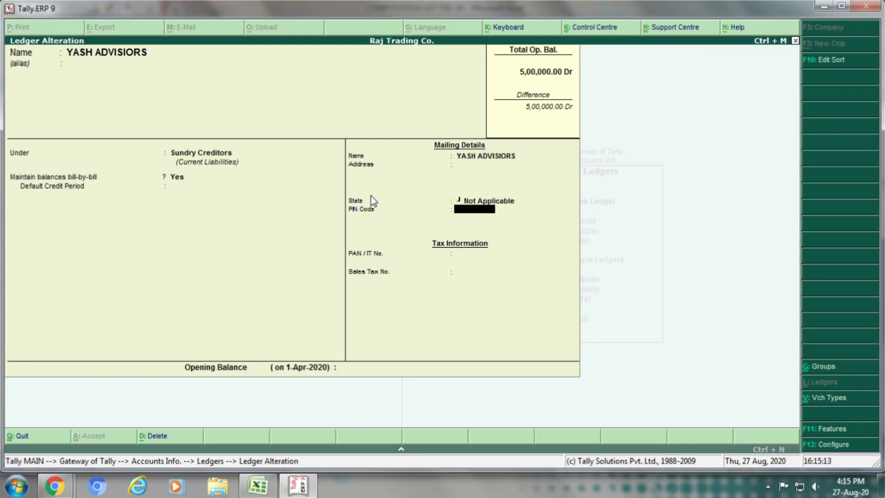
{"action": "key", "text": "Return"}
{"action": "key", "text": "Return"}
{"action": "key", "text": "Return"}
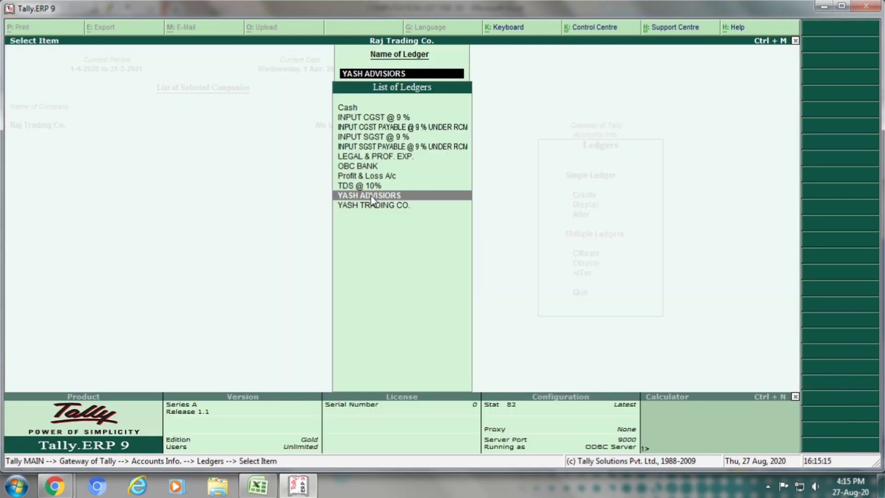
Leave the ledger alteration list in Tally.ERP 9 and open a new Journal voucher for Raj Trading Co
{"action": "key", "text": "alt+Tab"}
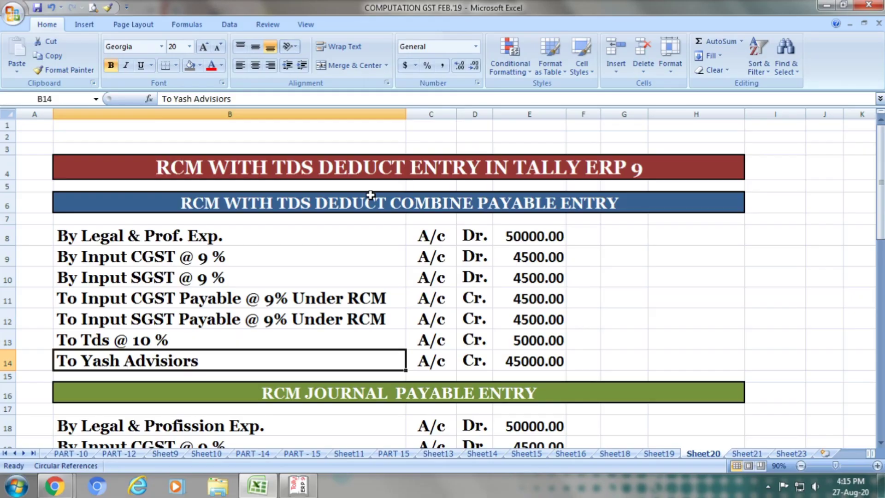
{"action": "key", "text": "alt+Tab"}
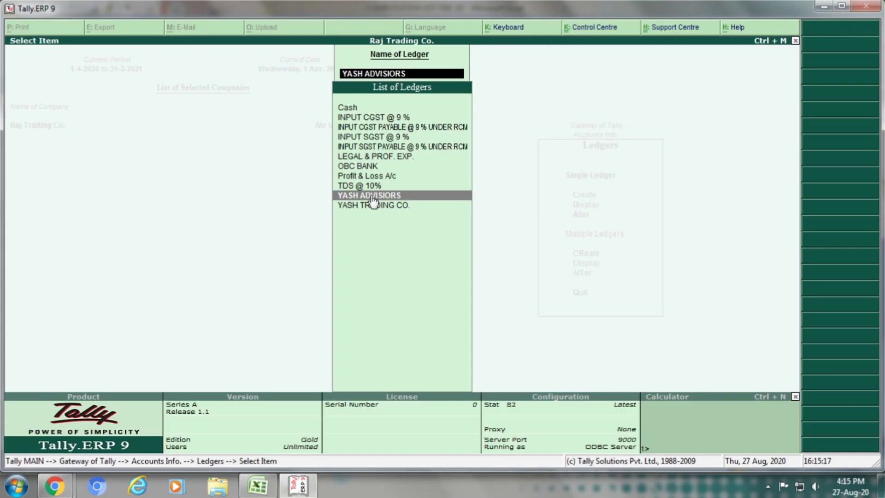
{"action": "key", "text": "Escape"}
{"action": "key", "text": "Escape"}
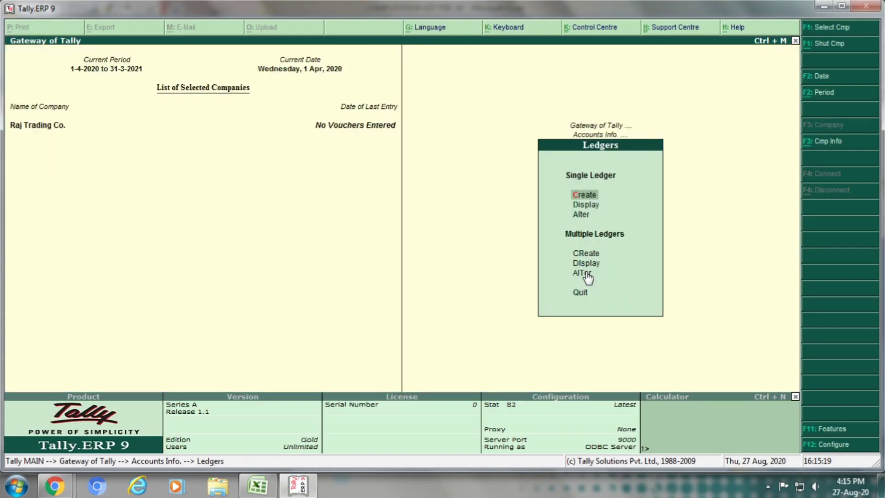
{"action": "key", "text": "Escape"}
{"action": "key", "text": "Escape"}
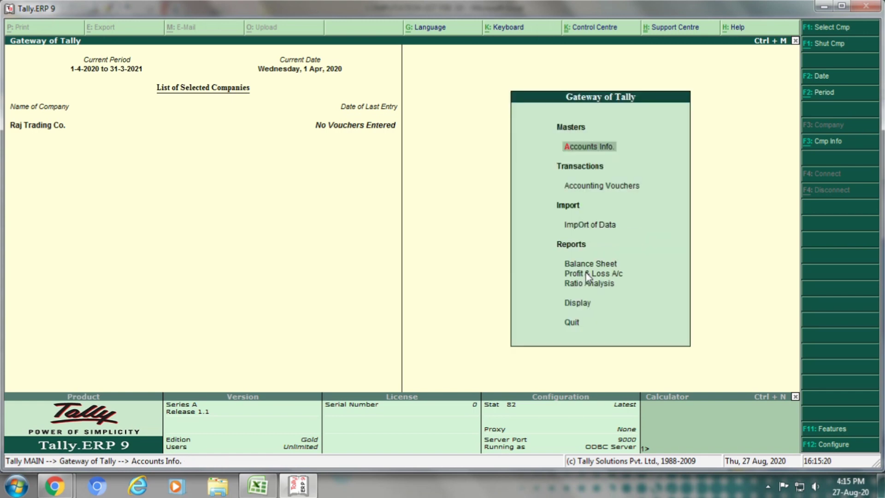
{"action": "left_click", "coordinate": [590, 187]}
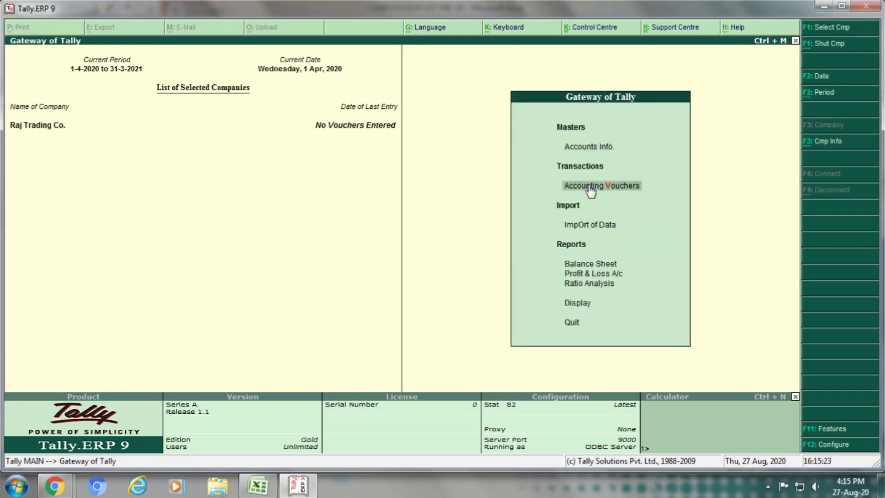
{"action": "key", "text": "alt+Tab"}
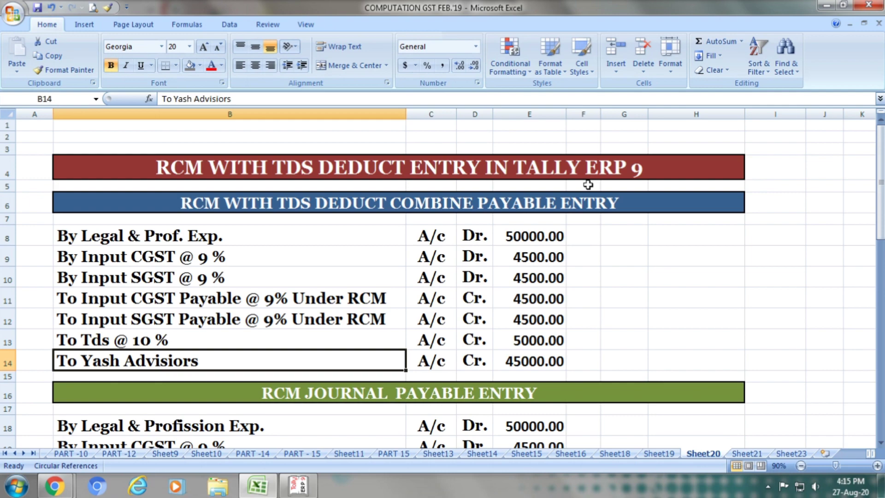
{"action": "key", "text": "alt+Tab"}
{"action": "left_click", "coordinate": [589, 188]}
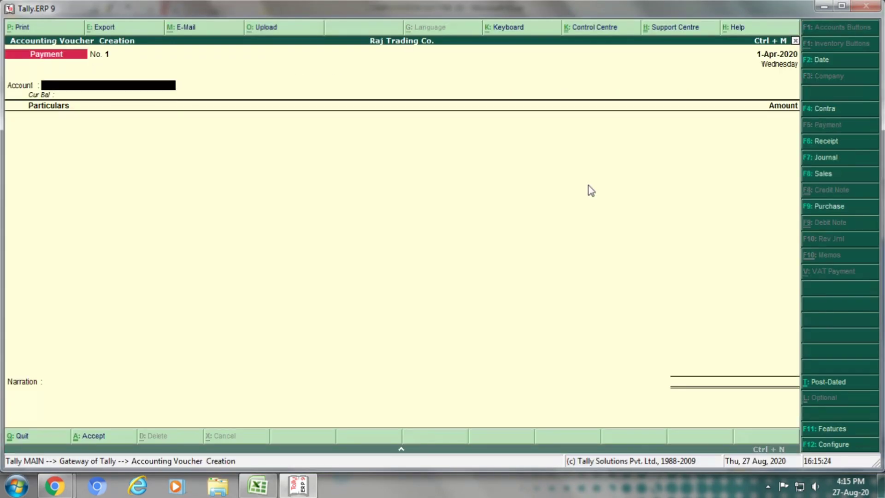
{"action": "left_click", "coordinate": [827, 158]}
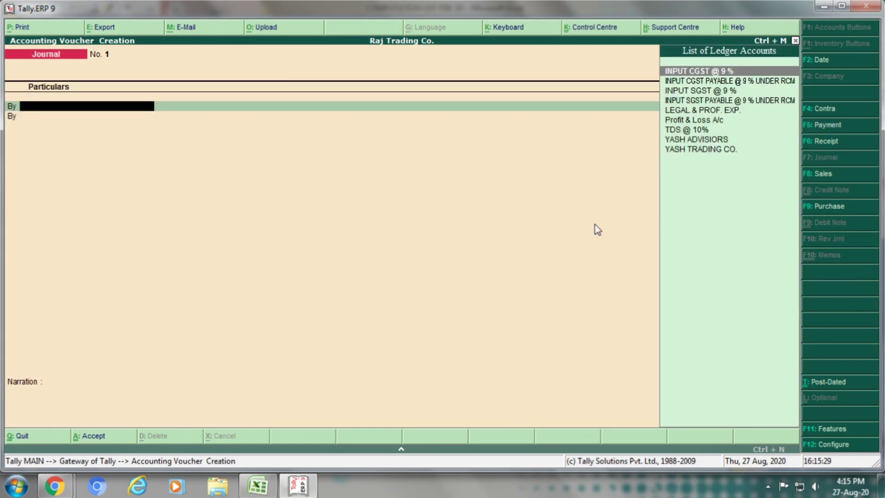
Look up the Legal & Prof. Exp. line in the Excel worksheet, and debit LEGAL & PROF. EXP. with 50,000 in Tally.ERP 9's journal voucher
{"action": "key", "text": "alt+Tab"}
{"action": "left_click", "coordinate": [207, 234]}
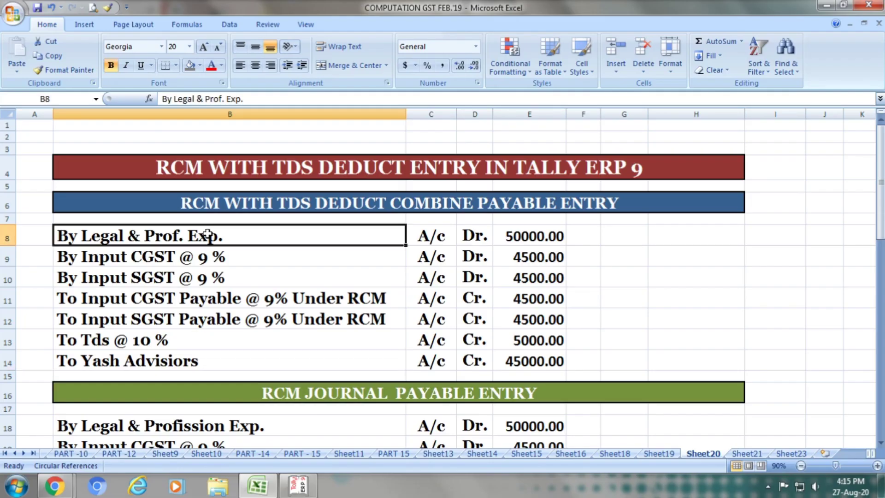
{"action": "left_click", "coordinate": [431, 233]}
{"action": "left_click", "coordinate": [477, 233]}
{"action": "left_click", "coordinate": [534, 235]}
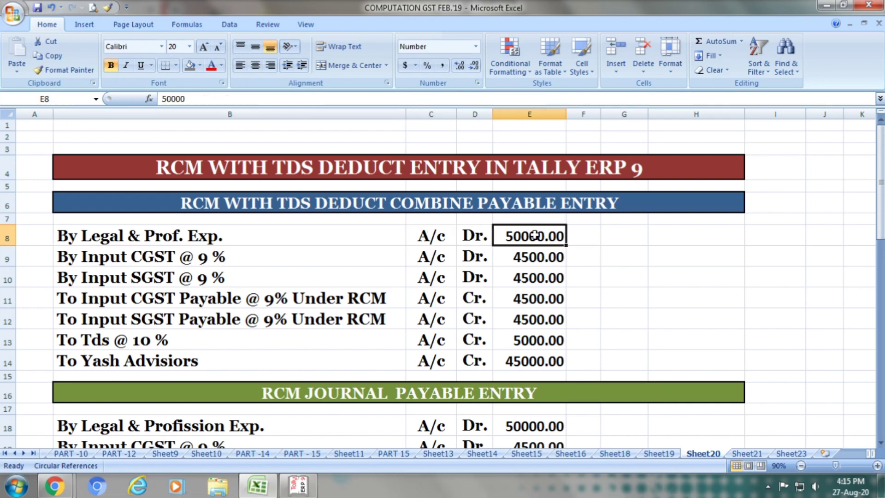
{"action": "key", "text": "alt+Tab"}
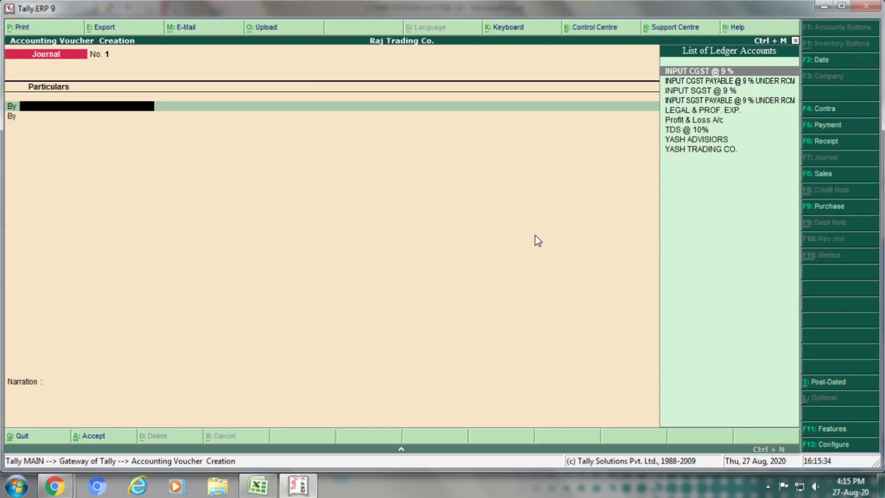
{"action": "type", "text": "Lega"}
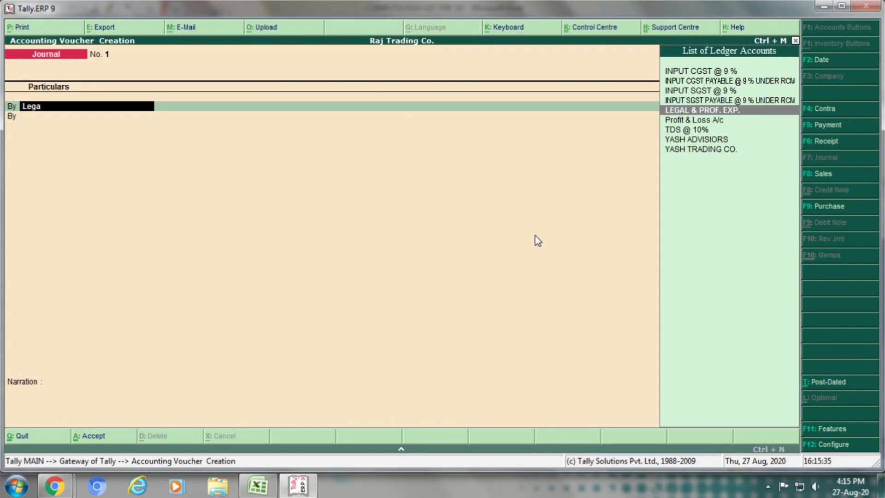
{"action": "key", "text": "Return"}
{"action": "key", "text": "alt+Tab"}
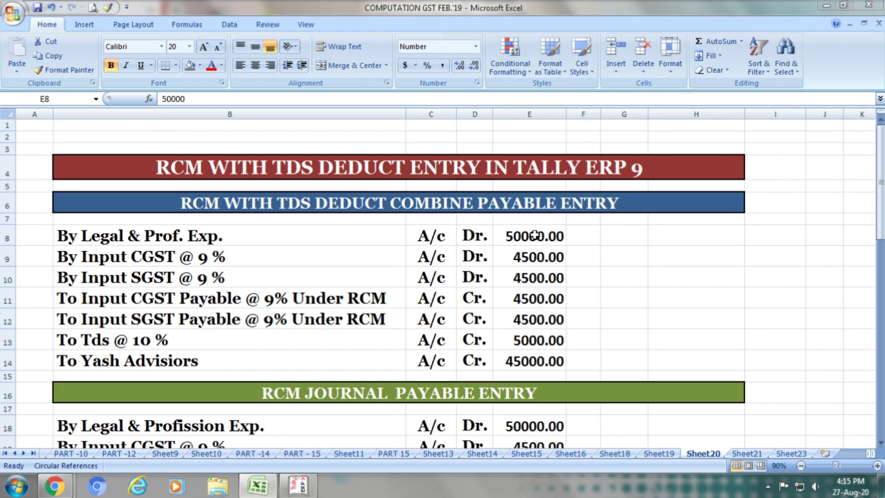
{"action": "key", "text": "alt+Tab"}
{"action": "type", "text": "50,000"}
{"action": "key", "text": "Return"}
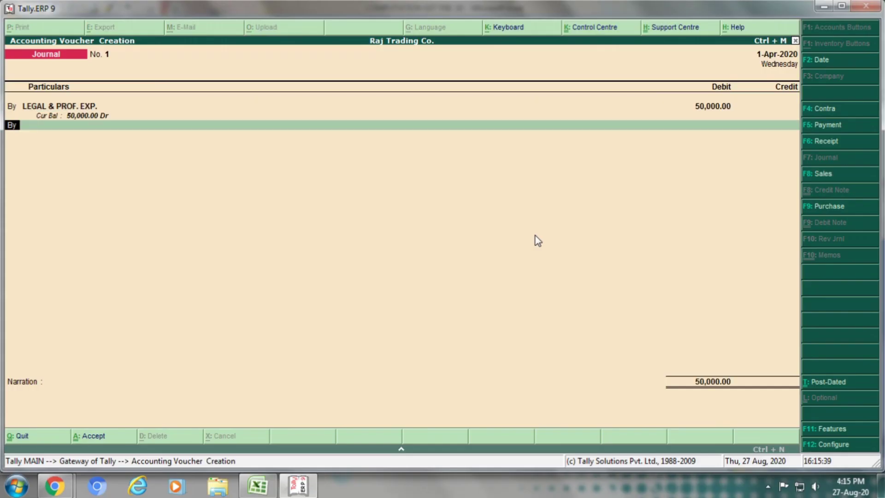
Look up the Input CGST @ 9 % debit line in the Excel worksheet, and debit INPUT CGST @ 9 % with 4,500 in the Tally.ERP 9 journal
{"action": "key", "text": "Return"}
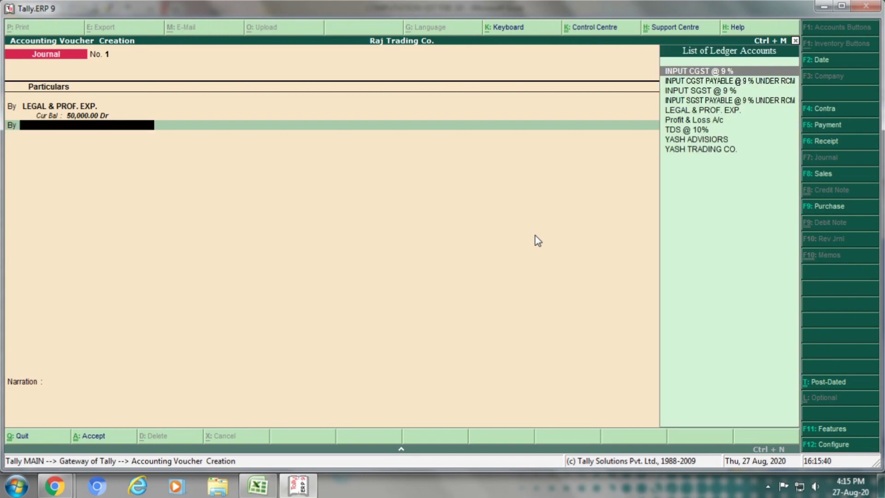
{"action": "key", "text": "alt+Tab"}
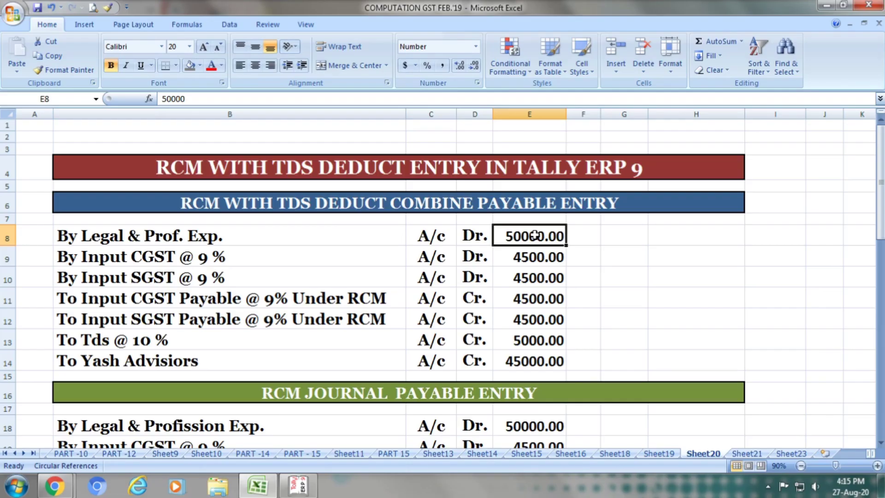
{"action": "left_click", "coordinate": [231, 257]}
{"action": "key", "text": "alt+Tab"}
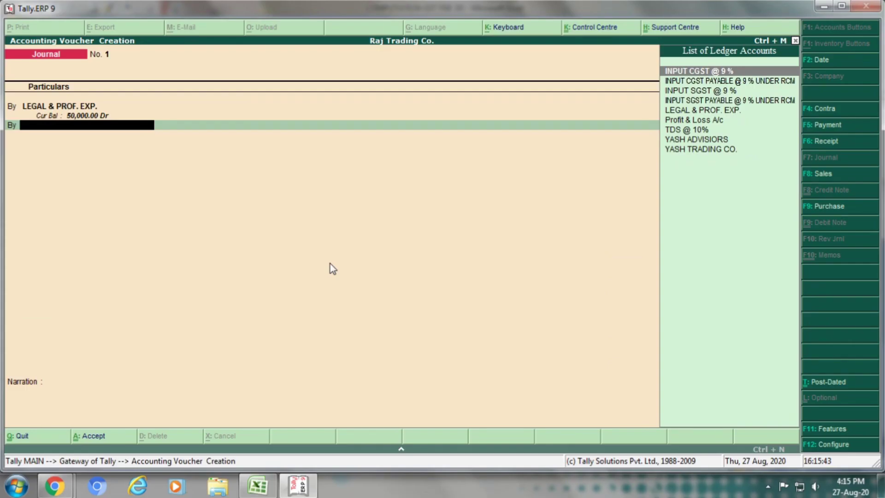
{"action": "type", "text": "Inp"}
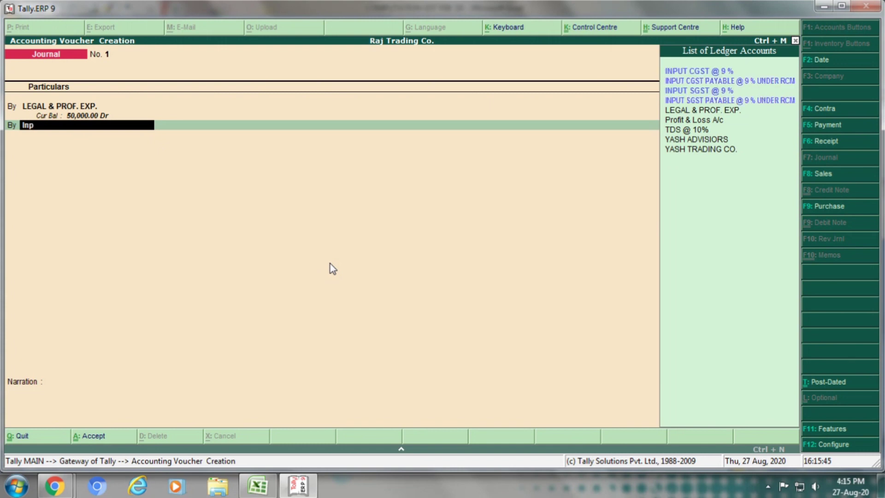
{"action": "key", "text": "Down"}
{"action": "key", "text": "Down"}
{"action": "key", "text": "Down"}
{"action": "key", "text": "Up"}
{"action": "key", "text": "Up"}
{"action": "key", "text": "Return"}
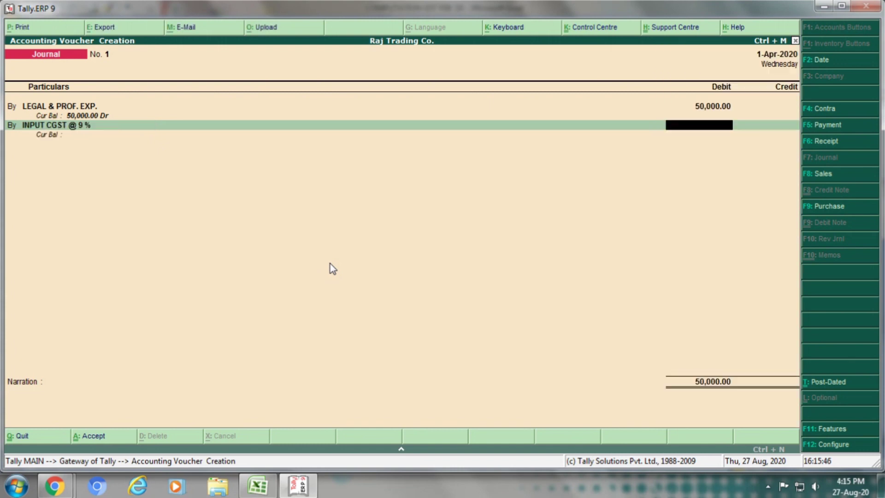
{"action": "key", "text": "alt+Tab"}
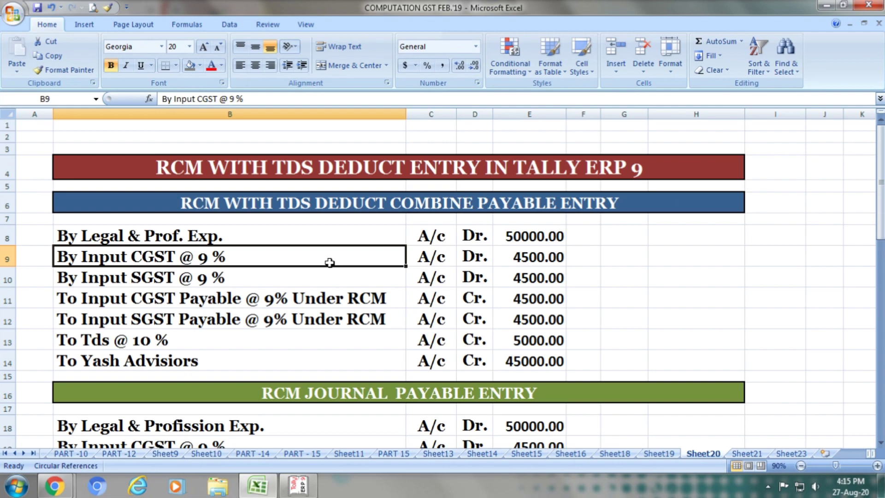
{"action": "key", "text": "Right"}
{"action": "key", "text": "Right"}
{"action": "key", "text": "Right"}
{"action": "key", "text": "alt+Tab"}
{"action": "type", "text": "4"}
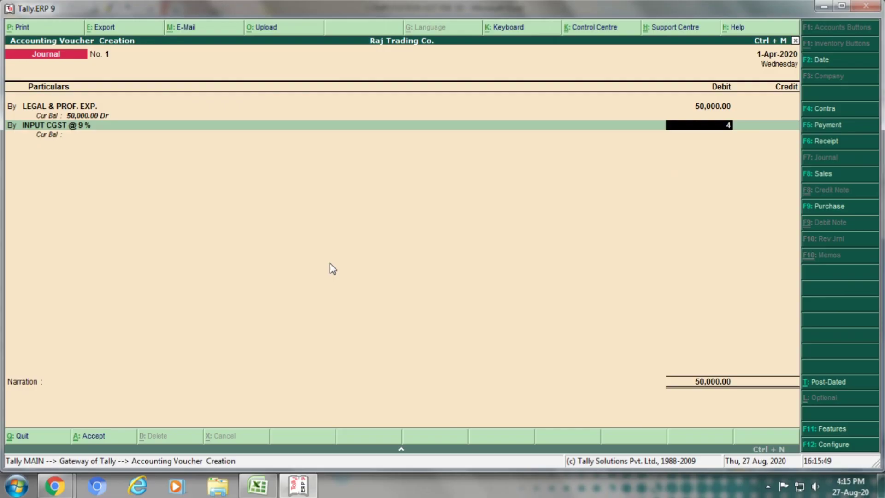
{"action": "type", "text": ",500"}
{"action": "key", "text": "Return"}
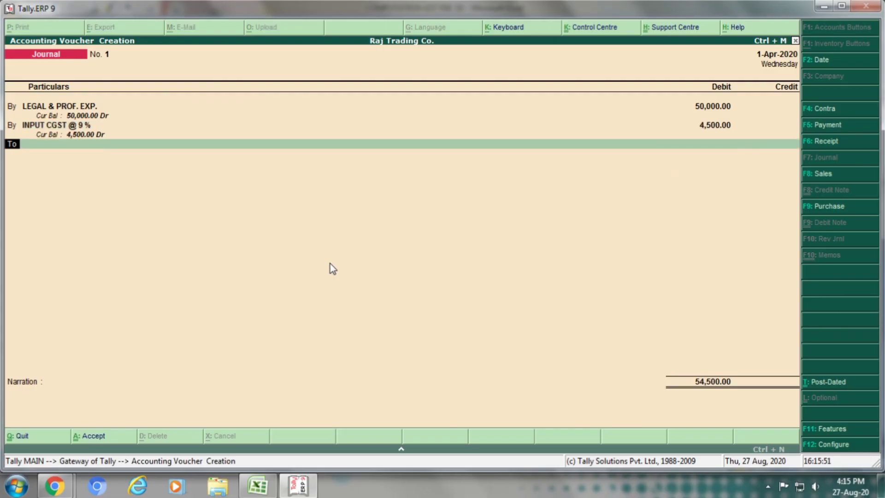
Start another debit line in the Tally.ERP 9 journal voucher, and find the Input SGST @ 9 % line in the Excel worksheet
{"action": "type", "text": "by"}
{"action": "key", "text": "Return"}
{"action": "key", "text": "alt+Tab"}
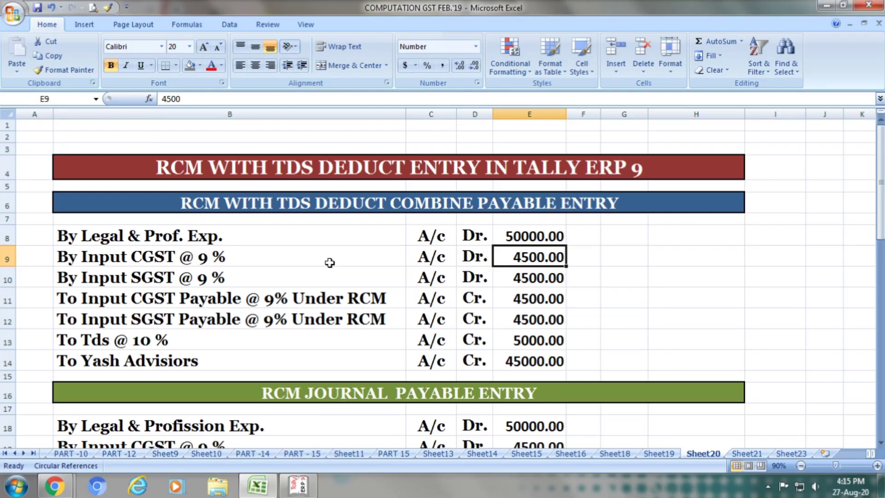
{"action": "left_click", "coordinate": [226, 282]}
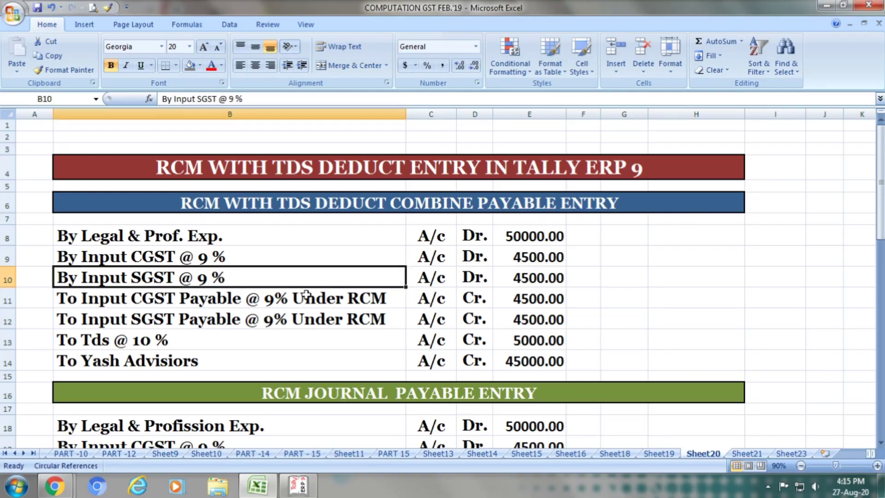
Select INPUT SGST @ 9 % as the ledger for the new debit line in Tally.ERP 9's journal voucher
{"action": "key", "text": "alt+Tab"}
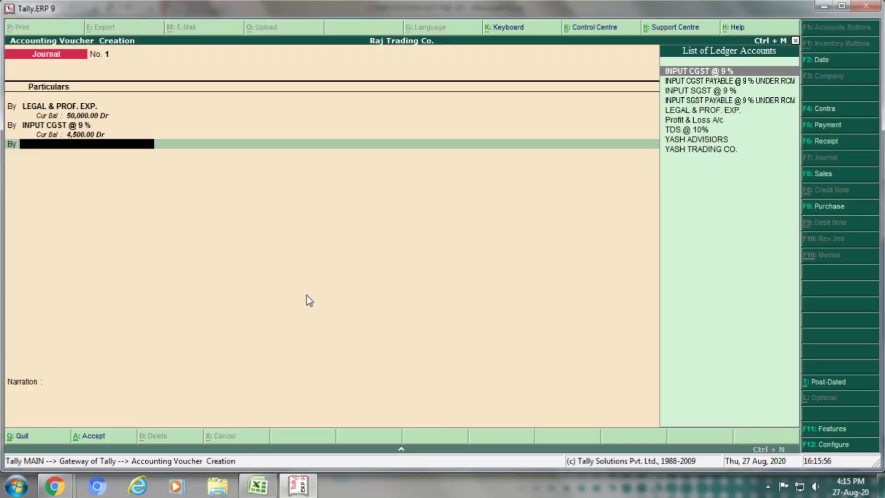
{"action": "type", "text": "T"}
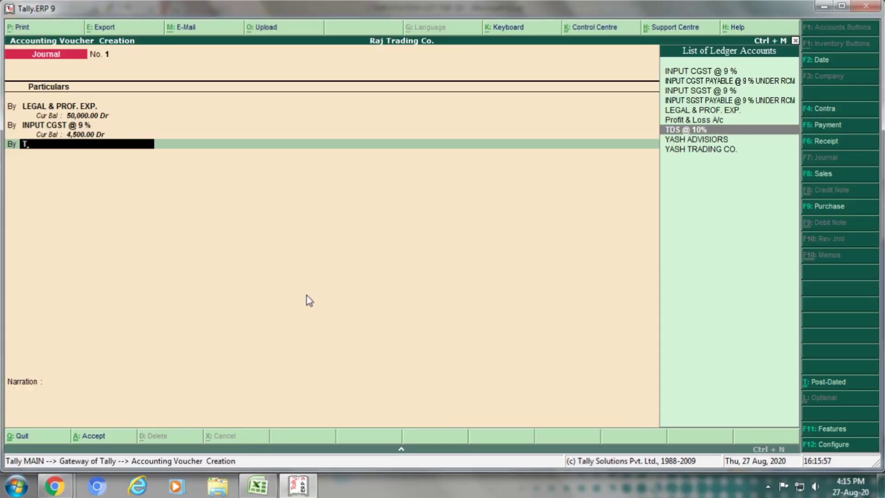
{"action": "key", "text": "BackSpace"}
{"action": "type", "text": "In"}
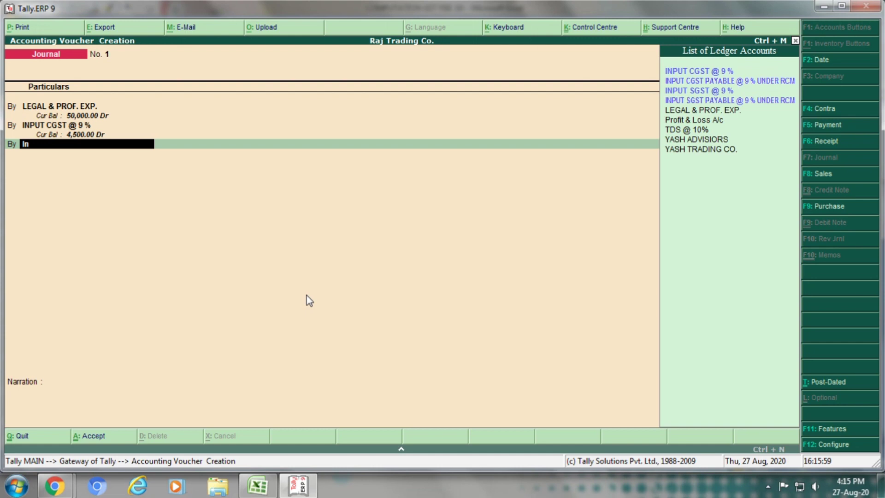
{"action": "type", "text": "p"}
{"action": "key", "text": "Down"}
{"action": "key", "text": "Down"}
{"action": "key", "text": "Down"}
{"action": "key", "text": "Down"}
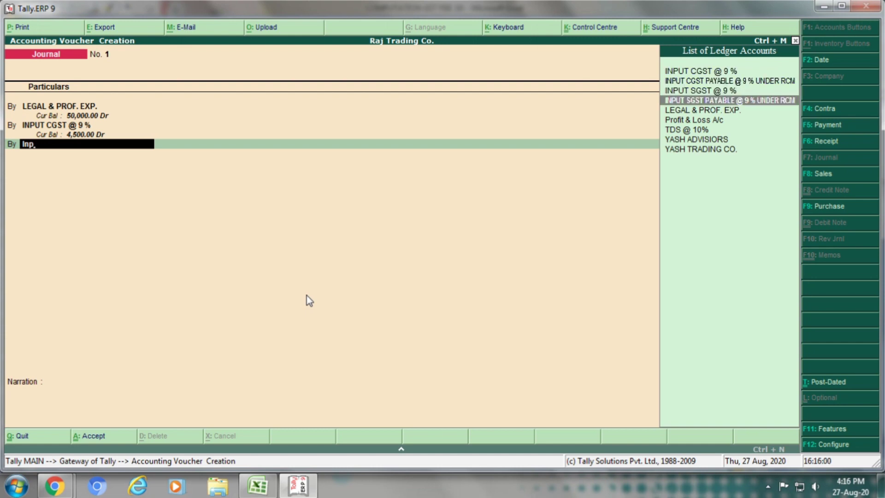
{"action": "key", "text": "Up"}
{"action": "key", "text": "Return"}
Check the Input SGST @ 9 % amount in the Excel worksheet, and enter its debit of 4,500 in Tally.ERP 9
{"action": "type", "text": "45"}
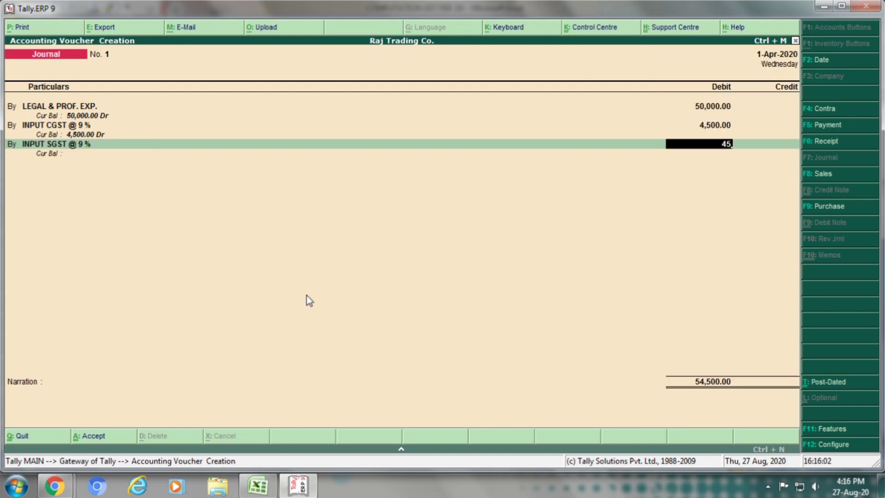
{"action": "key", "text": "alt+Tab"}
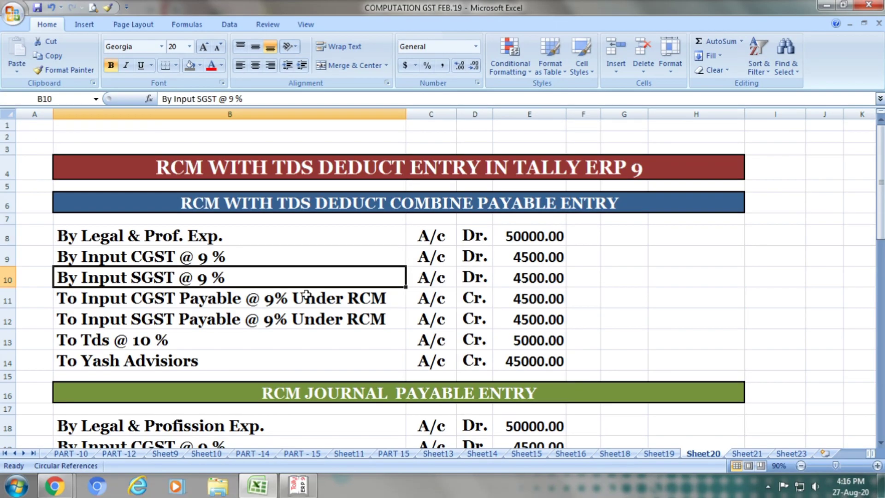
{"action": "key", "text": "Right"}
{"action": "key", "text": "Right"}
{"action": "key", "text": "Right"}
{"action": "key", "text": "alt+Tab"}
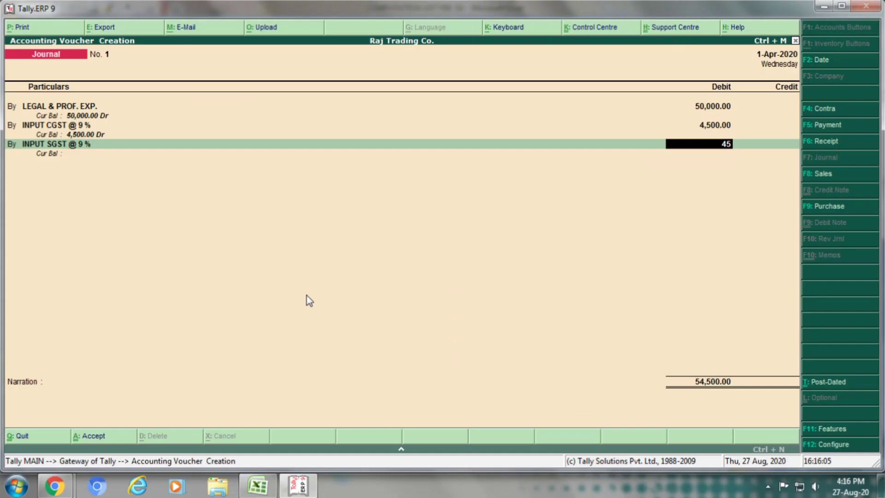
{"action": "type", "text": "00"}
{"action": "key", "text": "Return"}
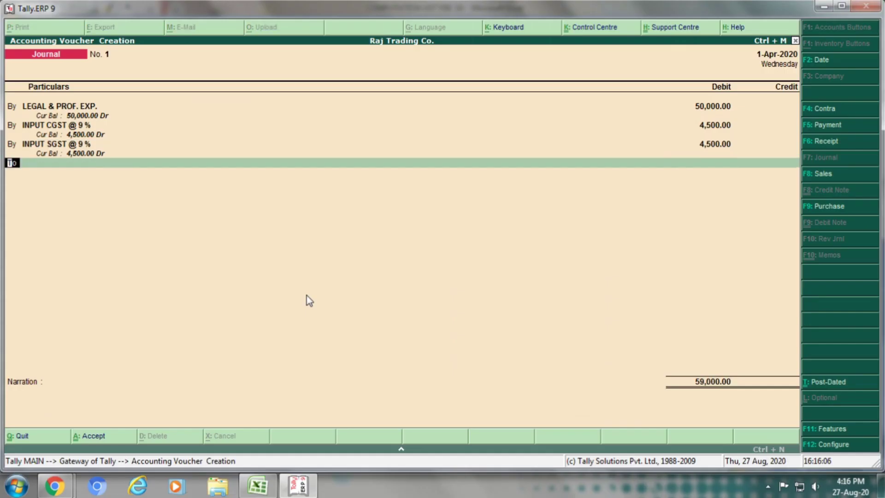
Look up the Input CGST Payable line in the Excel worksheet, and select INPUT CGST PAYABLE @ 9 % UNDER RCM as the credit ledger in Tally.ERP 9
{"action": "key", "text": "alt+Tab"}
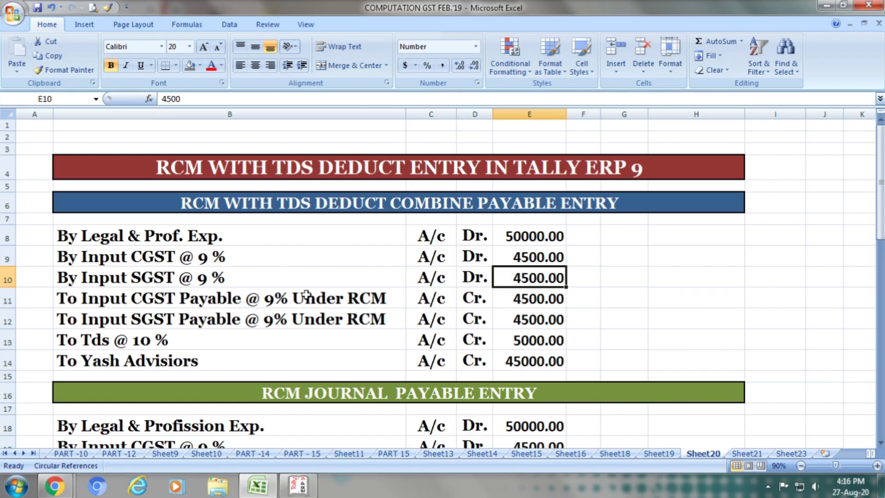
{"action": "key", "text": "alt+Tab"}
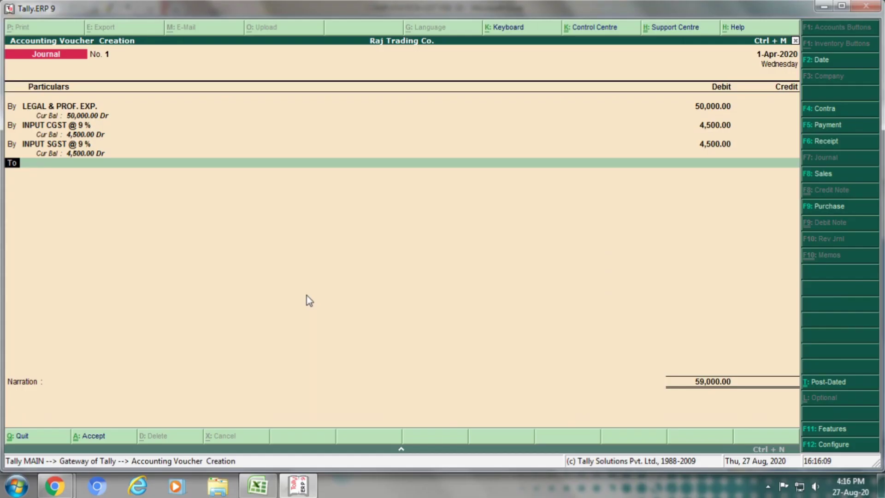
{"action": "key", "text": "Return"}
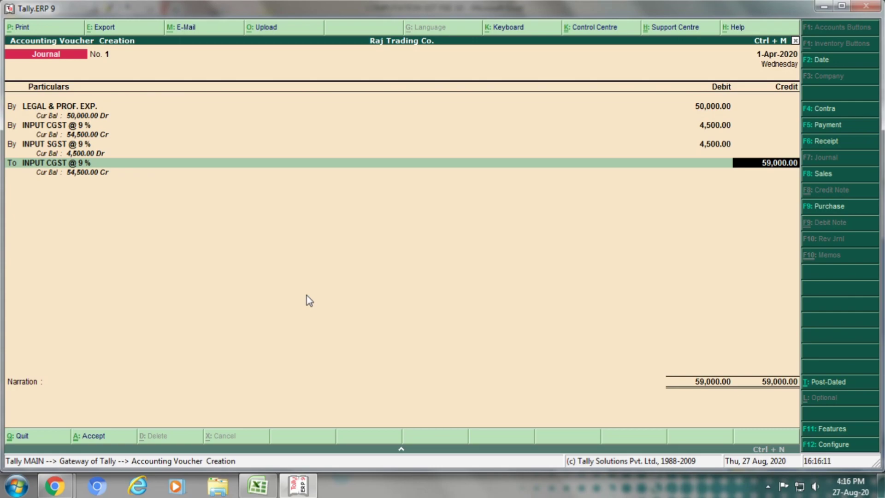
{"action": "key", "text": "alt+Tab"}
{"action": "left_click", "coordinate": [225, 302]}
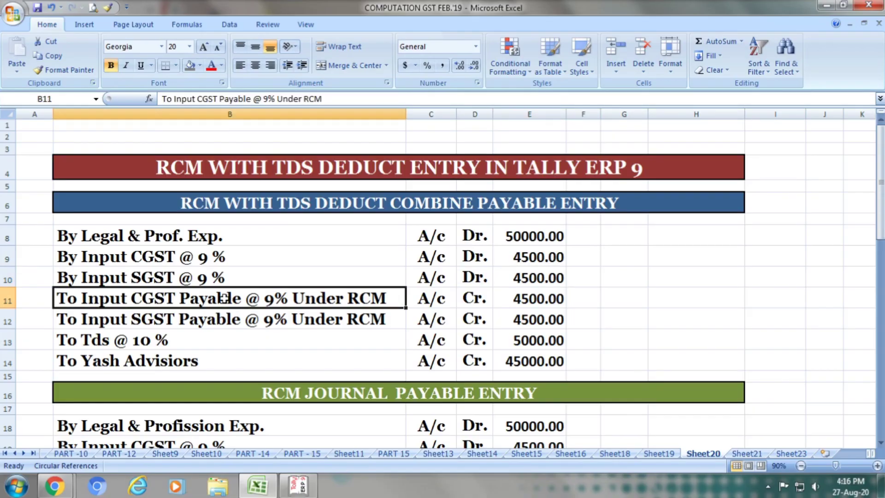
{"action": "key", "text": "alt+Tab"}
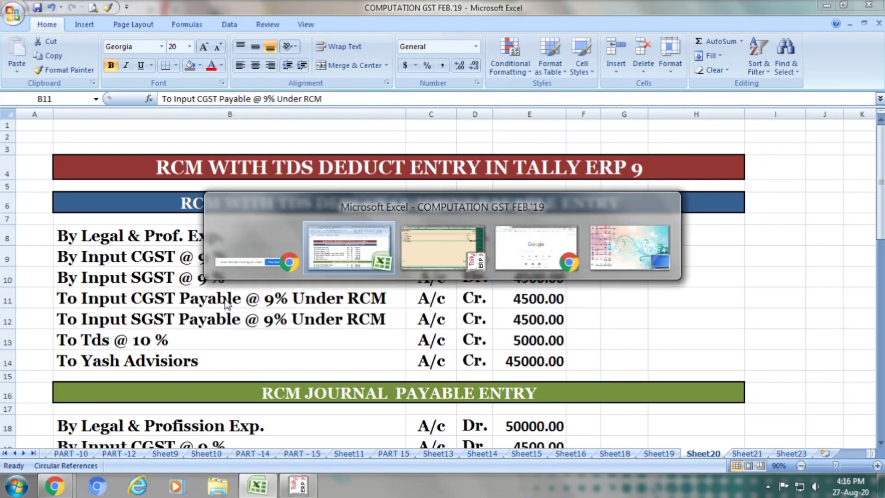
{"action": "key", "text": "alt+Tab"}
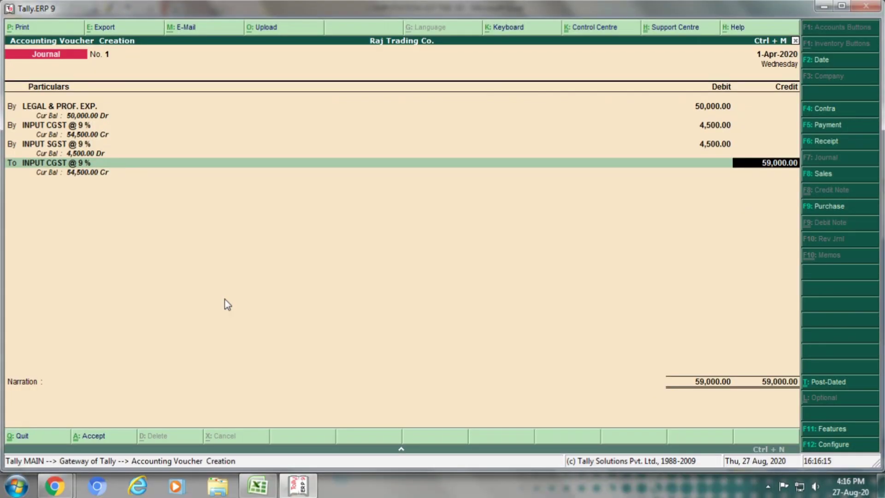
{"action": "key", "text": "BackSpace"}
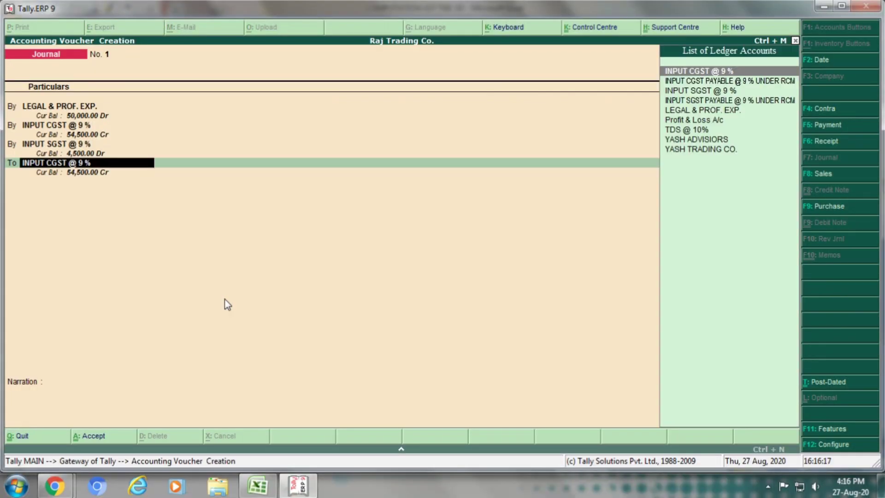
{"action": "key", "text": "Down"}
{"action": "key", "text": "Return"}
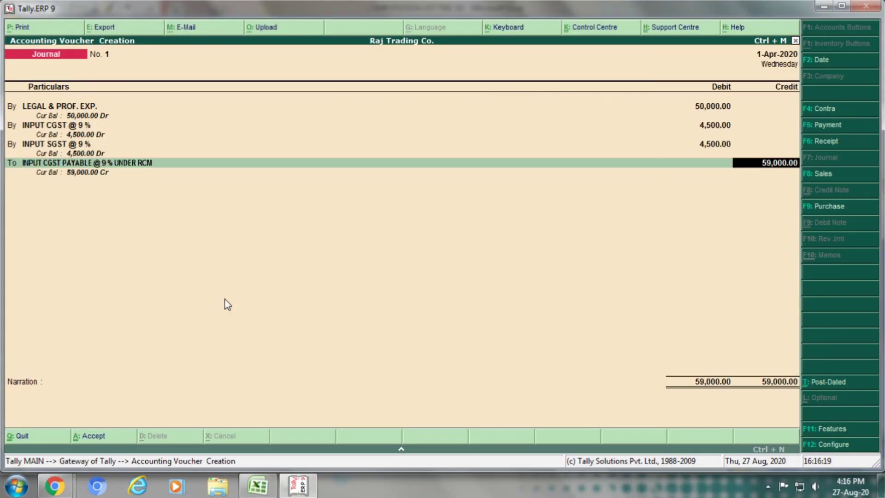
Check the Input CGST Payable amount in the Excel worksheet, and enter its credit of 4,500 in Tally.ERP 9's journal voucher
{"action": "key", "text": "alt+Tab"}
{"action": "key", "text": "Right"}
{"action": "key", "text": "Right"}
{"action": "key", "text": "Right"}
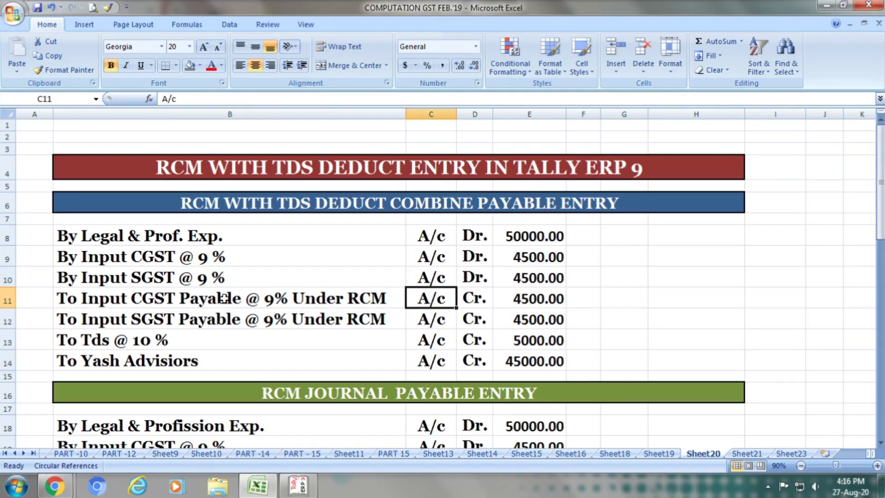
{"action": "key", "text": "alt+Tab"}
{"action": "type", "text": "4,500"}
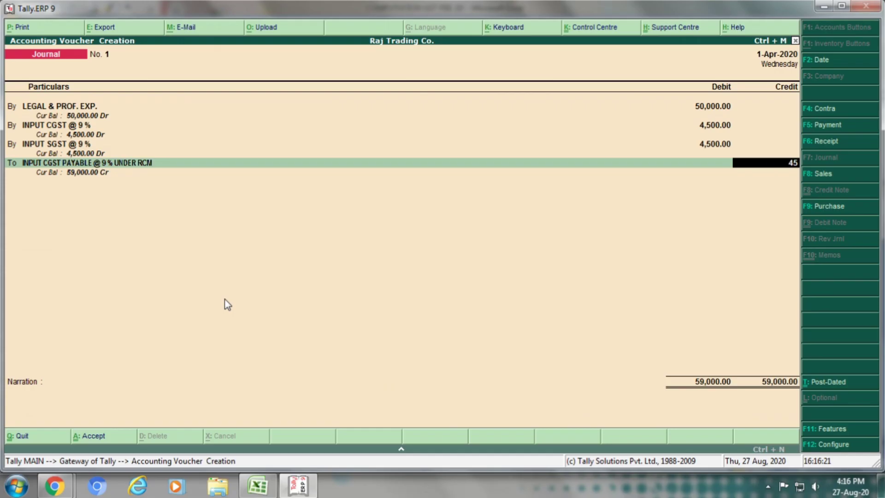
{"action": "key", "text": "Return"}
Credit INPUT SGST PAYABLE @ 9 % UNDER RCM with 4,500 on the next line of the journal voucher
{"action": "key", "text": "Return"}
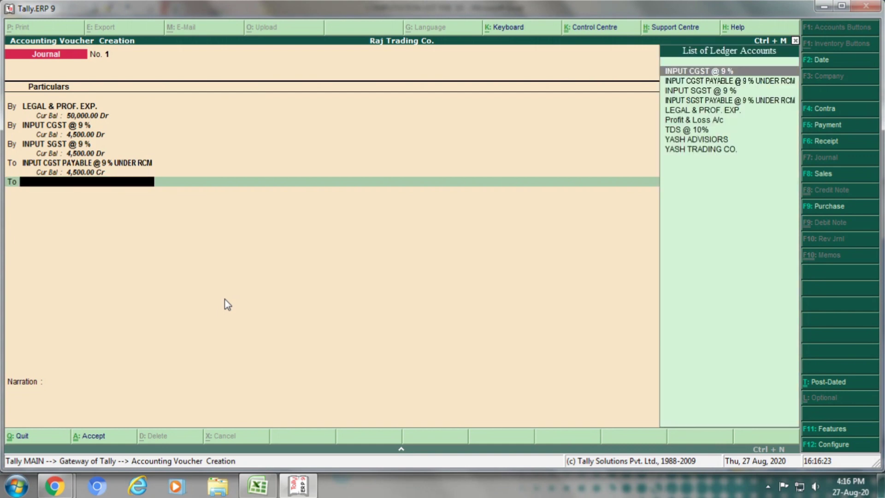
{"action": "type", "text": "Inpu"}
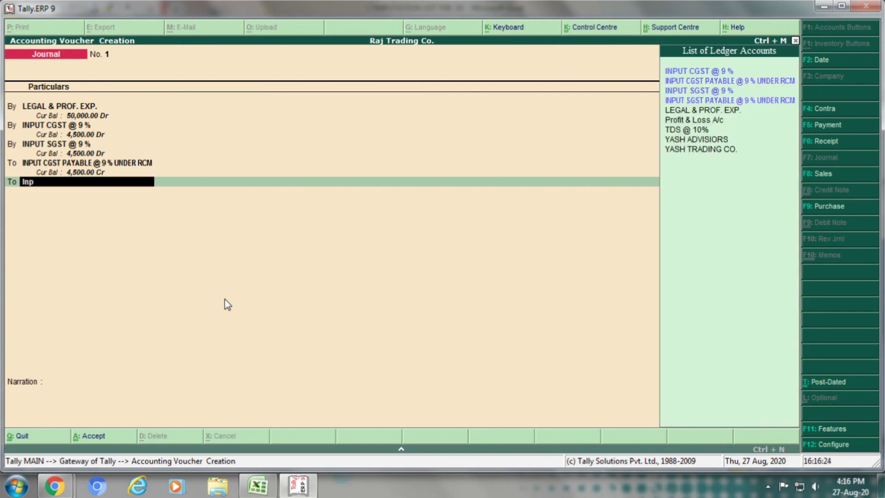
{"action": "key", "text": "Down"}
{"action": "key", "text": "Down"}
{"action": "key", "text": "Down"}
{"action": "key", "text": "Return"}
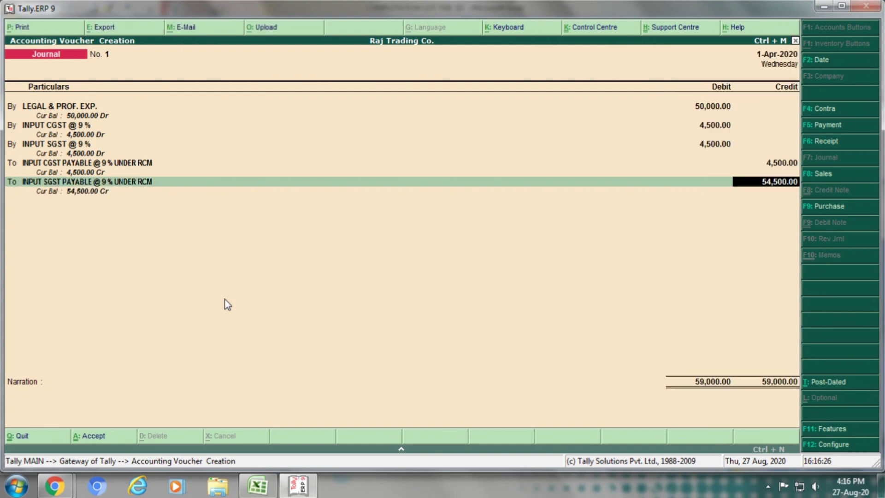
{"action": "type", "text": "4500"}
{"action": "key", "text": "Return"}
Check the Input SGST Payable @ 9% Under RCM credit line and its amount in the Excel worksheet
{"action": "key", "text": "alt+Tab"}
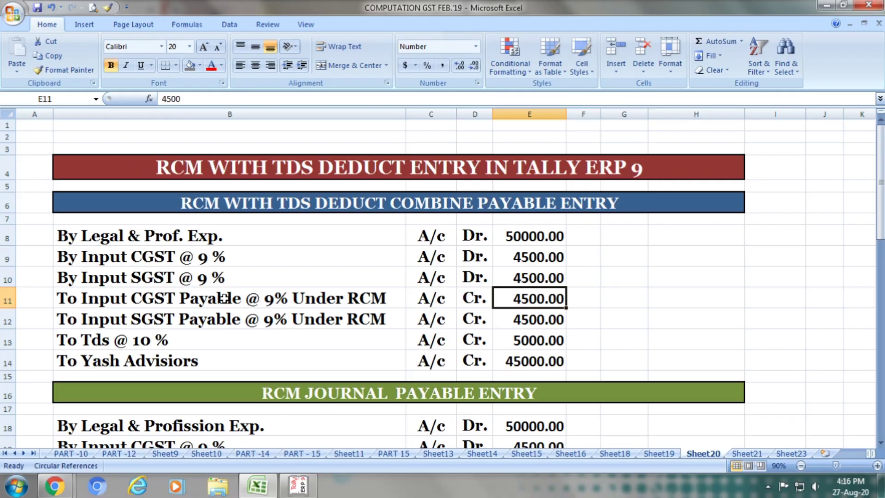
{"action": "left_click", "coordinate": [275, 321]}
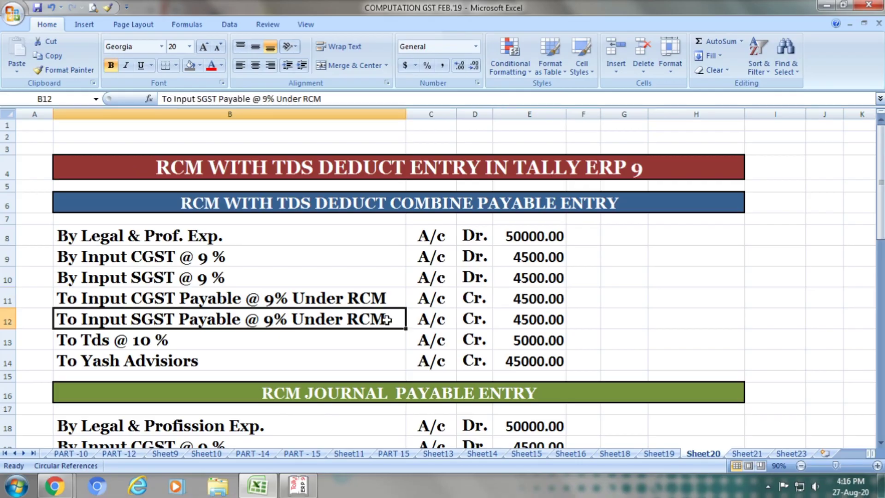
{"action": "left_click", "coordinate": [449, 317]}
{"action": "left_click", "coordinate": [477, 317]}
{"action": "left_click", "coordinate": [529, 317]}
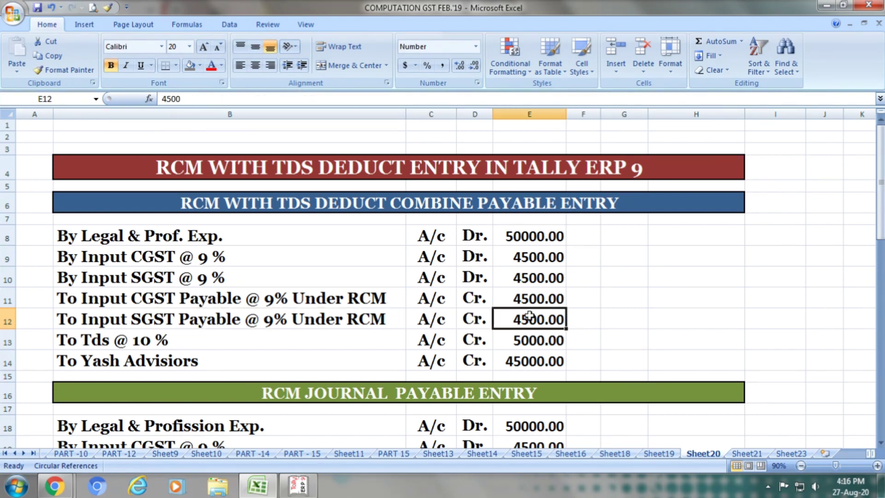
Look up the Tds @ 10 % line in the Excel worksheet, and credit TDS @ 10% with 5,000 in Tally.ERP 9's journal voucher
{"action": "left_click", "coordinate": [298, 341]}
{"action": "key", "text": "alt+Tab"}
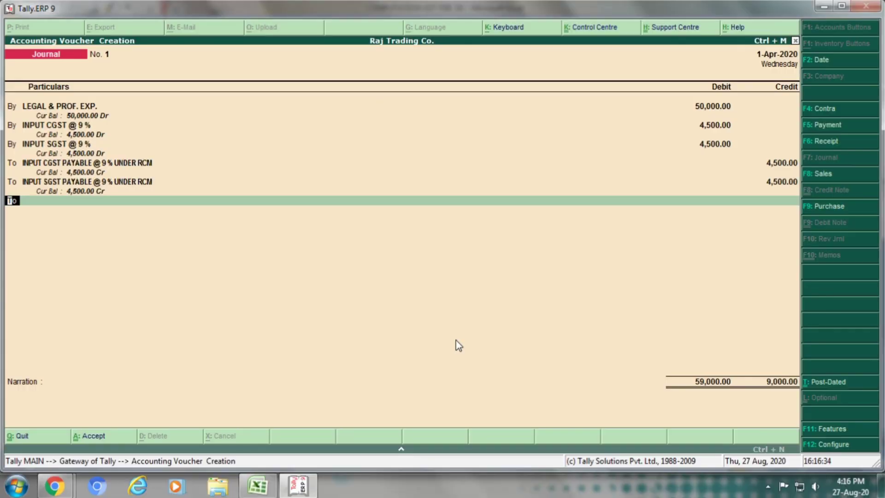
{"action": "type", "text": "tds"}
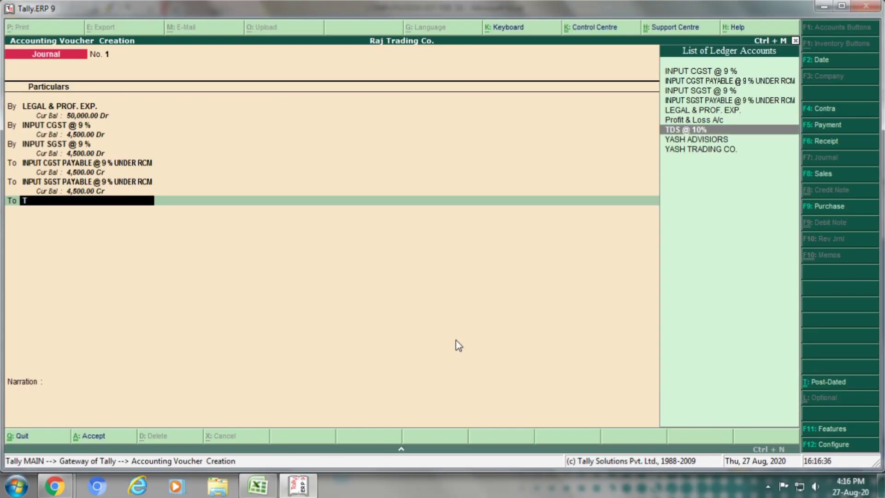
{"action": "key", "text": "Return"}
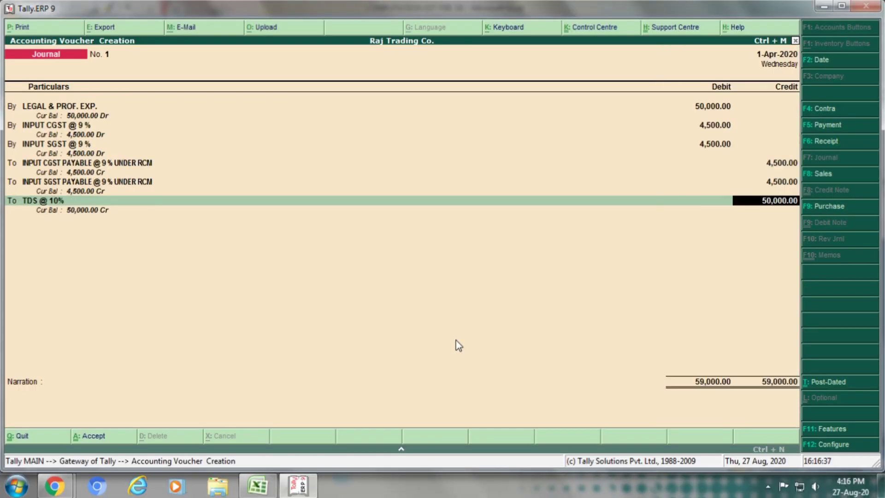
{"action": "type", "text": "5000"}
{"action": "key", "text": "Return"}
Review the Tds @ 10 % and Yash Advisiors credit lines and their amounts in the Excel worksheet
{"action": "key", "text": "alt+Tab"}
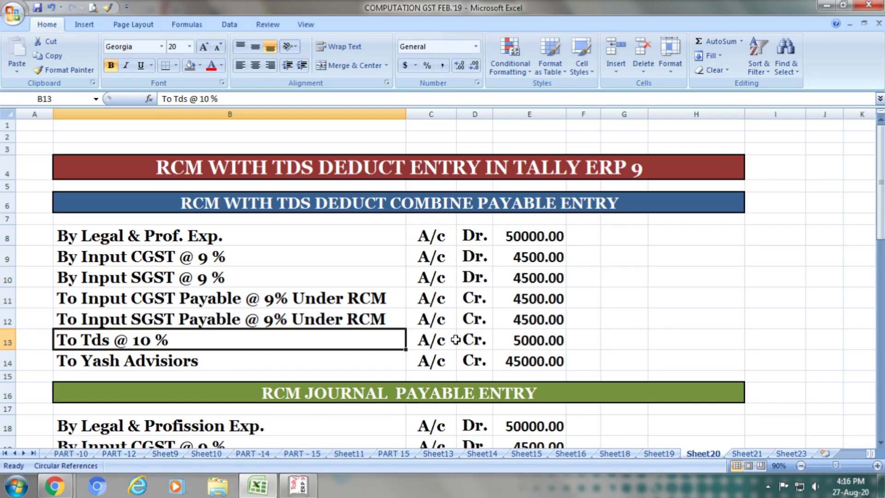
{"action": "left_click", "coordinate": [442, 341]}
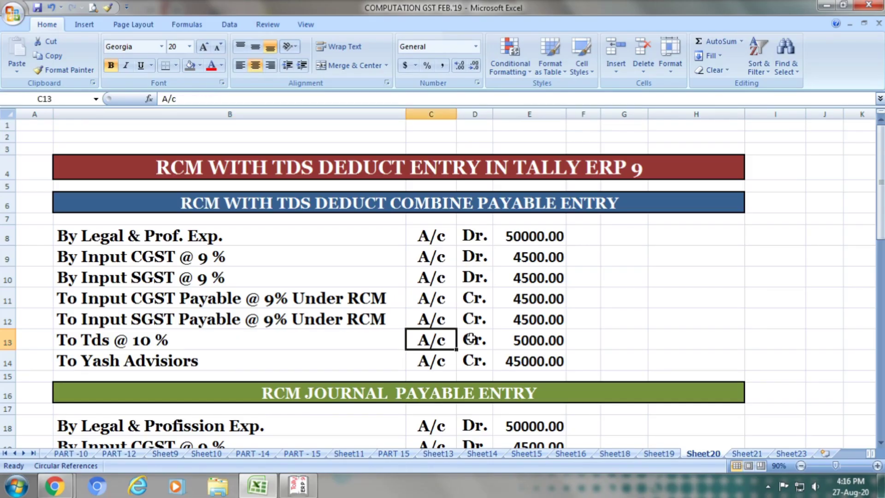
{"action": "left_click", "coordinate": [470, 338]}
{"action": "left_click", "coordinate": [503, 339]}
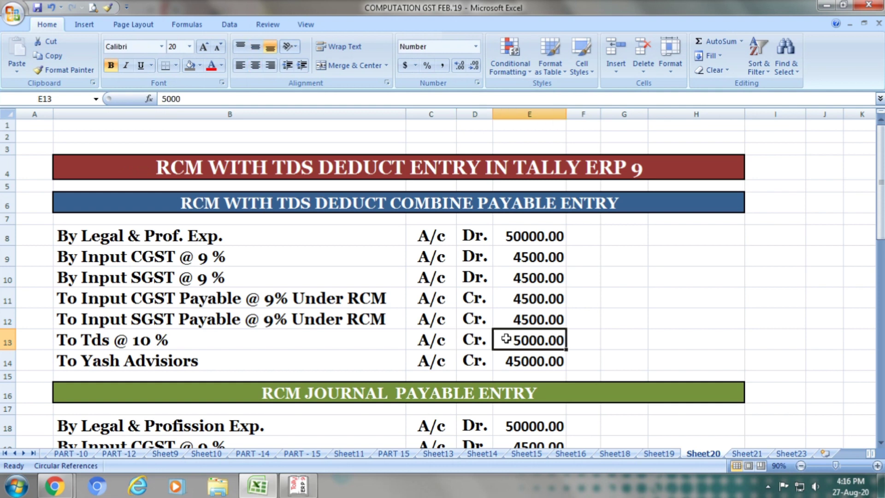
{"action": "left_click", "coordinate": [332, 356]}
{"action": "left_click", "coordinate": [432, 355]}
{"action": "left_click", "coordinate": [472, 354]}
{"action": "left_click", "coordinate": [527, 353]}
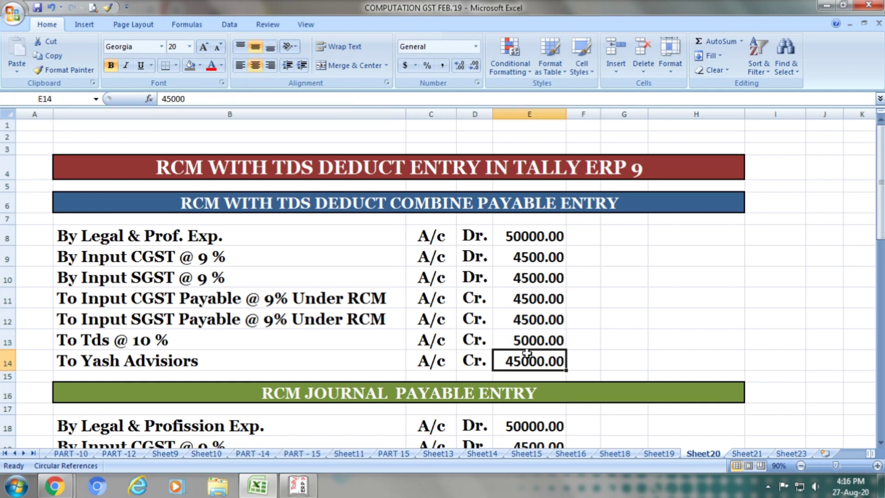
Credit YASH ADVISIORS with 45,000 in Tally.ERP 9's journal voucher, allocating the full amount On Account in the bill-wise details
{"action": "key", "text": "alt+Tab"}
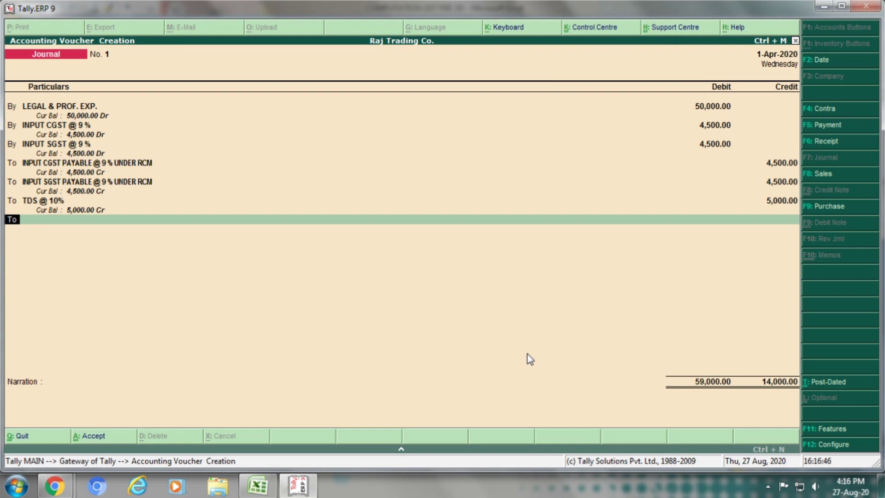
{"action": "key", "text": "Return"}
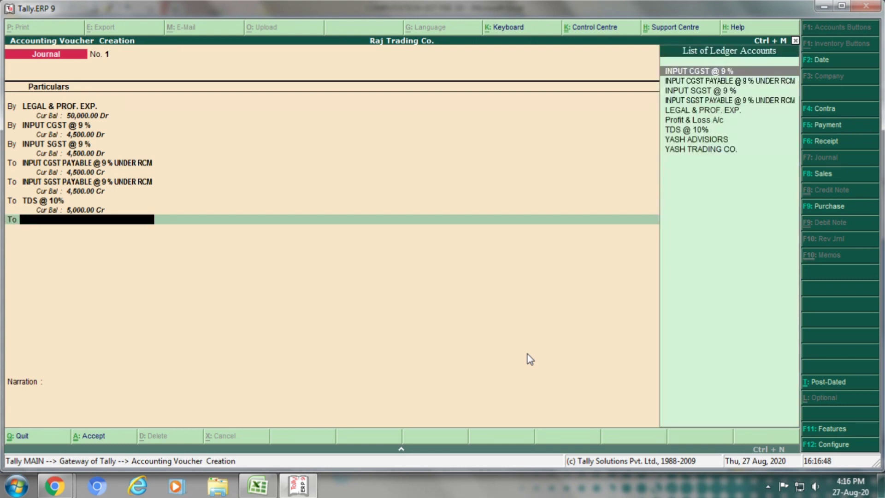
{"action": "type", "text": "Yash"}
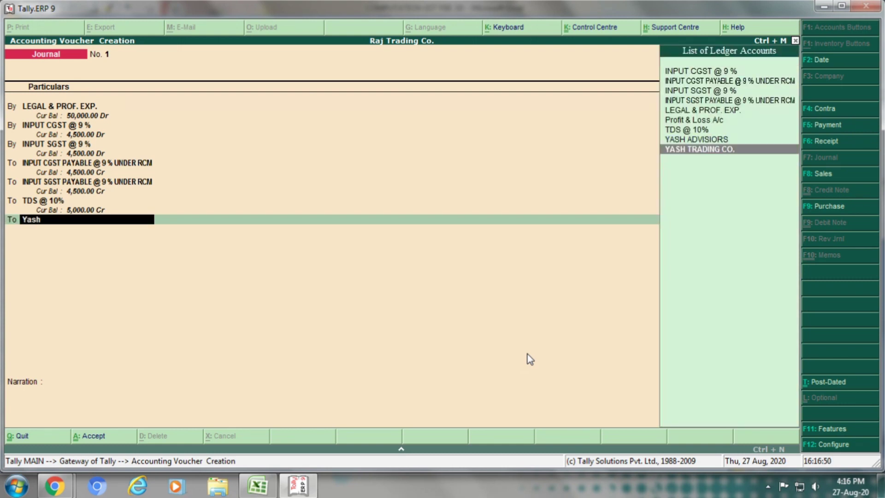
{"action": "key", "text": "Return"}
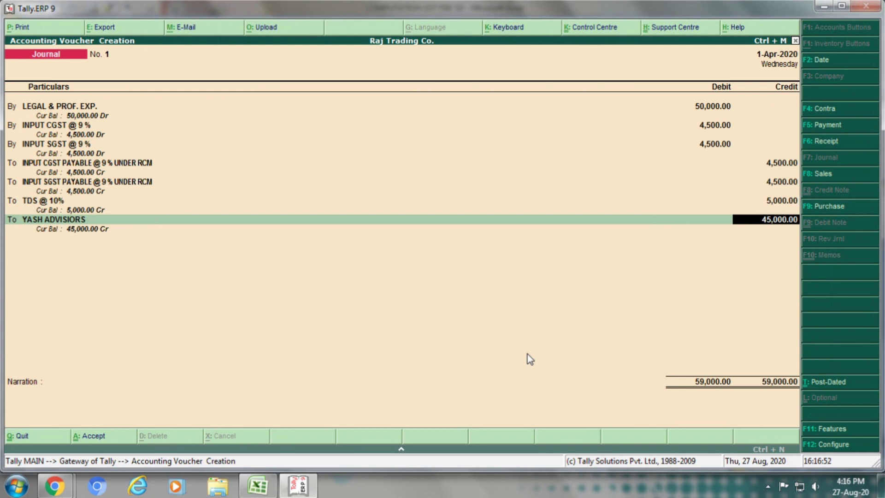
{"action": "key", "text": "Return"}
{"action": "key", "text": "Return"}
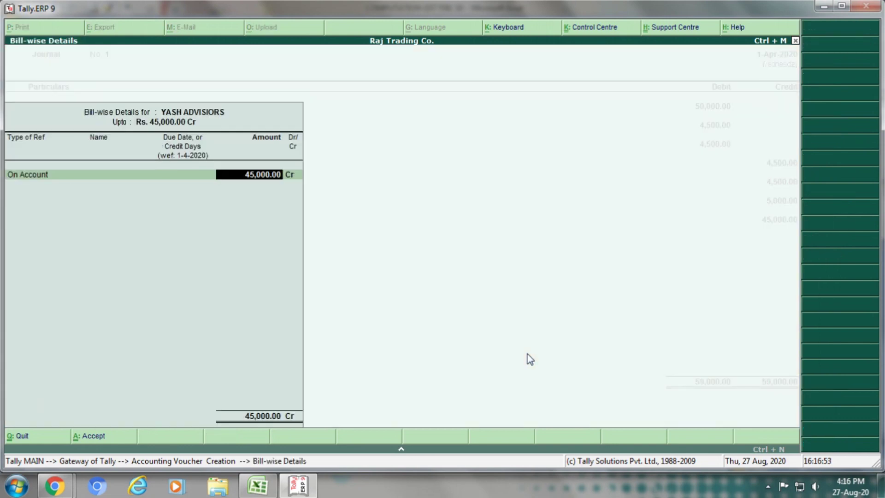
{"action": "key", "text": "Return"}
{"action": "key", "text": "Return"}
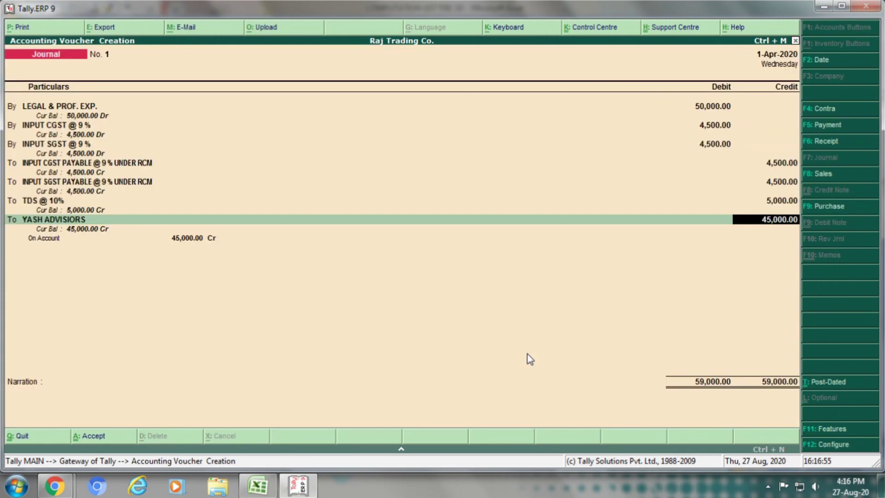
Turn off bill-by-bill balances for the YASH ADVISIORS ledger and save the ledger
{"action": "key", "text": "ctrl+Return"}
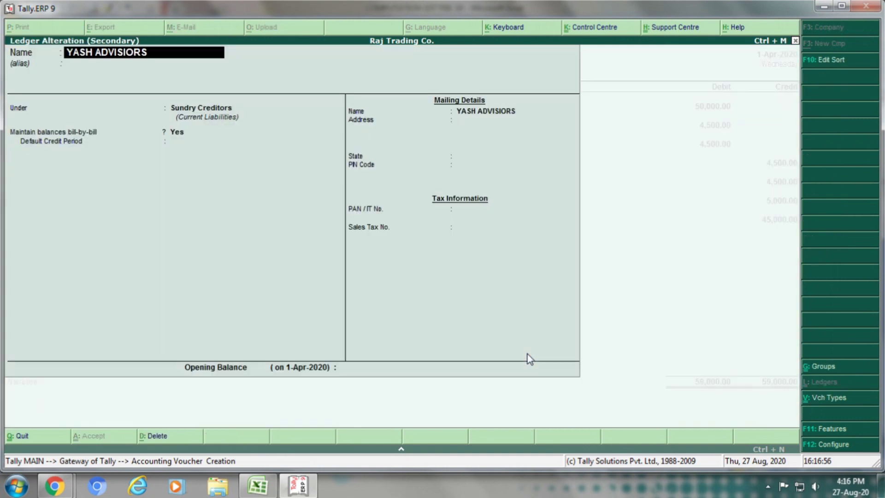
{"action": "key", "text": "Return"}
{"action": "key", "text": "Return"}
{"action": "key", "text": "Return"}
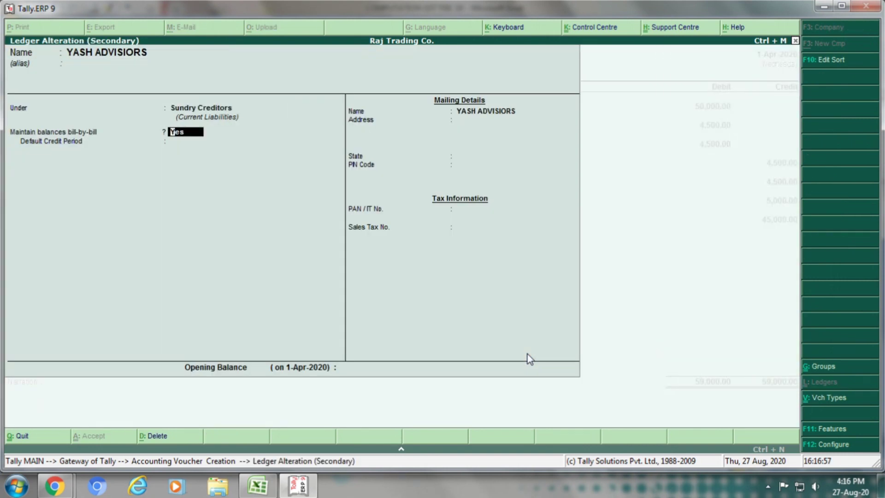
{"action": "key", "text": "n"}
{"action": "key", "text": "ctrl+a"}
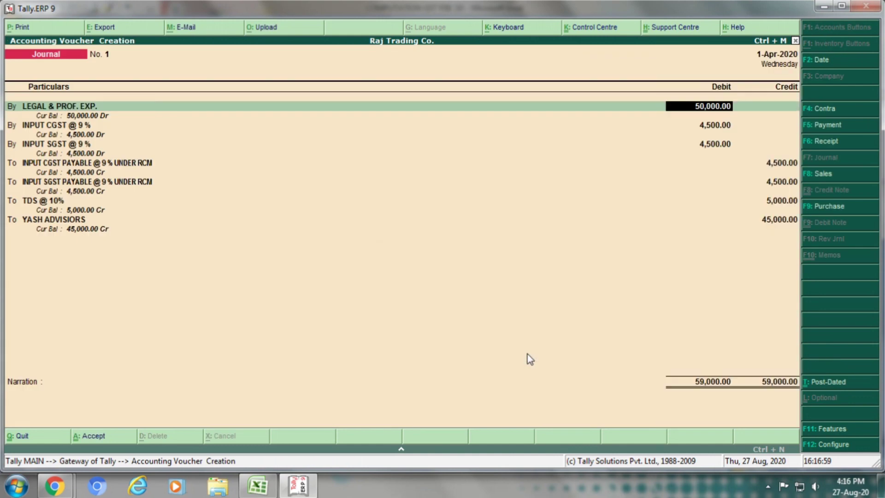
Examine the journal voucher's ledger lines and amounts one by one, down to the narration
{"action": "key", "text": "Return"}
{"action": "key", "text": "Return"}
{"action": "key", "text": "Return"}
{"action": "key", "text": "Return"}
{"action": "key", "text": "Return"}
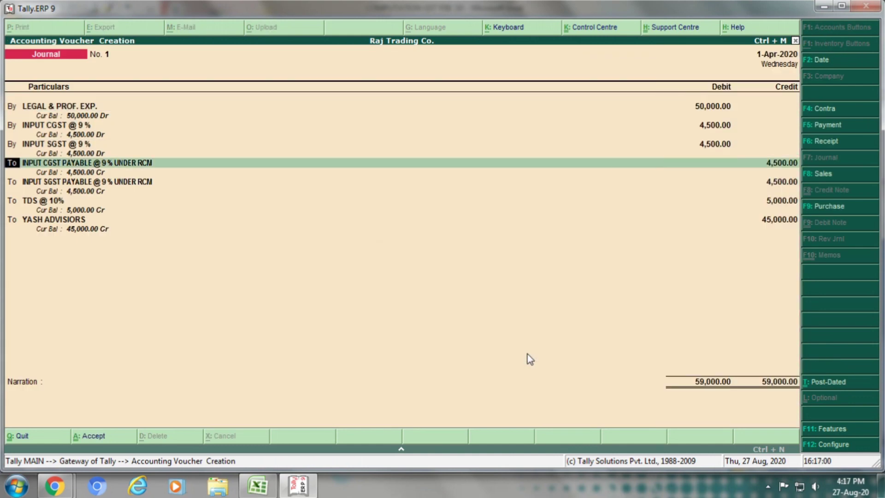
{"action": "key", "text": "Return"}
{"action": "key", "text": "Return"}
{"action": "key", "text": "Return"}
{"action": "key", "text": "Return"}
{"action": "key", "text": "Return"}
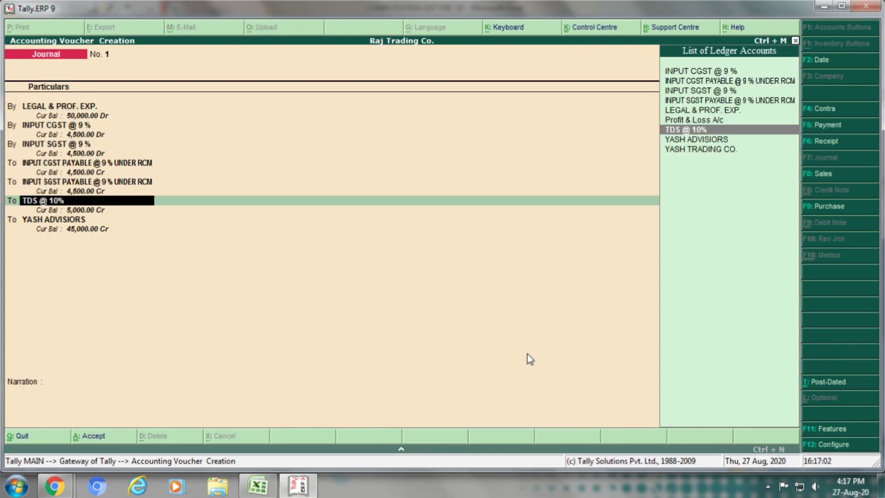
{"action": "key", "text": "Return"}
{"action": "key", "text": "Return"}
{"action": "key", "text": "Return"}
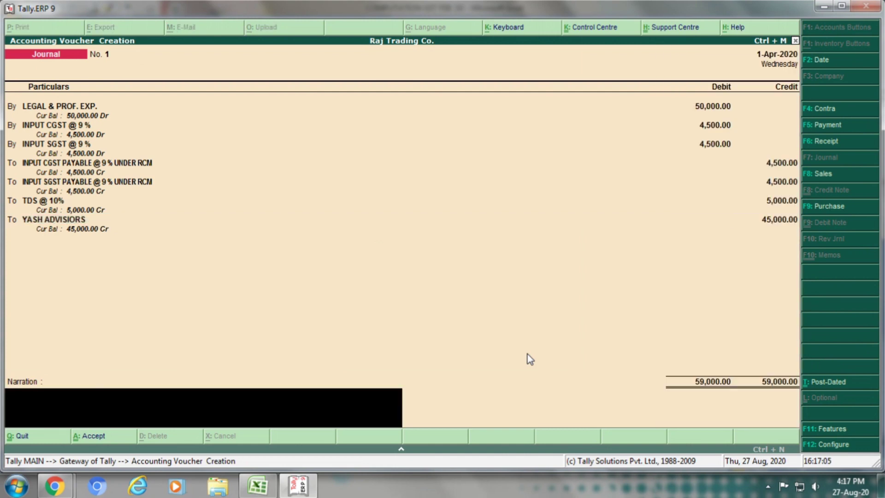
Review which group the LEGAL & PROF. EXP. ledger of the first debit line belongs to, and return to the voucher
{"action": "key", "text": "Up"}
{"action": "key", "text": "Up"}
{"action": "key", "text": "Up"}
{"action": "key", "text": "Up"}
{"action": "key", "text": "Up"}
{"action": "key", "text": "Up"}
{"action": "key", "text": "Up"}
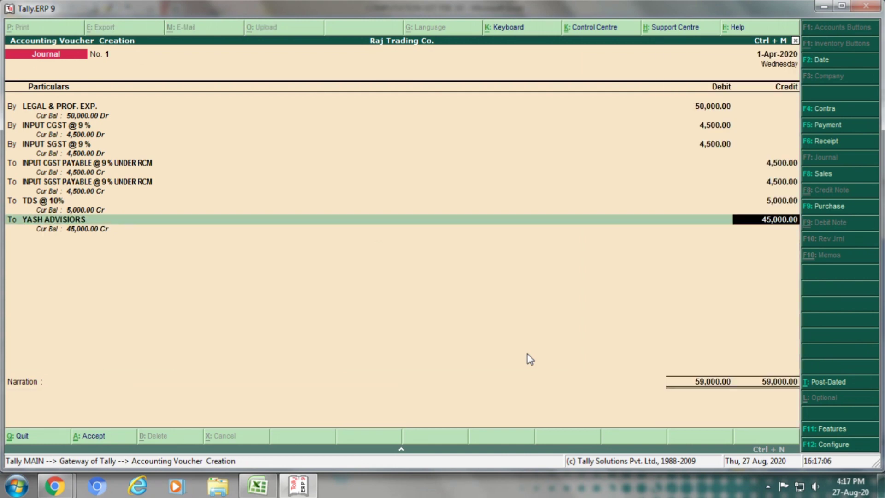
{"action": "key", "text": "Up"}
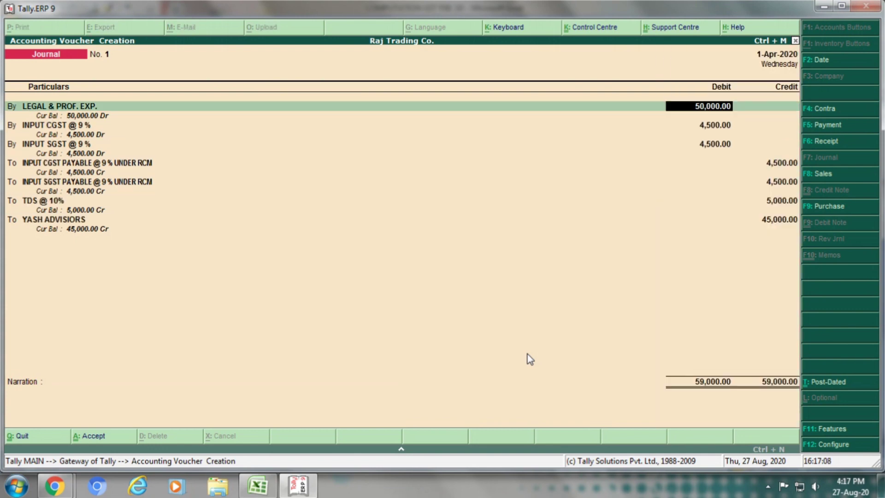
{"action": "key", "text": "Up"}
{"action": "key", "text": "ctrl+Return"}
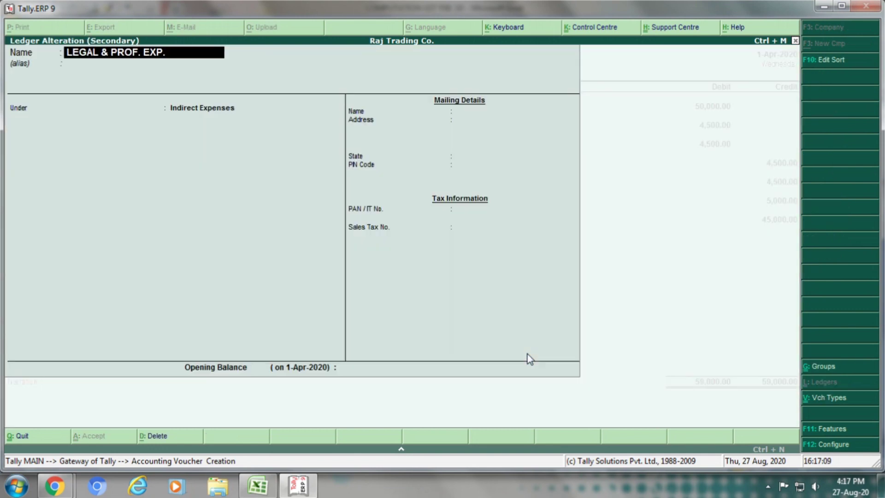
{"action": "key", "text": "Return"}
{"action": "key", "text": "Return"}
{"action": "key", "text": "Return"}
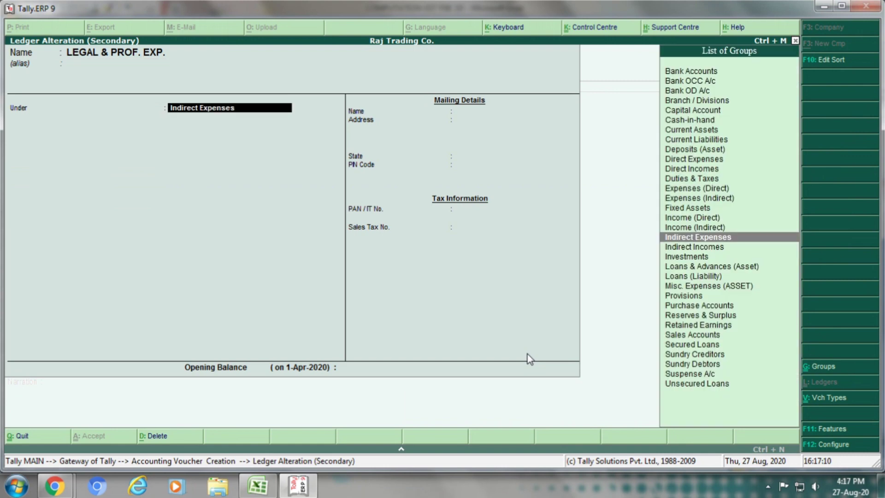
{"action": "key", "text": "Return"}
{"action": "key", "text": "Return"}
{"action": "key", "text": "Return"}
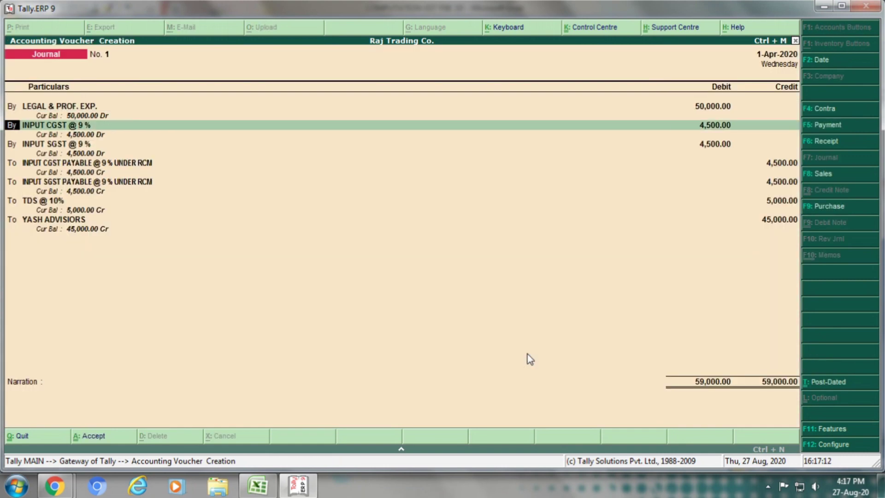
Review the group and duty/tax type of the INPUT CGST @ 9 % ledger from its voucher line
{"action": "key", "text": "Return"}
{"action": "key", "text": "ctrl+Return"}
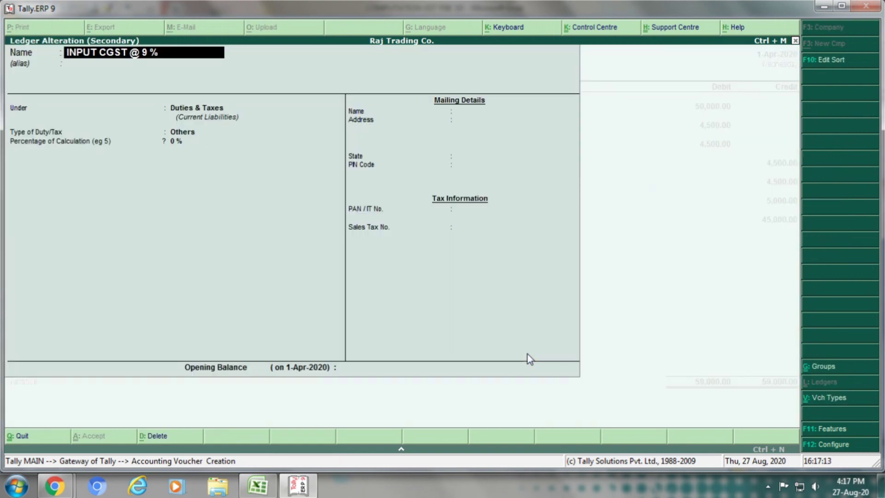
{"action": "key", "text": "Return"}
{"action": "key", "text": "Return"}
{"action": "key", "text": "Return"}
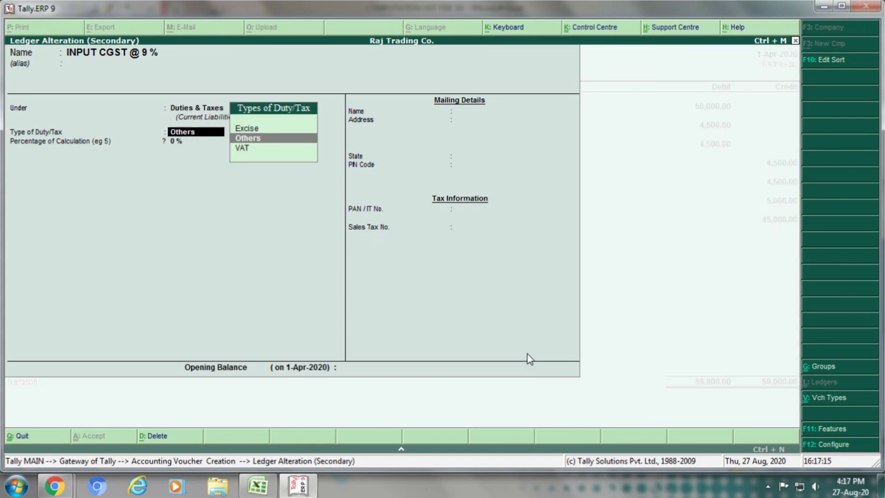
{"action": "key", "text": "Return"}
{"action": "key", "text": "Return"}
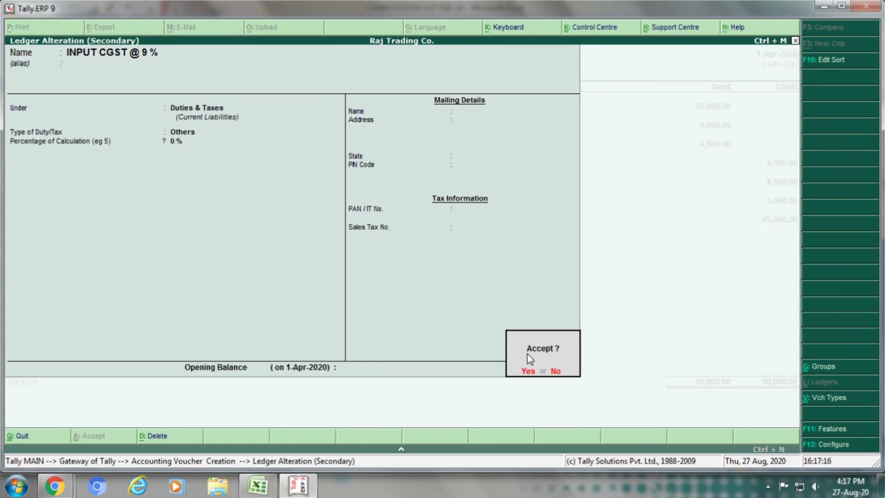
{"action": "key", "text": "Return"}
Review the group and duty/tax type of the INPUT SGST @ 9 % ledger from its voucher line
{"action": "key", "text": "Return"}
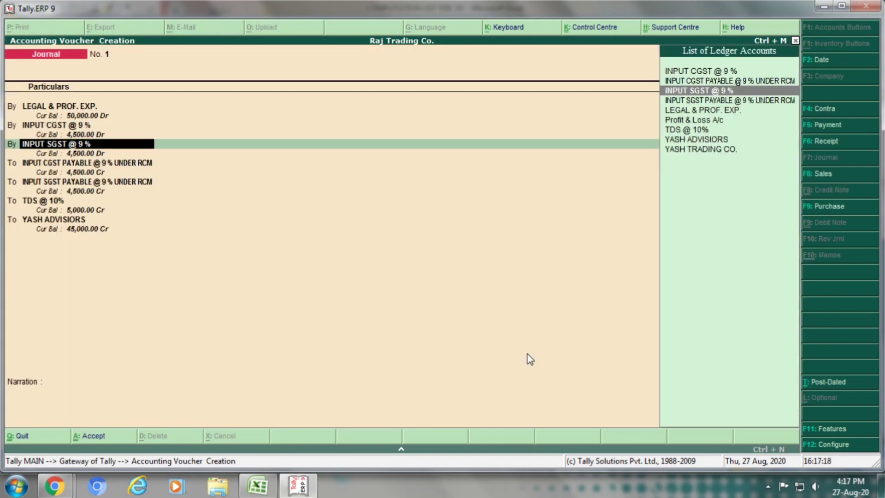
{"action": "key", "text": "ctrl+Return"}
{"action": "key", "text": "Return"}
{"action": "key", "text": "Return"}
{"action": "key", "text": "Return"}
{"action": "key", "text": "Return"}
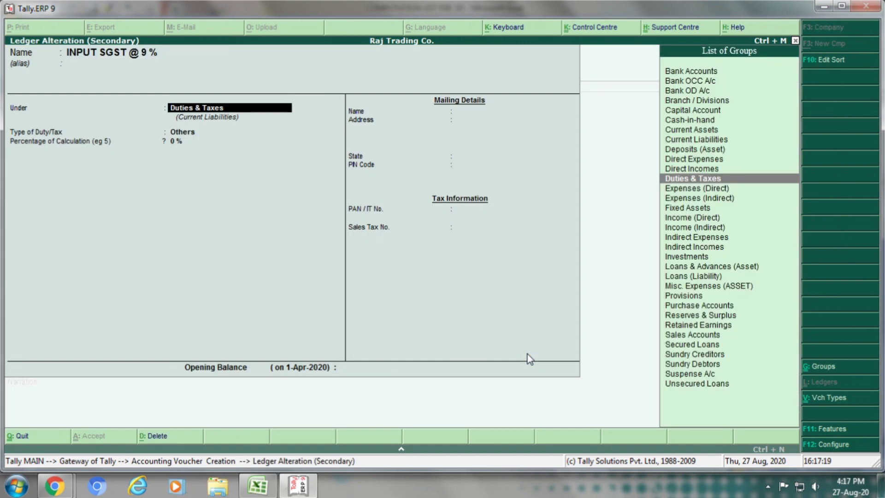
{"action": "key", "text": "Return"}
{"action": "key", "text": "Return"}
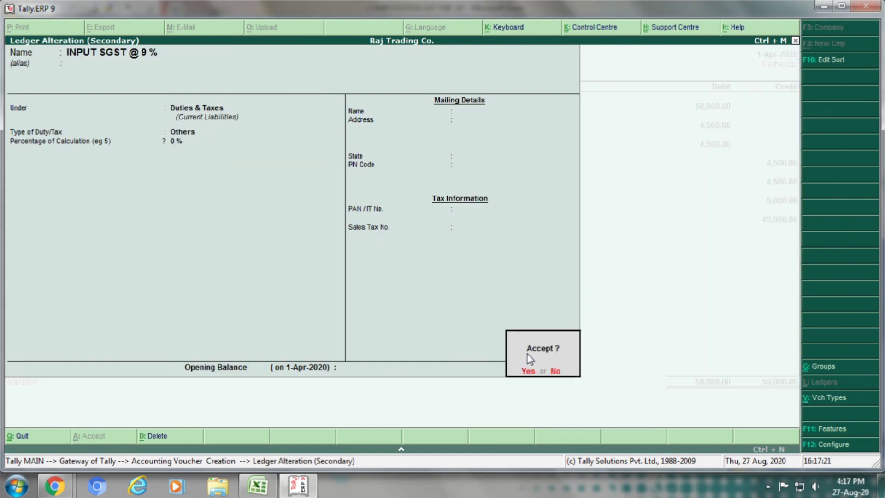
{"action": "key", "text": "Return"}
Review the group and tax settings of the INPUT CGST PAYABLE @ 9 % UNDER RCM ledger
{"action": "key", "text": "Return"}
{"action": "key", "text": "Return"}
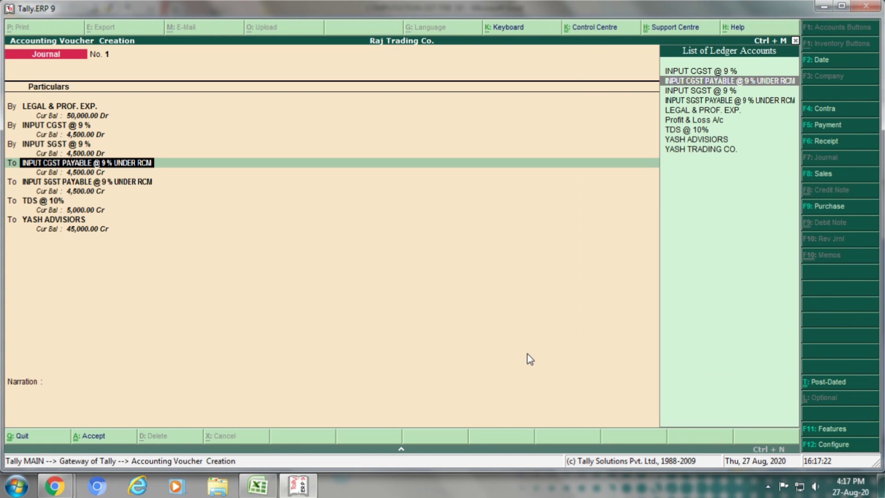
{"action": "key", "text": "ctrl+Return"}
{"action": "key", "text": "Return"}
{"action": "key", "text": "Return"}
{"action": "key", "text": "Return"}
{"action": "key", "text": "Return"}
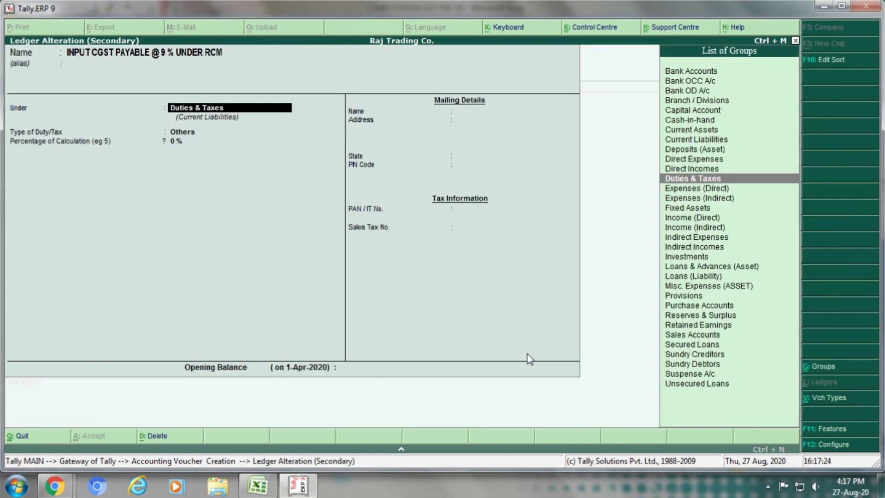
{"action": "key", "text": "Return"}
{"action": "key", "text": "Return"}
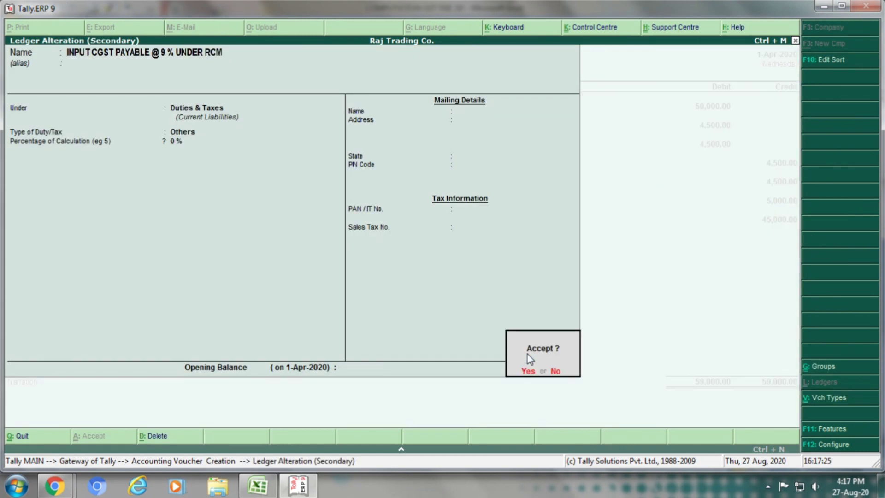
{"action": "key", "text": "Return"}
Review the group and tax settings of the INPUT SGST PAYABLE @ 9 % UNDER RCM ledger
{"action": "key", "text": "Return"}
{"action": "key", "text": "Return"}
{"action": "key", "text": "Return"}
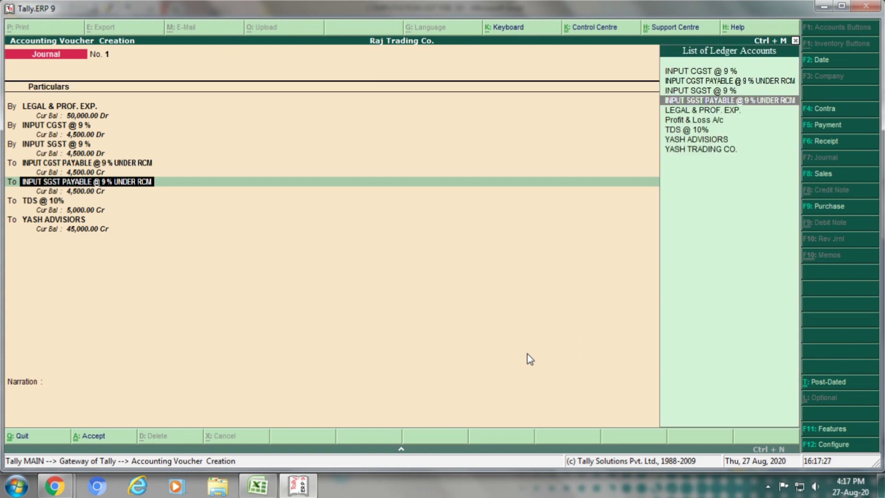
{"action": "key", "text": "ctrl+Return"}
{"action": "key", "text": "Return"}
{"action": "key", "text": "Return"}
{"action": "key", "text": "Return"}
{"action": "key", "text": "Return"}
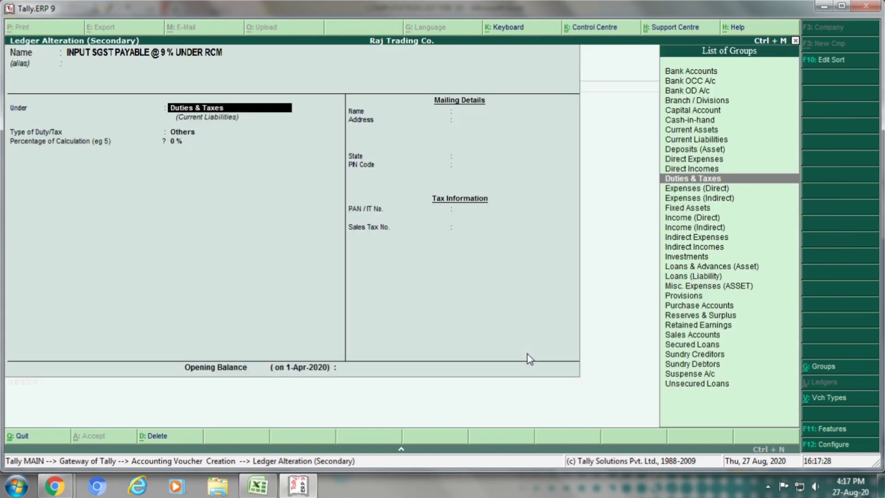
{"action": "key", "text": "Return"}
{"action": "key", "text": "Return"}
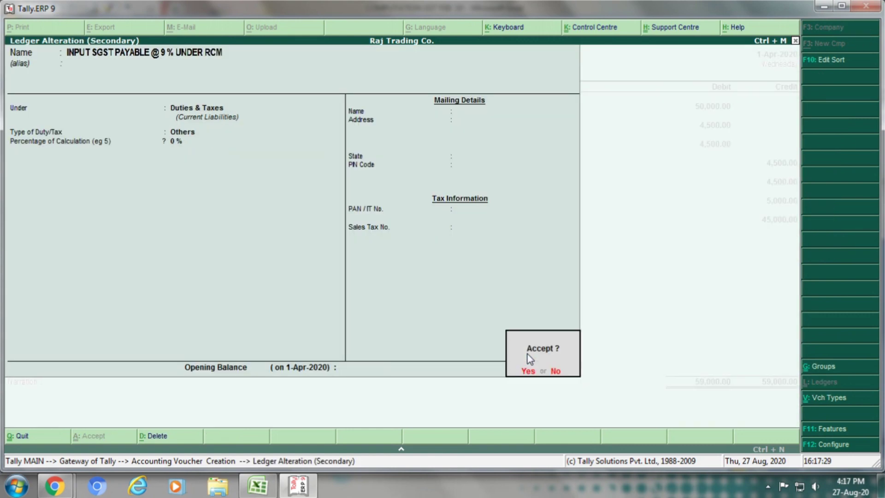
{"action": "key", "text": "Return"}
Review the group and tax settings of the TDS @ 10% ledger from its credit line
{"action": "key", "text": "Return"}
{"action": "key", "text": "Return"}
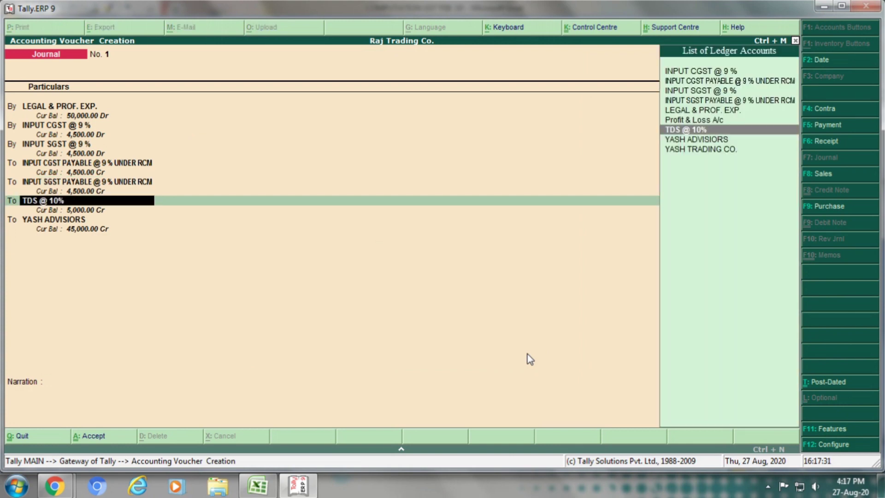
{"action": "key", "text": "ctrl+Return"}
{"action": "key", "text": "Return"}
{"action": "key", "text": "Return"}
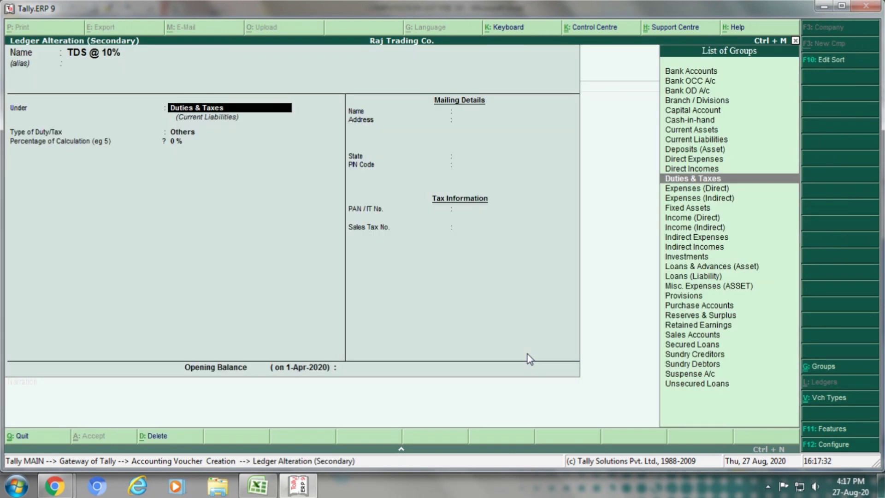
{"action": "key", "text": "Return"}
{"action": "key", "text": "Return"}
{"action": "key", "text": "Return"}
{"action": "key", "text": "Return"}
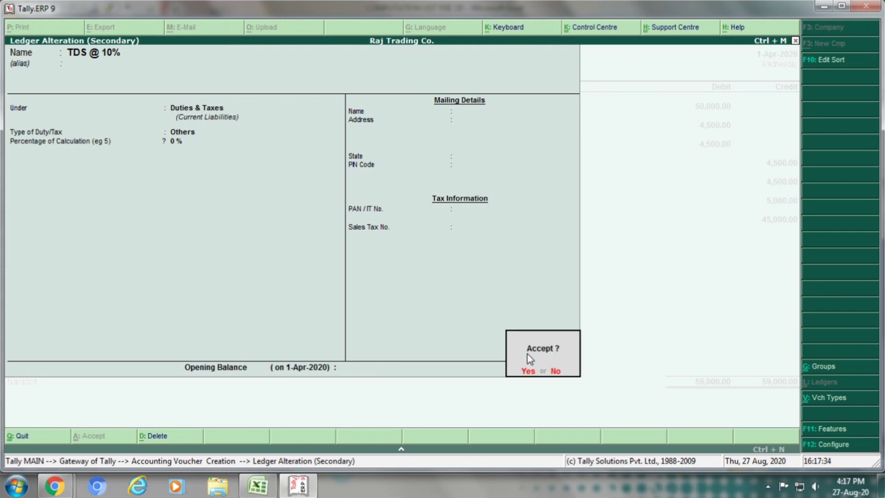
{"action": "key", "text": "Return"}
Go through the YASH ADVISIORS ledger settings, set its state to Not Applicable, and save the ledger
{"action": "key", "text": "Return"}
{"action": "key", "text": "Return"}
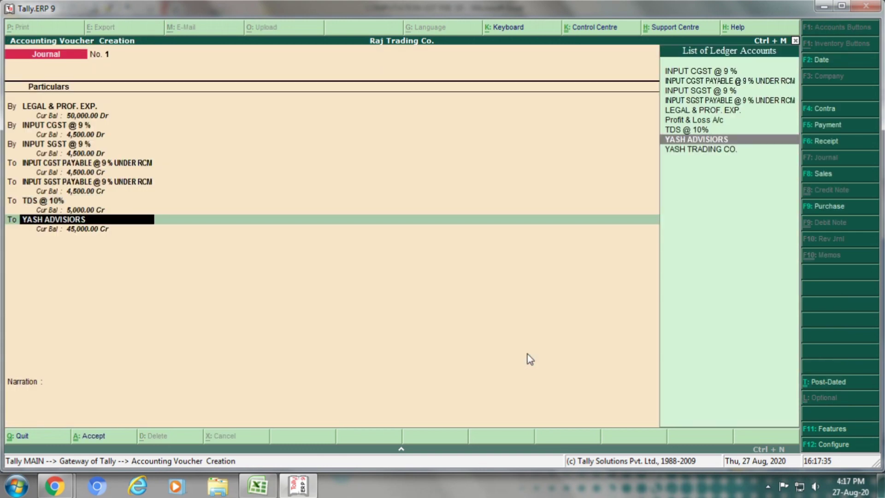
{"action": "key", "text": "ctrl+Return"}
{"action": "key", "text": "Return"}
{"action": "key", "text": "Return"}
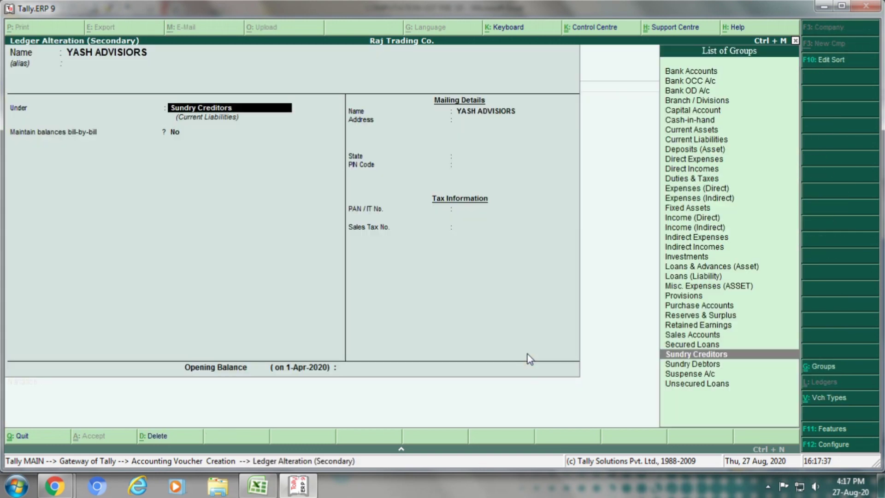
{"action": "key", "text": "Return"}
{"action": "key", "text": "Return"}
{"action": "key", "text": "Return"}
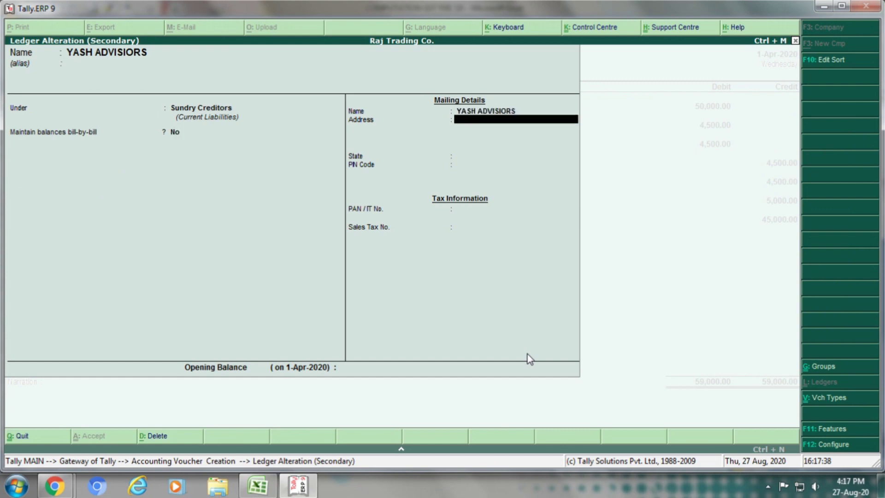
{"action": "key", "text": "Return"}
{"action": "key", "text": "Return"}
{"action": "key", "text": "Return"}
{"action": "key", "text": "Return"}
{"action": "key", "text": "Return"}
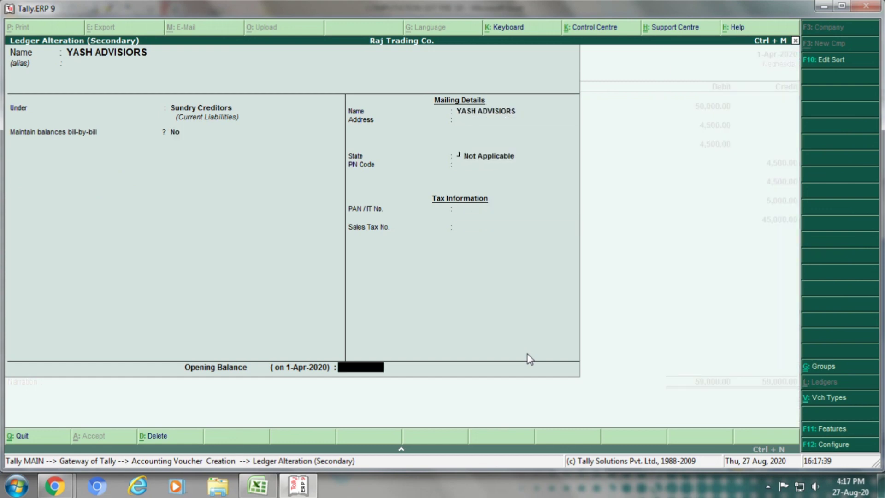
{"action": "key", "text": "Return"}
{"action": "key", "text": "Return"}
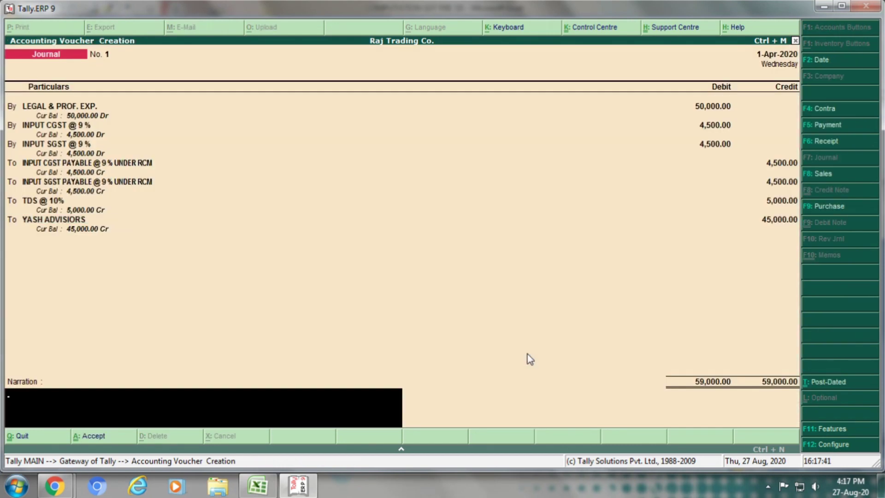
Save the journal voucher with a blank narration and leave voucher creation
{"action": "key", "text": "Return"}
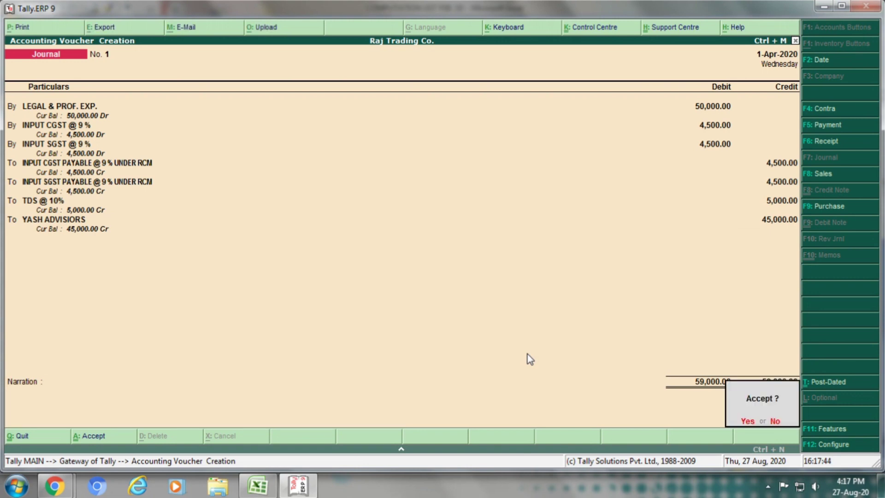
{"action": "key", "text": "Return"}
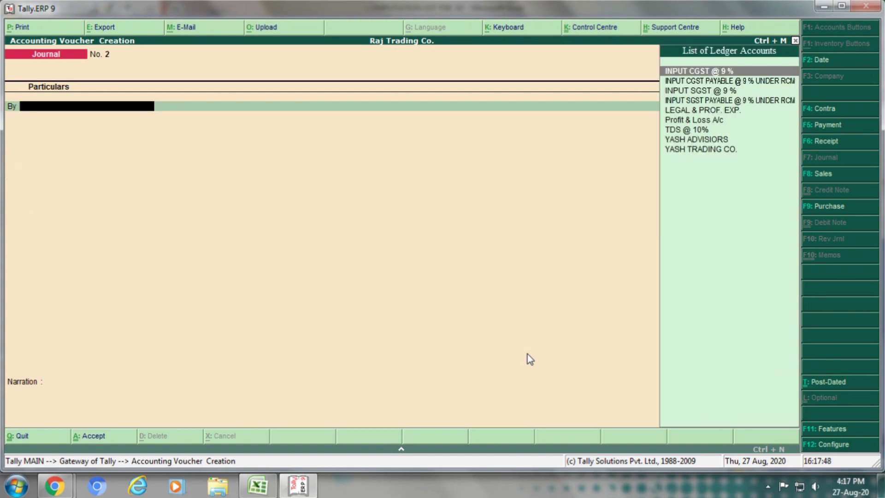
{"action": "key", "text": "Escape"}
{"action": "key", "text": "Return"}
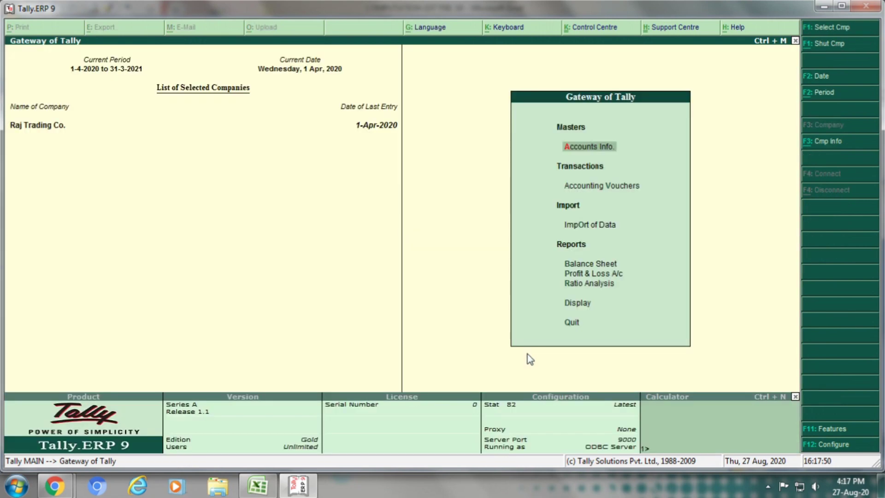
Open the Profit & Loss A/c report for Raj Trading Co
{"action": "left_click", "coordinate": [589, 275]}
{"action": "left_click", "coordinate": [588, 275]}
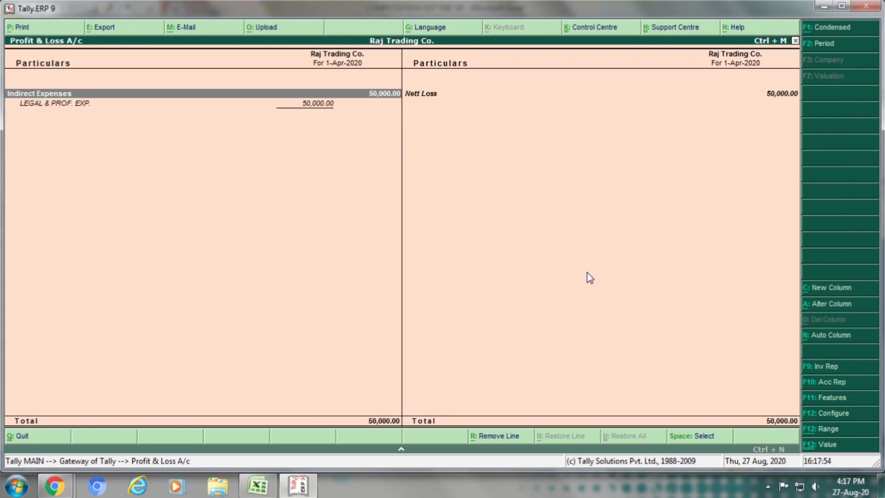
Leave the Profit & Loss A/c report and open the Balance Sheet in detailed view
{"action": "key", "text": "Down"}
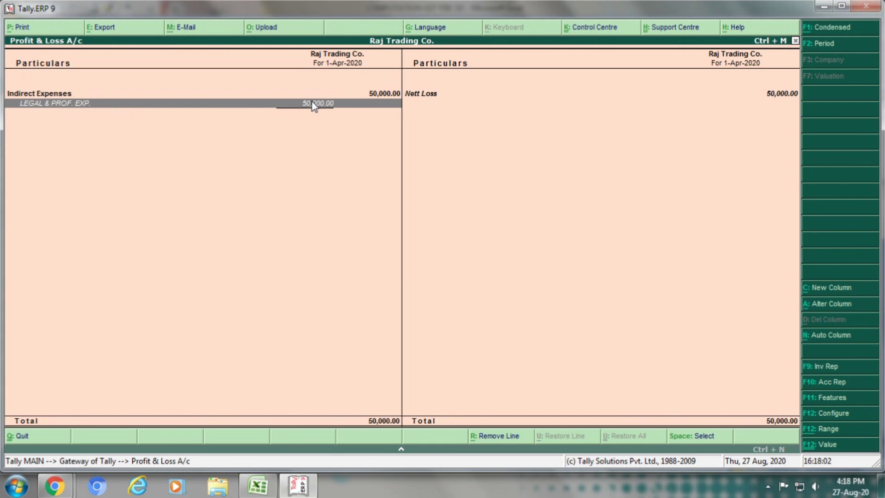
{"action": "key", "text": "Escape"}
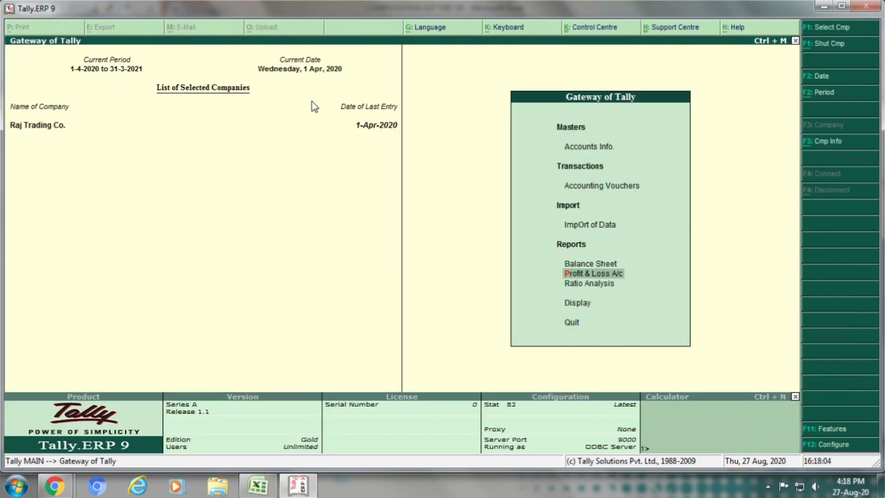
{"action": "left_click", "coordinate": [578, 267]}
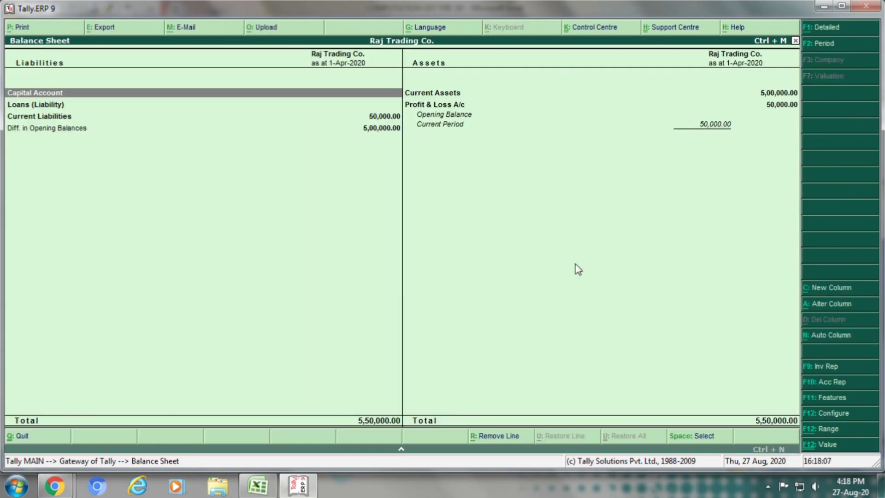
{"action": "key", "text": "alt+F1"}
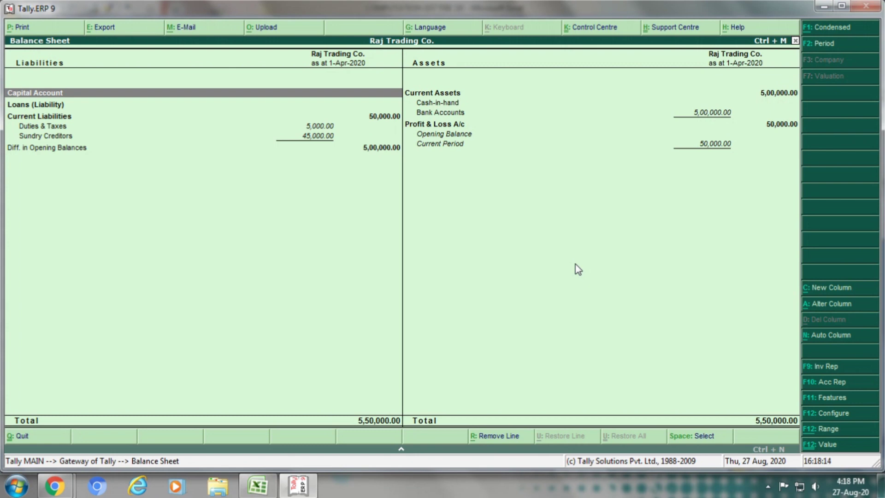
Open the Duties & Taxes group from the Balance Sheet and review its input CGST and SGST, RCM payable and TDS ledger lines
{"action": "key", "text": "Down"}
{"action": "key", "text": "Down"}
{"action": "key", "text": "Down"}
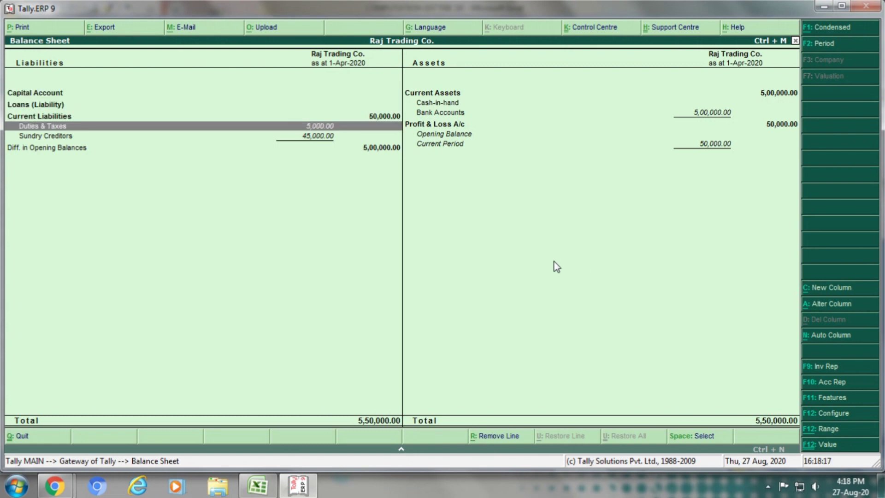
{"action": "left_click", "coordinate": [302, 126]}
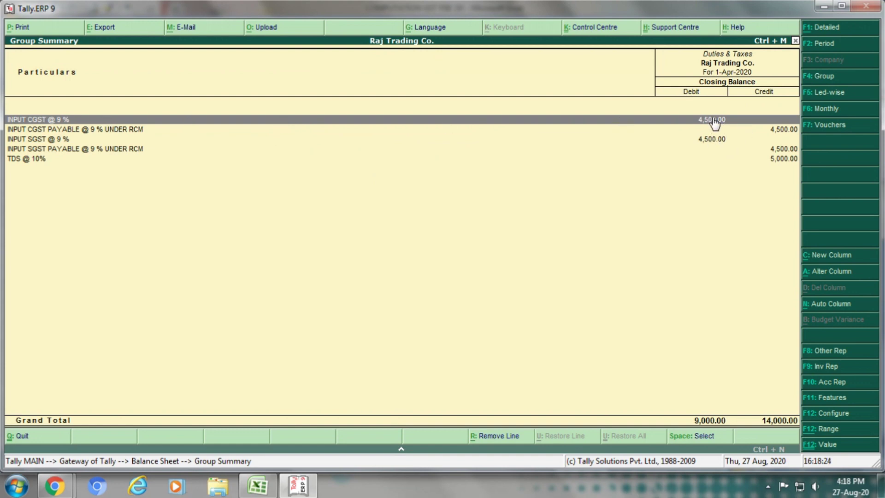
{"action": "left_click", "coordinate": [775, 131]}
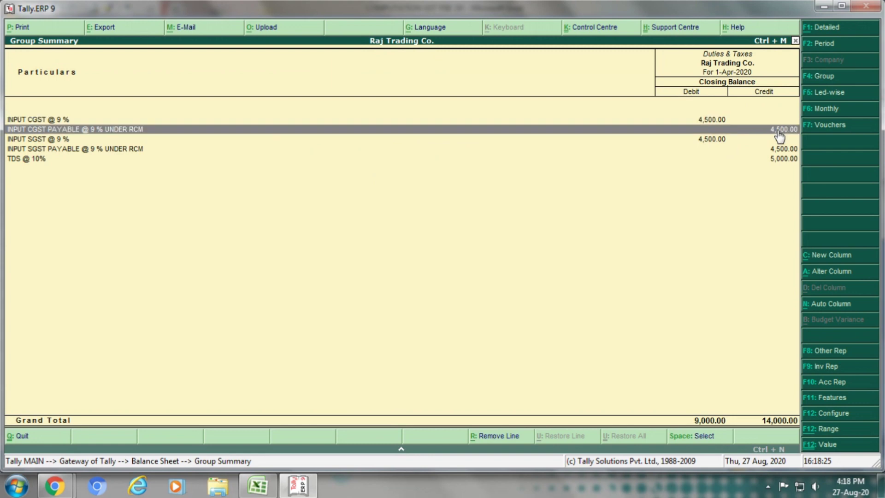
{"action": "left_click", "coordinate": [720, 119]}
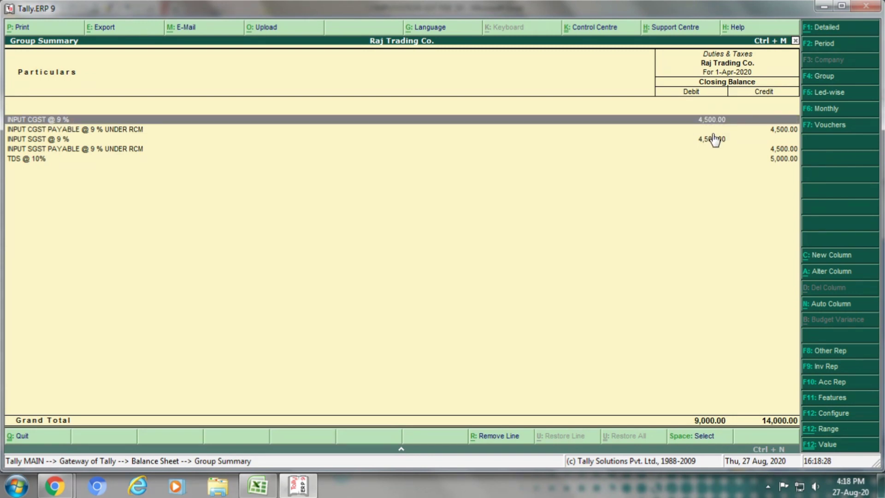
{"action": "left_click", "coordinate": [714, 139]}
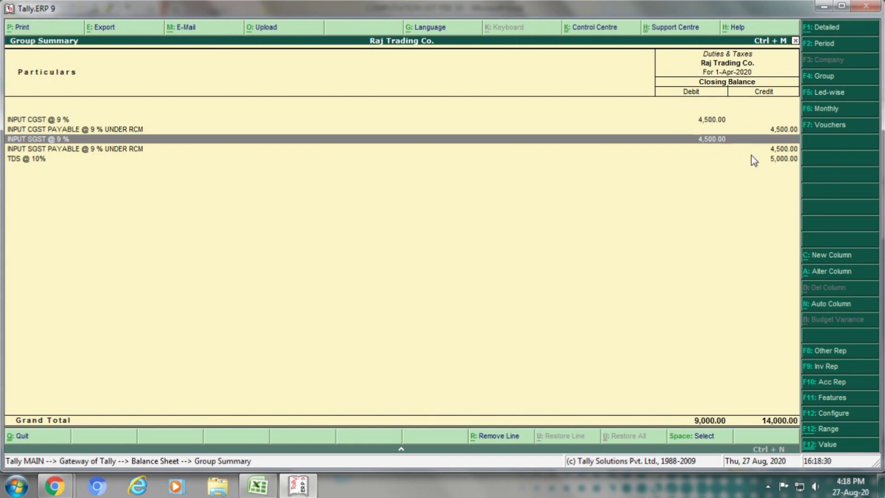
{"action": "left_click", "coordinate": [784, 152]}
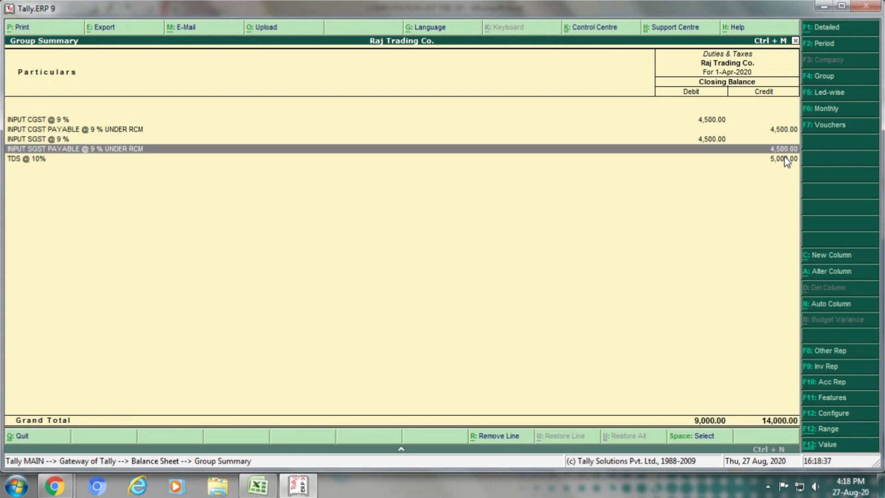
{"action": "left_click", "coordinate": [787, 160]}
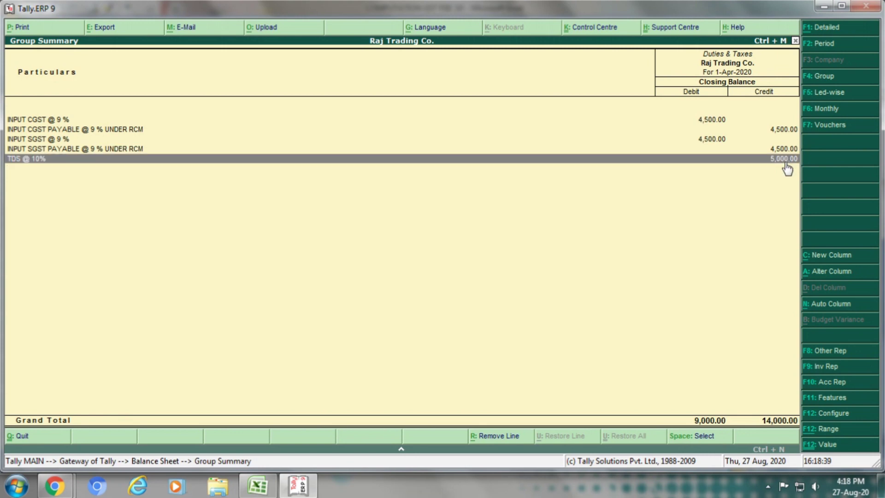
{"action": "key", "text": "Escape"}
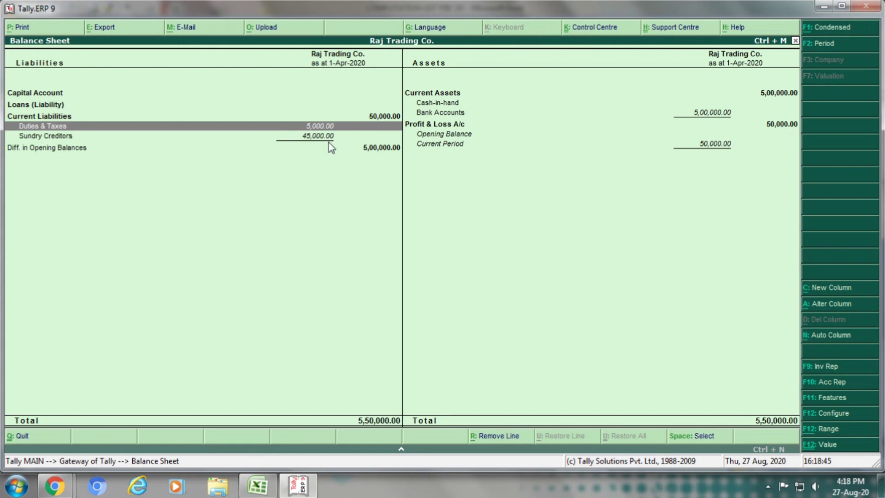
Drill down from Sundry Creditors through the April entries of YASH ADVISIORS to its journal voucher, and return to the Balance Sheet
{"action": "left_click", "coordinate": [313, 136]}
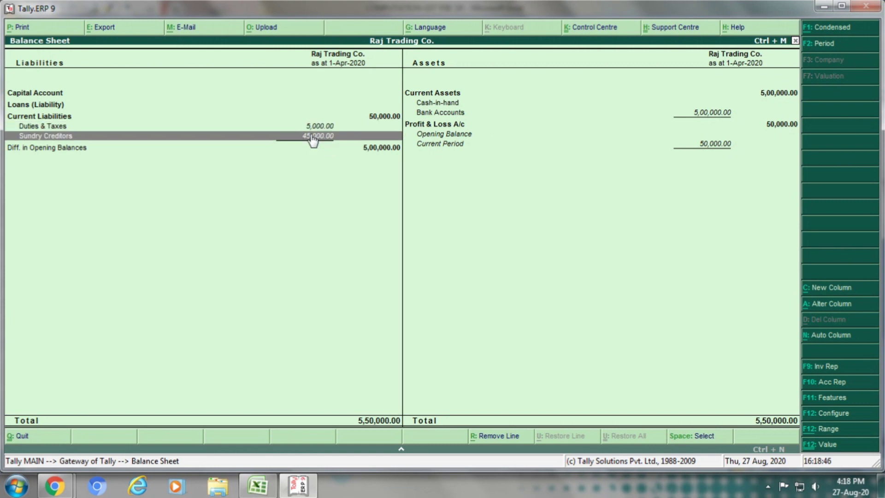
{"action": "key", "text": "Return"}
{"action": "key", "text": "Return"}
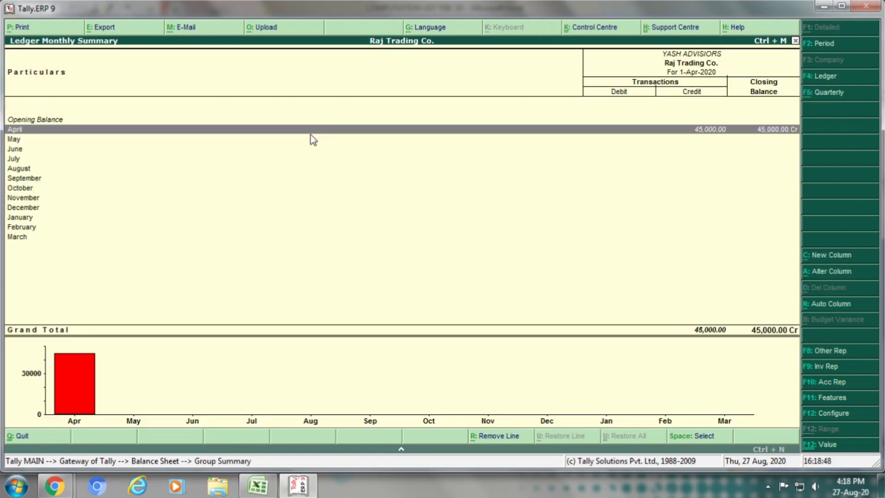
{"action": "key", "text": "Return"}
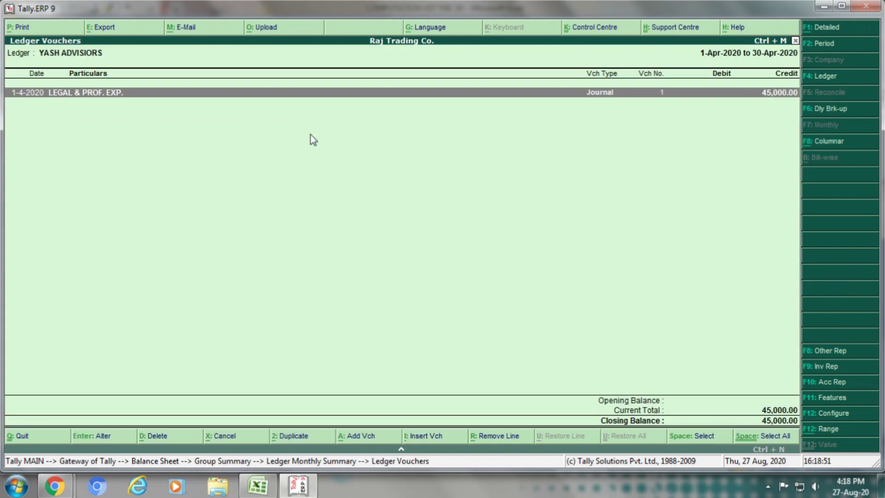
{"action": "key", "text": "Return"}
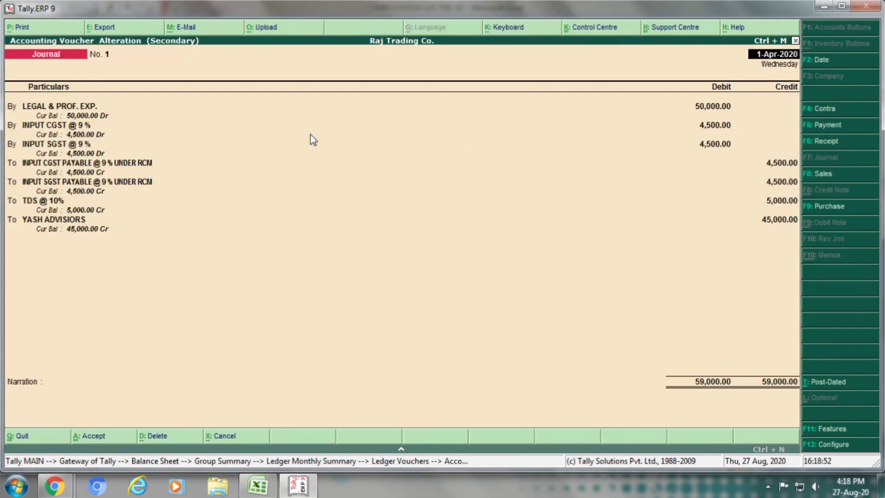
{"action": "key", "text": "Escape"}
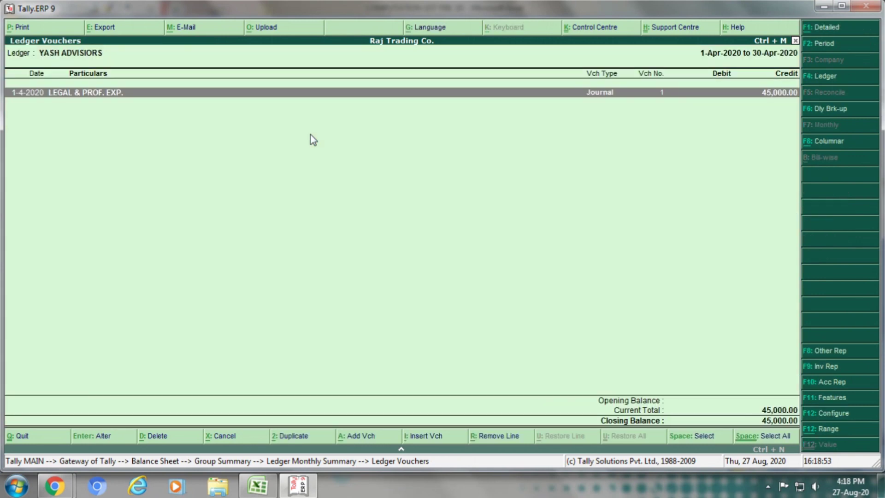
{"action": "key", "text": "Escape"}
{"action": "key", "text": "Escape"}
{"action": "key", "text": "Escape"}
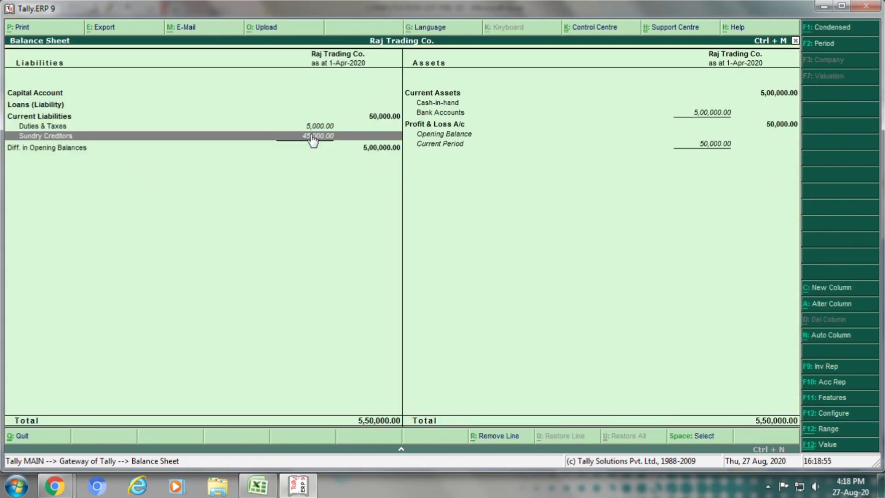
Switch to the Excel workbook to view the separate RCM journal and TDS payable entries, and return to Tally's gateway
{"action": "key", "text": "Escape"}
{"action": "key", "text": "Up"}
{"action": "key", "text": "Up"}
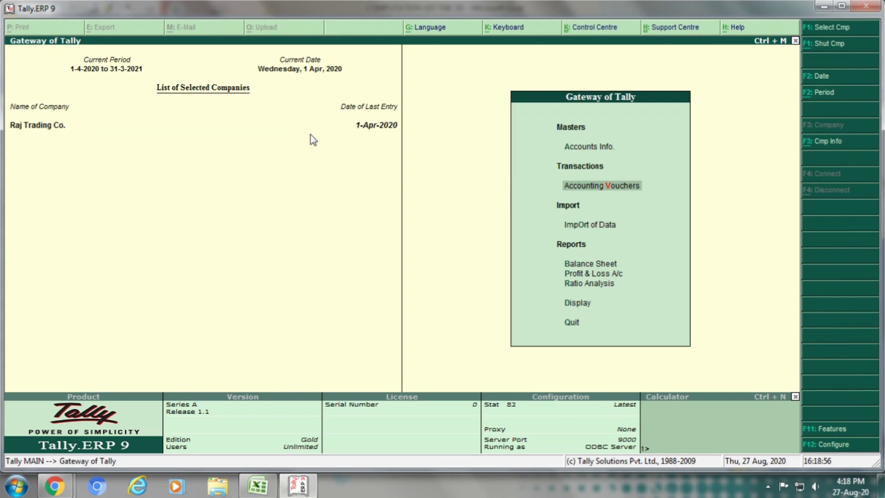
{"action": "key", "text": "Return"}
{"action": "key", "text": "alt+Tab"}
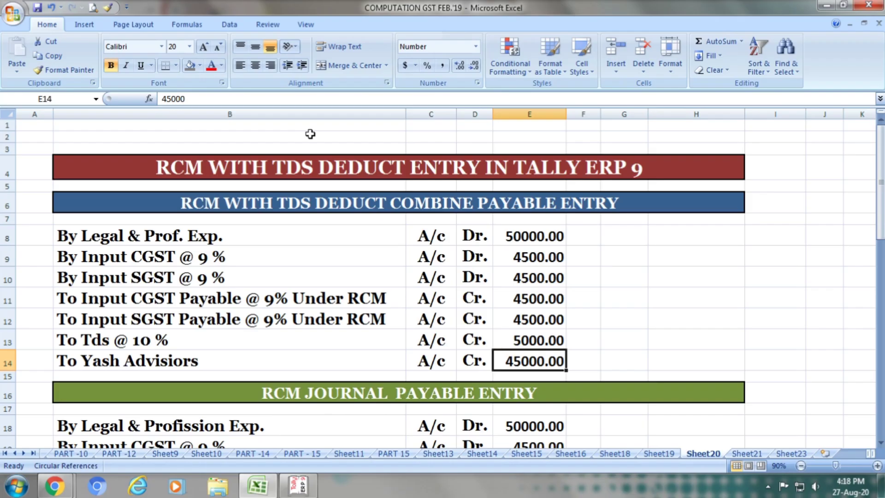
{"action": "scroll", "coordinate": [310, 134], "scroll_direction": "down", "scroll_amount": 5}
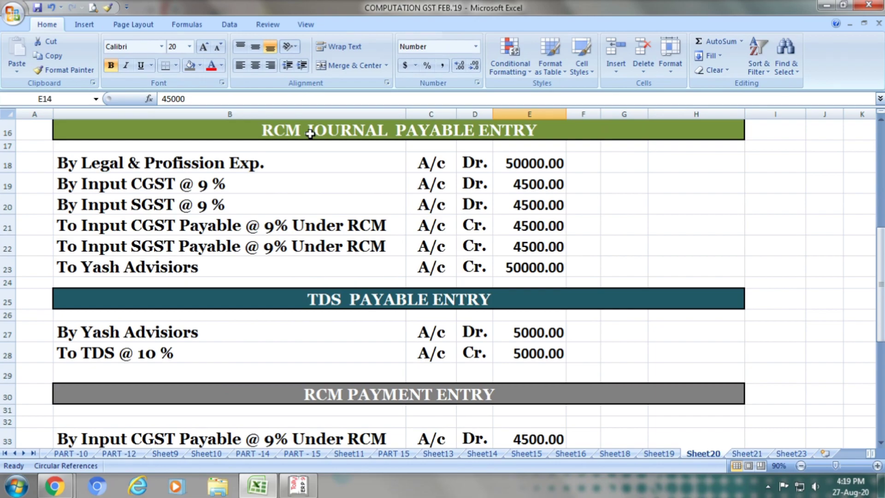
{"action": "key", "text": "alt+Tab"}
{"action": "key", "text": "Escape"}
{"action": "key", "text": "y"}
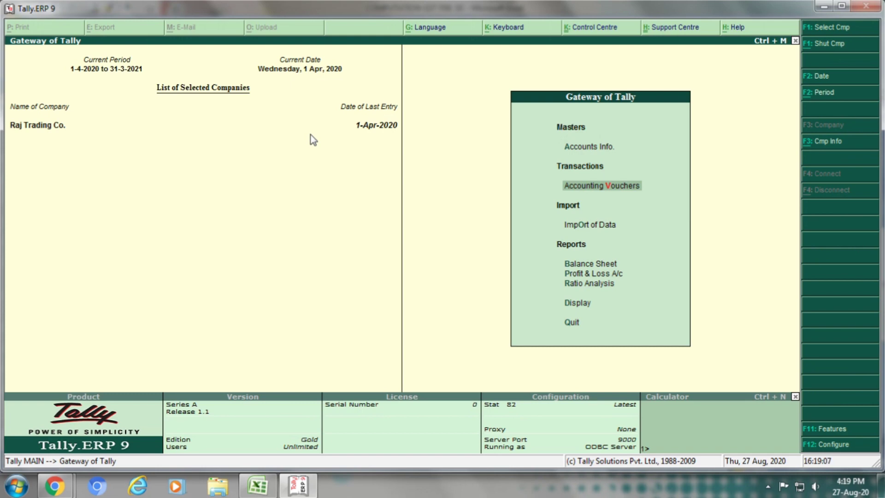
Delete journal voucher No. 1 from the April vouchers of LEGAL & PROF. EXP. and return to the Profit & Loss A/c report
{"action": "key", "text": "p"}
{"action": "key", "text": "Down"}
{"action": "key", "text": "Return"}
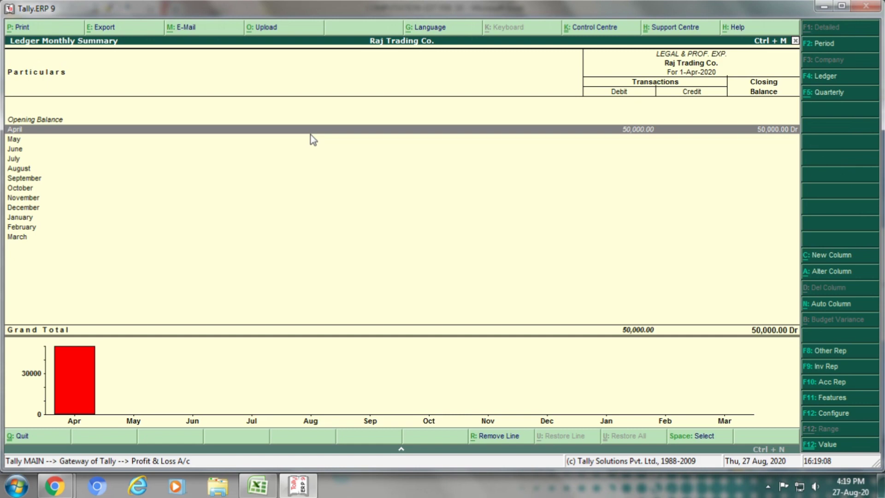
{"action": "key", "text": "Return"}
{"action": "key", "text": "Return"}
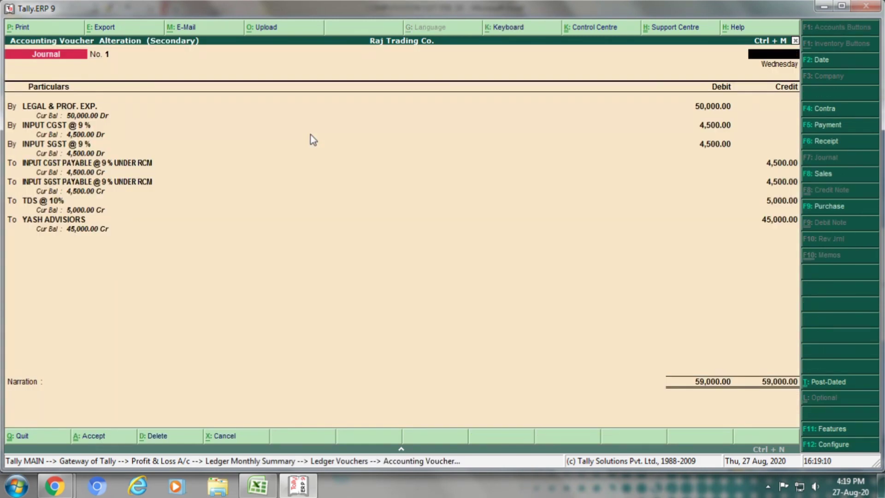
{"action": "key", "text": "Escape"}
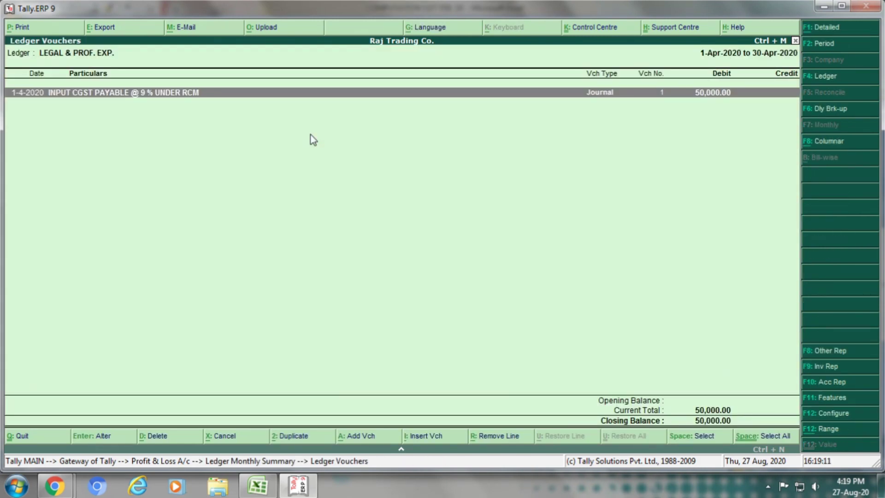
{"action": "key", "text": "alt+d"}
{"action": "key", "text": "y"}
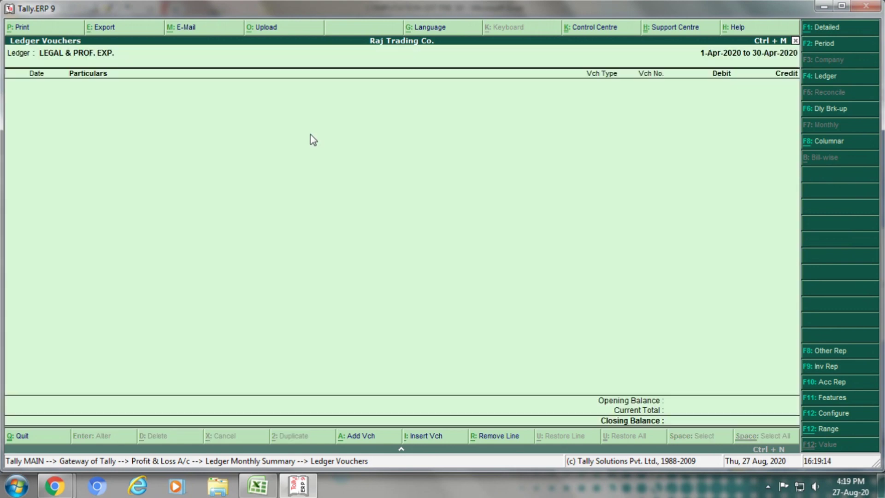
{"action": "key", "text": "Escape"}
{"action": "key", "text": "Escape"}
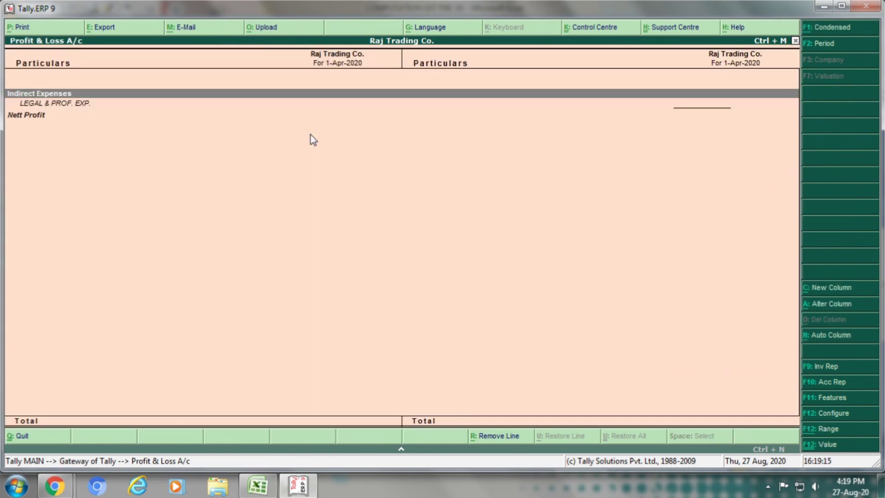
Leave the Profit & Loss A/c report and start a new journal voucher for Raj Trading Co
{"action": "key", "text": "Escape"}
{"action": "key", "text": "Up"}
{"action": "key", "text": "Up"}
{"action": "key", "text": "Up"}
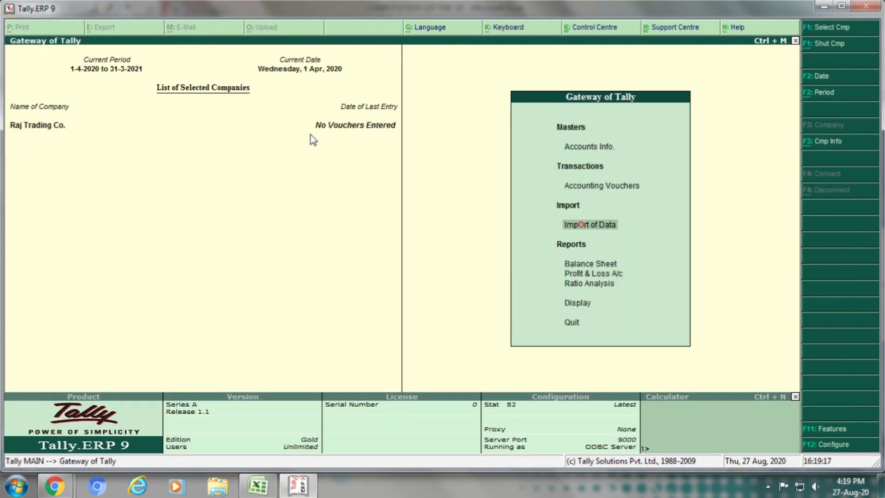
{"action": "key", "text": "Return"}
Check the legal and profession expense debit line under RCM JOURNAL PAYABLE ENTRY in the Excel sheet and return to Tally
{"action": "key", "text": "alt+Tab"}
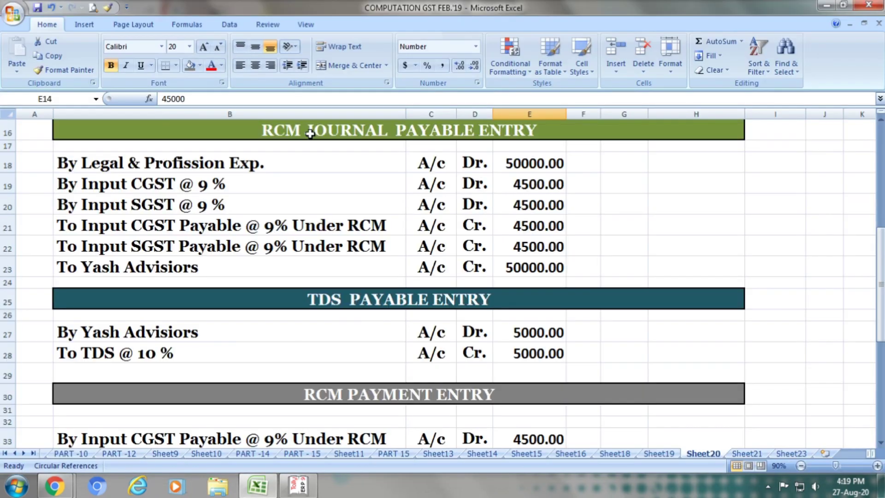
{"action": "left_click", "coordinate": [294, 164]}
{"action": "left_click", "coordinate": [426, 165]}
{"action": "left_click", "coordinate": [478, 165]}
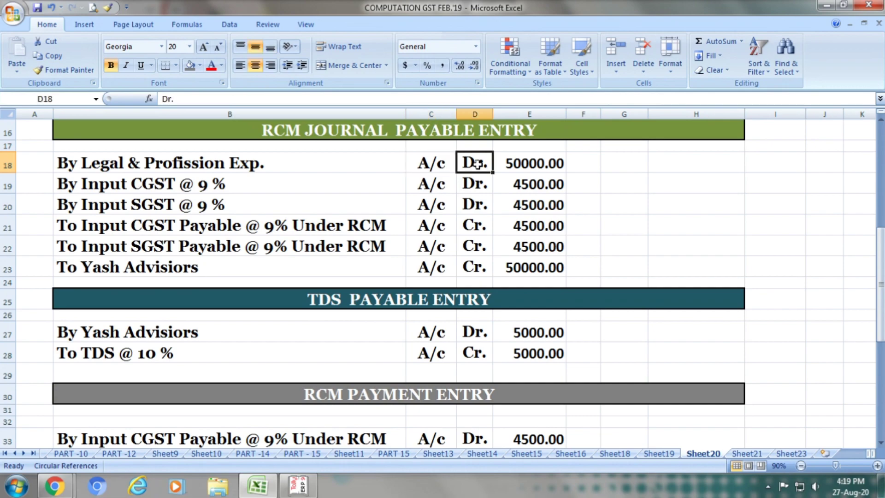
{"action": "left_click", "coordinate": [524, 159]}
{"action": "key", "text": "alt+Tab"}
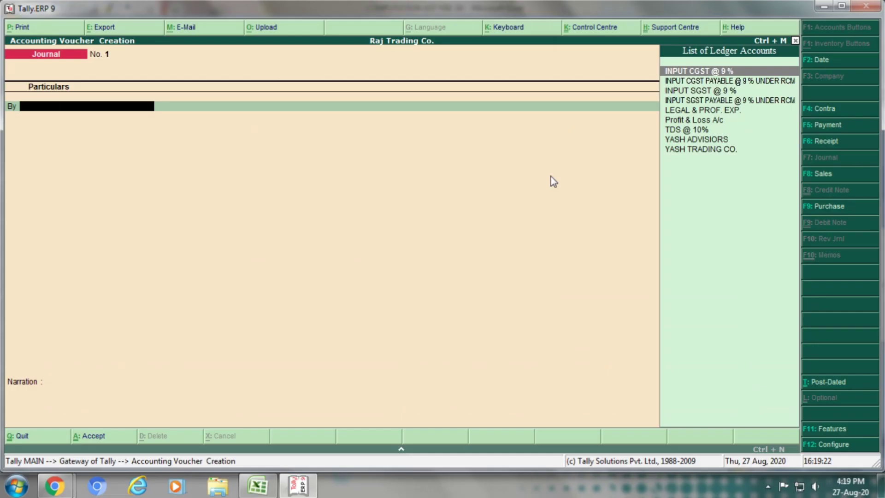
Debit the LEGAL & PROF. EXP. ledger with 50000 in the journal voucher, checking the amount in the Excel sheet
{"action": "type", "text": "Lega"}
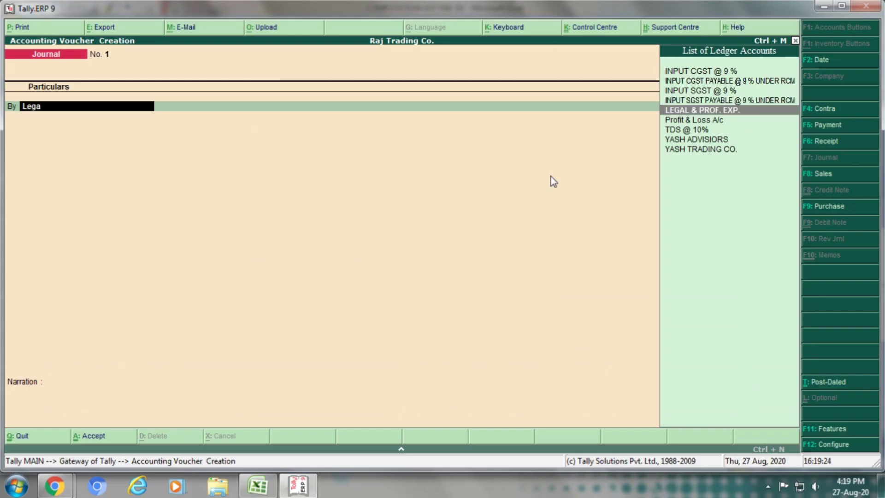
{"action": "key", "text": "Return"}
{"action": "key", "text": "alt+Tab"}
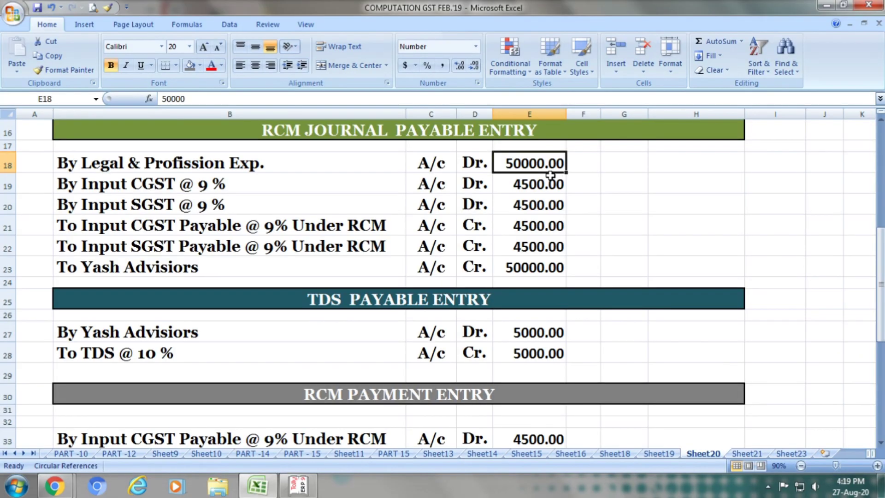
{"action": "key", "text": "alt+Tab"}
{"action": "type", "text": "50000"}
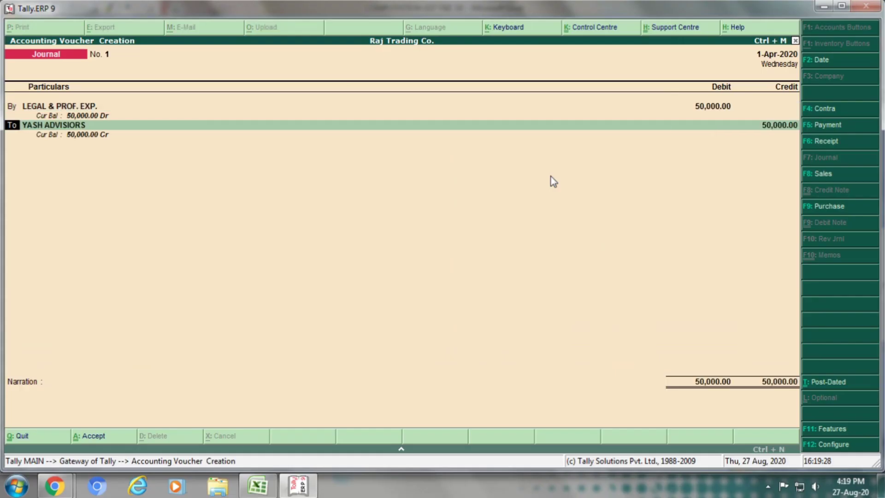
Make the second voucher line a debit and check the Input CGST @ 9 % line under RCM JOURNAL PAYABLE ENTRY in the Excel sheet
{"action": "type", "text": "by"}
{"action": "key", "text": "Return"}
{"action": "key", "text": "alt+Tab"}
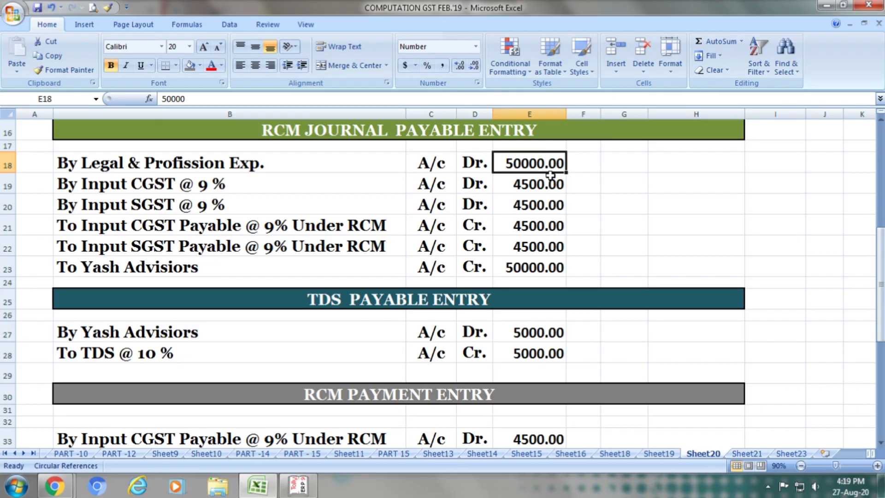
{"action": "left_click", "coordinate": [279, 187]}
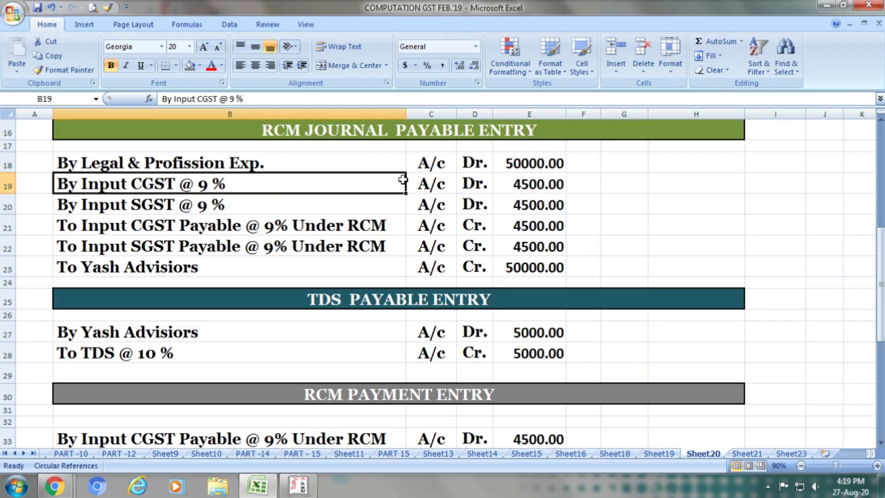
{"action": "left_click", "coordinate": [428, 182]}
{"action": "left_click", "coordinate": [483, 184]}
{"action": "left_click", "coordinate": [535, 184]}
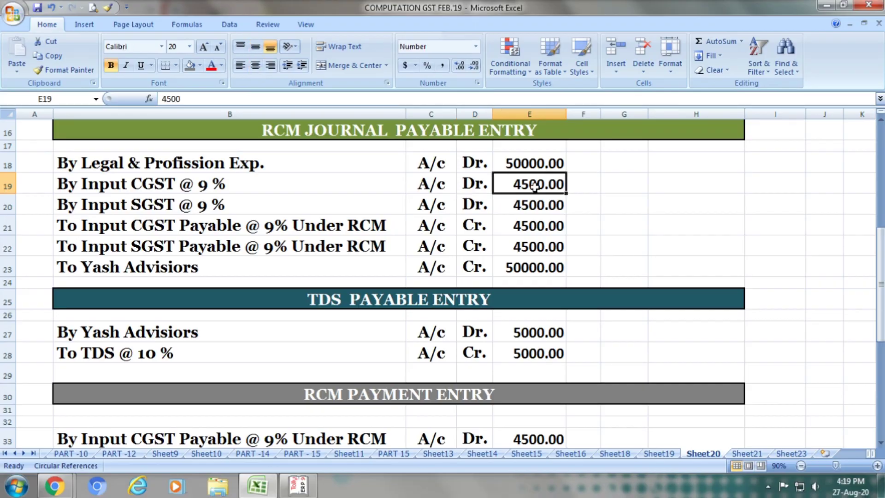
Return to Tally and debit the INPUT CGST @ 9 % ledger with 4500, rechecking the amount in the Excel sheet
{"action": "key", "text": "alt+Tab"}
{"action": "type", "text": "Input"}
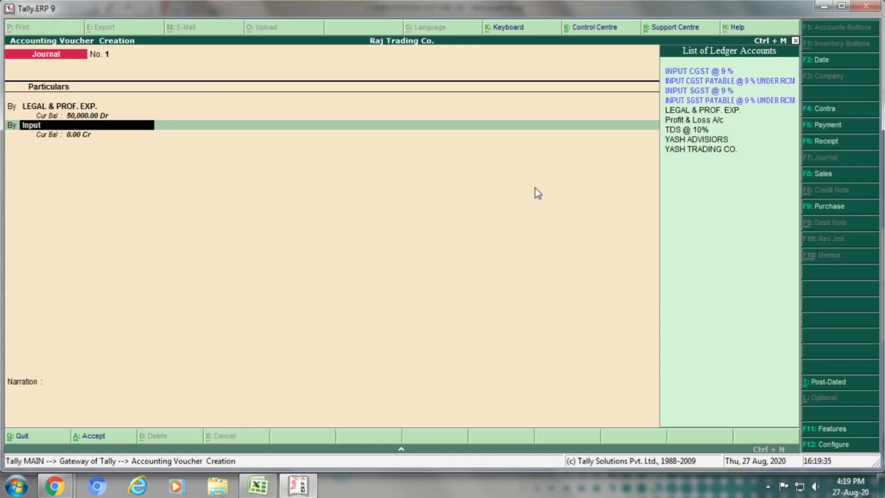
{"action": "key", "text": "Up"}
{"action": "key", "text": "Up"}
{"action": "key", "text": "Up"}
{"action": "key", "text": "Up"}
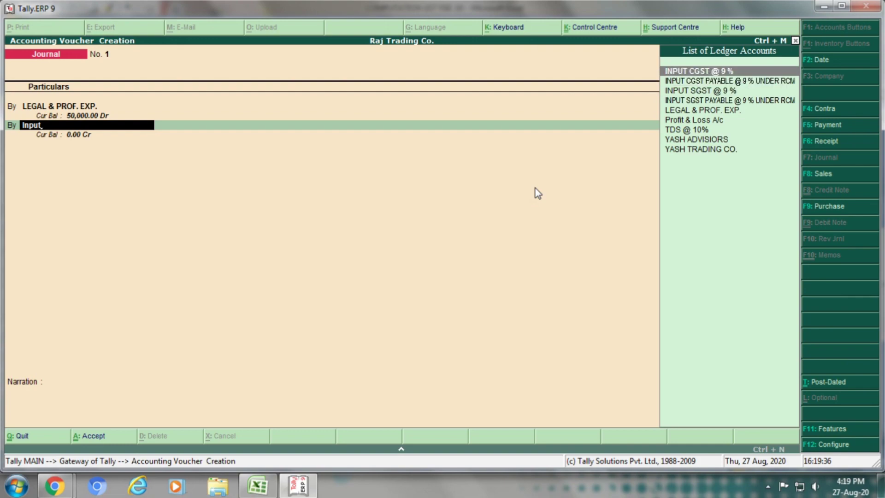
{"action": "key", "text": "Return"}
{"action": "key", "text": "alt+Tab"}
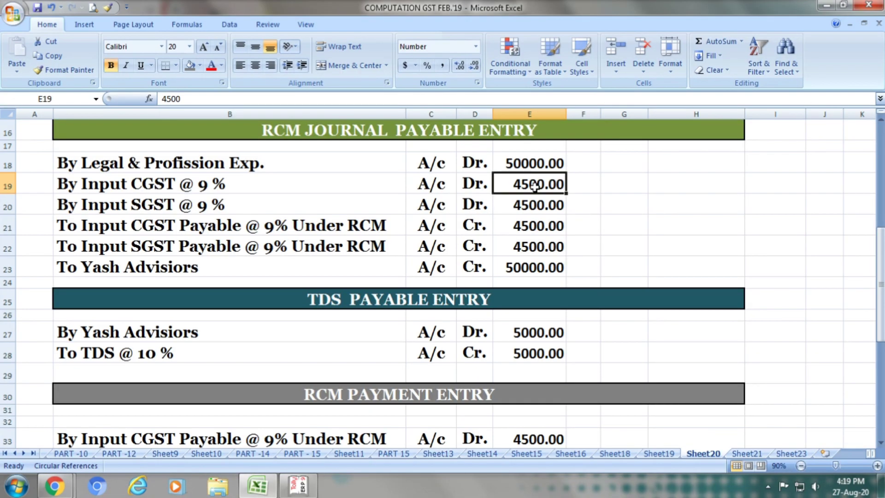
{"action": "key", "text": "alt+Tab"}
{"action": "type", "text": "4500"}
{"action": "key", "text": "Return"}
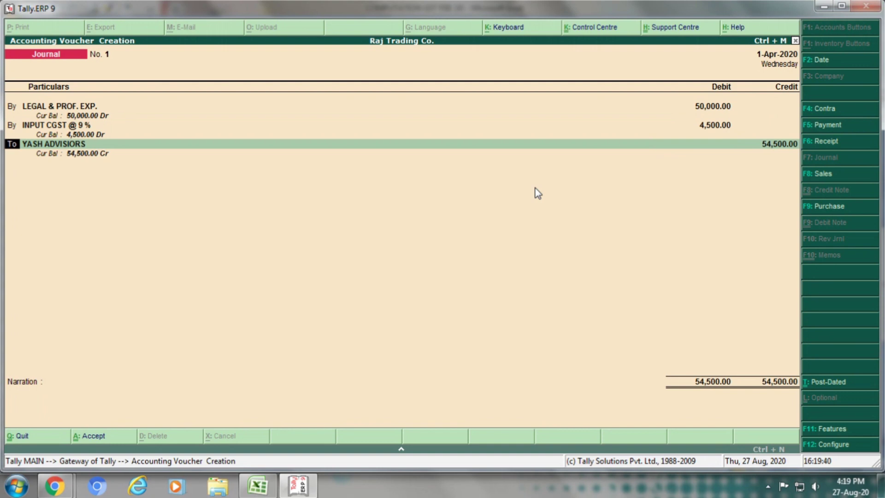
Add a third debit line to the journal voucher for the INPUT SGST @ 9 % ledger with 4500
{"action": "key", "text": "b"}
{"action": "key", "text": "Return"}
{"action": "key", "text": "BackSpace"}
{"action": "type", "text": "Input"}
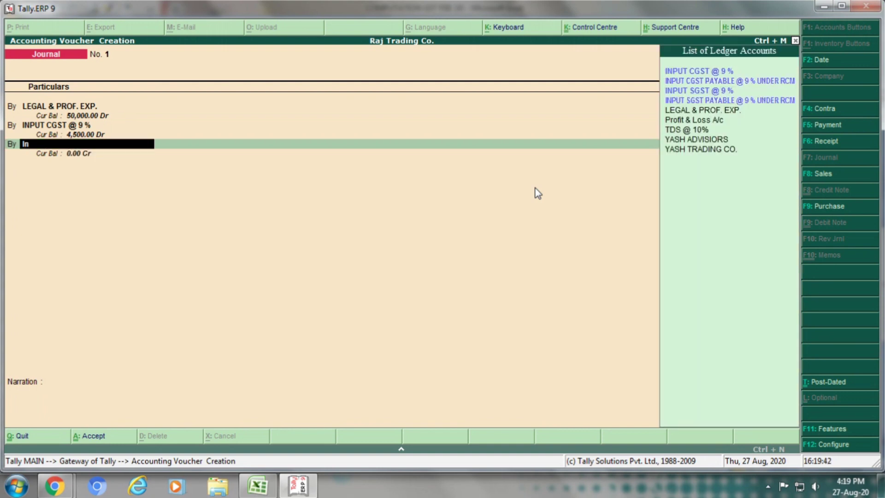
{"action": "key", "text": "Down"}
{"action": "key", "text": "Down"}
{"action": "key", "text": "Down"}
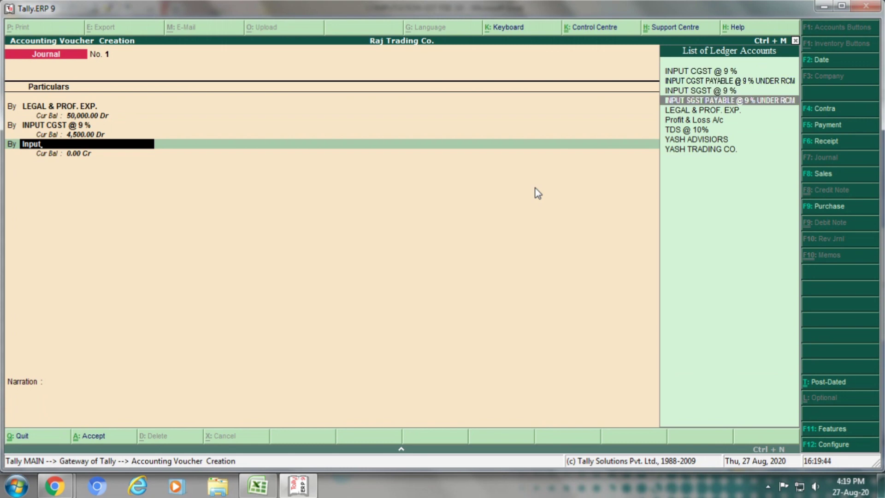
{"action": "key", "text": "Up"}
{"action": "key", "text": "Return"}
{"action": "type", "text": "4500"}
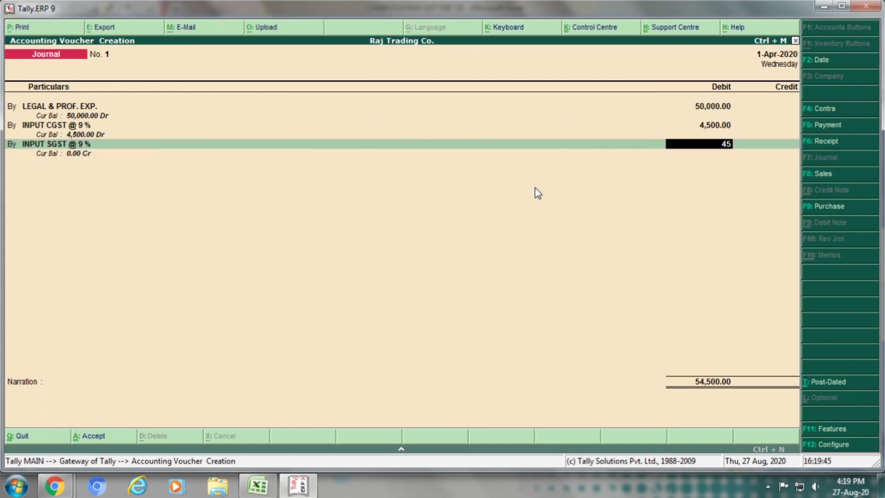
{"action": "key", "text": "Return"}
Check the Input SGST @ 9 % debit and the CGST payable credit line in the Excel sheet, and return to Tally
{"action": "key", "text": "alt+Tab"}
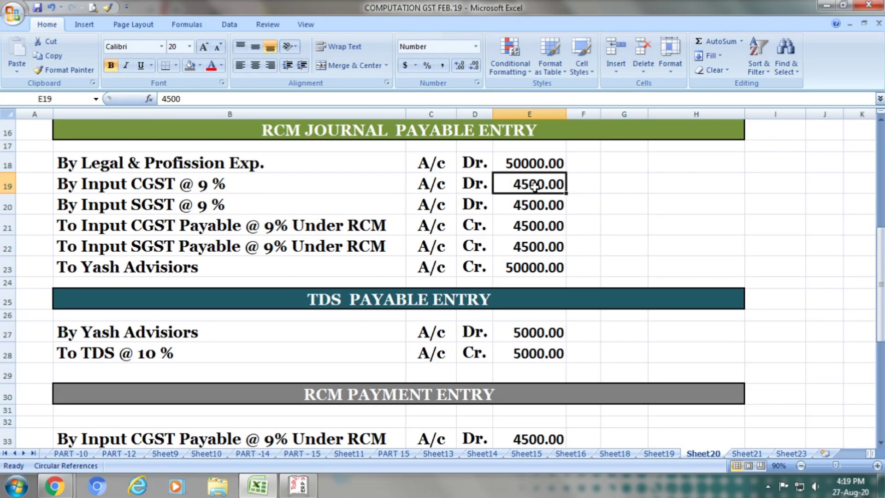
{"action": "left_click", "coordinate": [343, 205]}
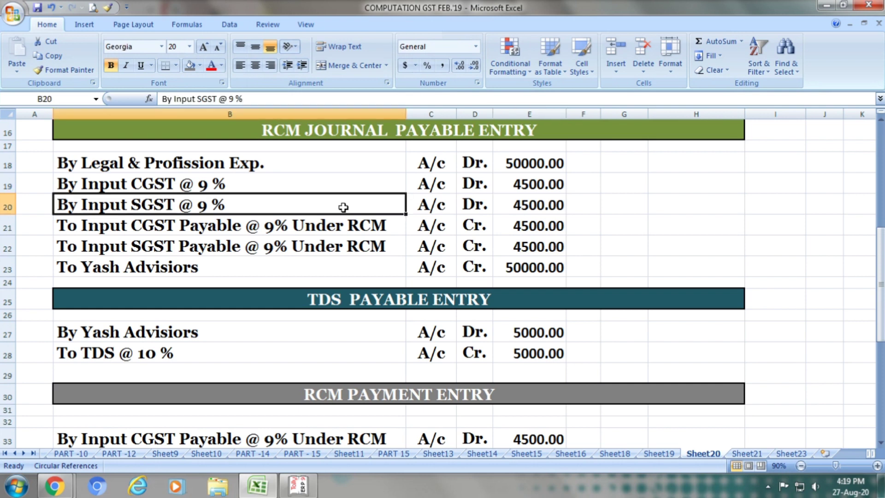
{"action": "left_click", "coordinate": [430, 205]}
{"action": "left_click", "coordinate": [468, 204]}
{"action": "left_click", "coordinate": [519, 204]}
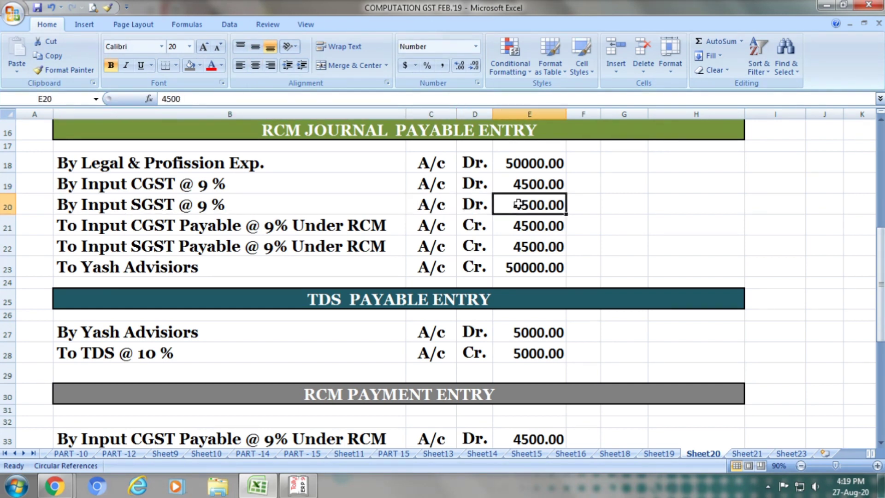
{"action": "left_click", "coordinate": [367, 226]}
{"action": "key", "text": "alt+Tab"}
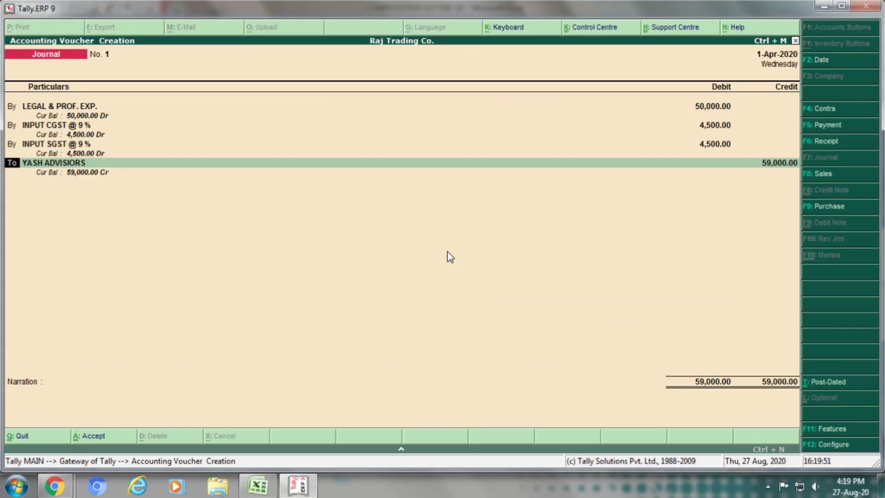
Credit the INPUT CGST PAYABLE @ 9 % UNDER RCM ledger with 4500, checking the amount in the Excel sheet
{"action": "key", "text": "Return"}
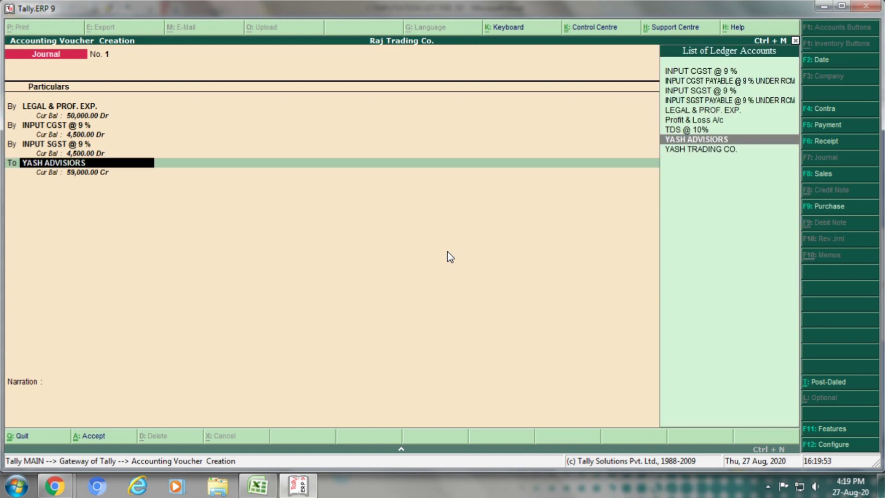
{"action": "type", "text": "In"}
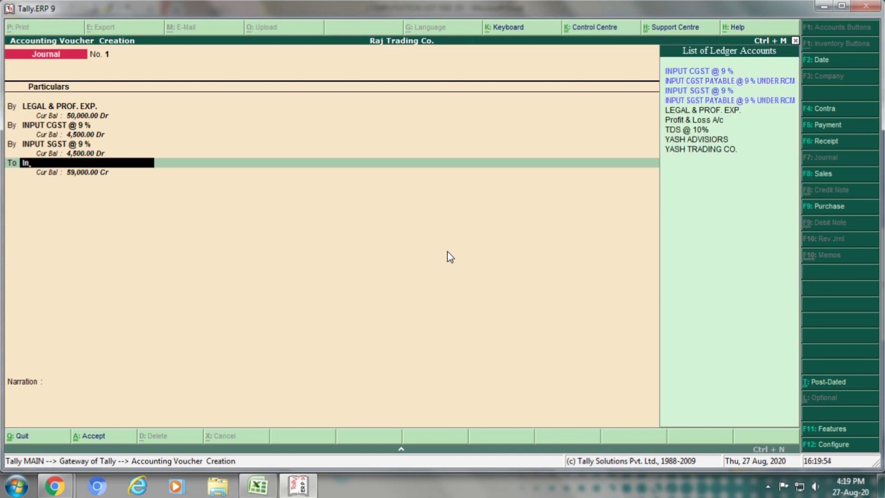
{"action": "key", "text": "Down"}
{"action": "key", "text": "Down"}
{"action": "key", "text": "Up"}
{"action": "key", "text": "Return"}
{"action": "key", "text": "alt+Tab"}
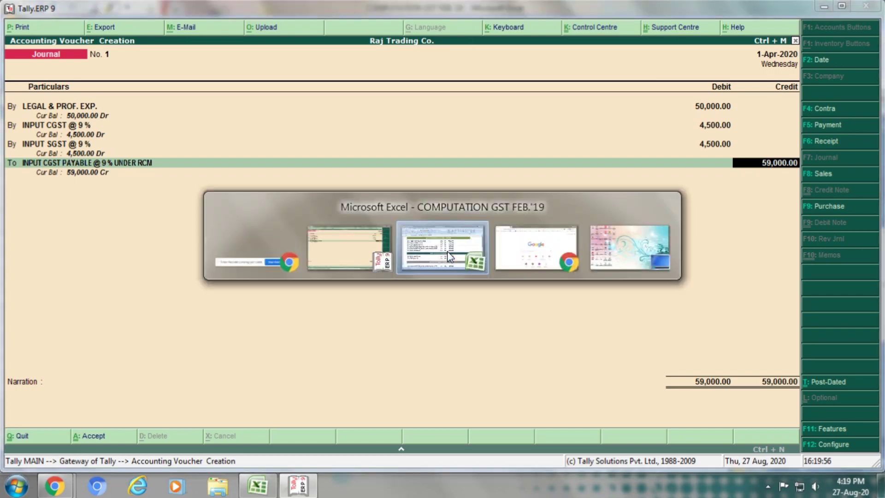
{"action": "key", "text": "Right"}
{"action": "key", "text": "Right"}
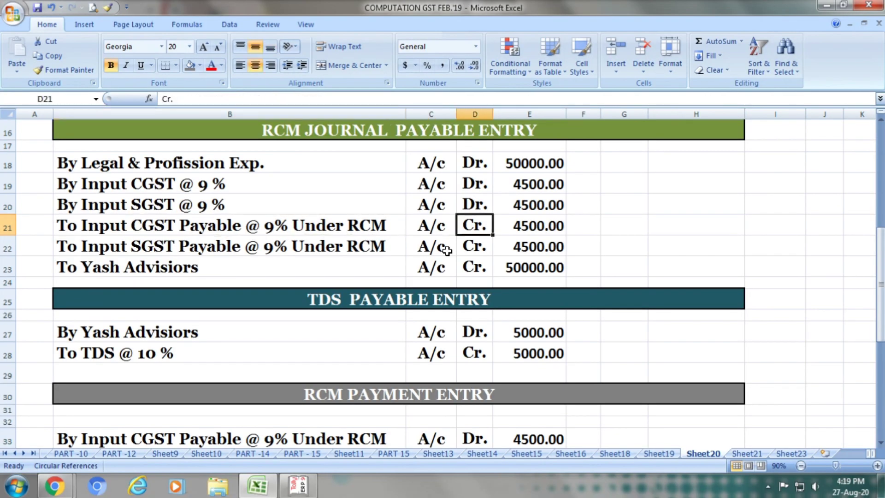
{"action": "key", "text": "Right"}
{"action": "key", "text": "alt+Tab"}
{"action": "type", "text": "4500"}
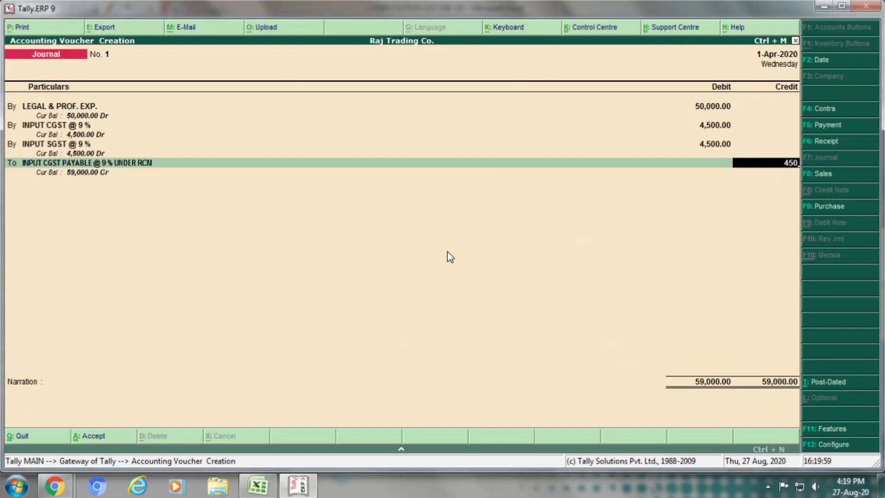
{"action": "key", "text": "Return"}
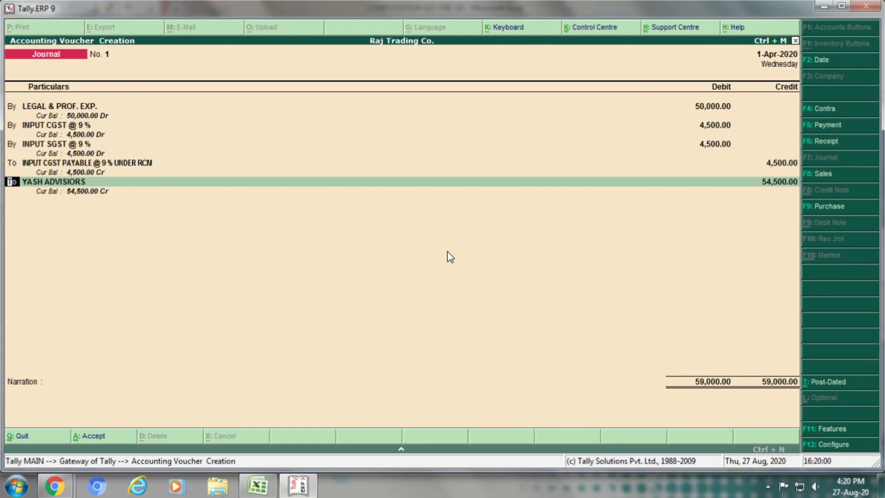
Choose INPUT SGST PAYABLE @ 9 % UNDER RCM as the ledger for the second credit line of the voucher
{"action": "key", "text": "Return"}
{"action": "type", "text": "Input"}
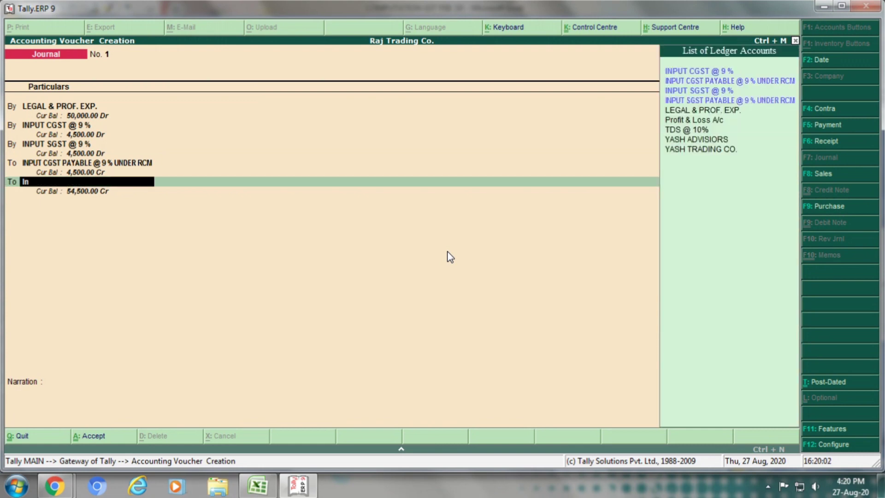
{"action": "key", "text": "Down"}
{"action": "key", "text": "Down"}
{"action": "key", "text": "Down"}
{"action": "key", "text": "Down"}
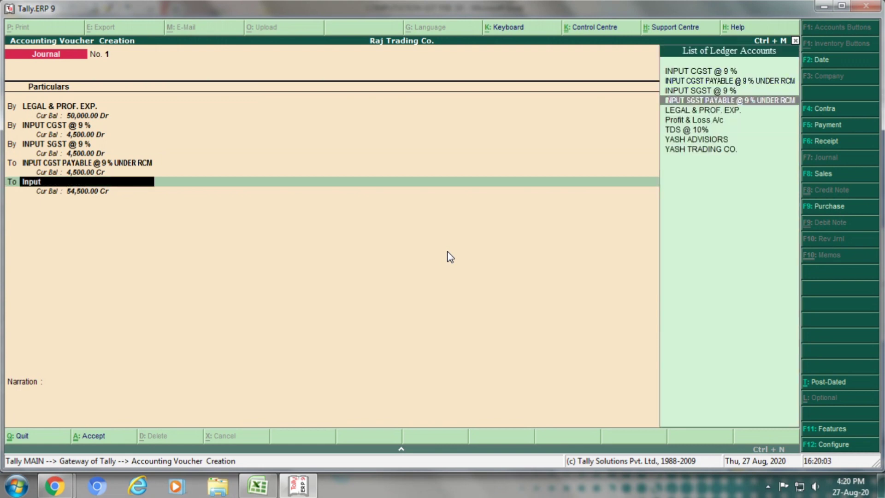
{"action": "key", "text": "Return"}
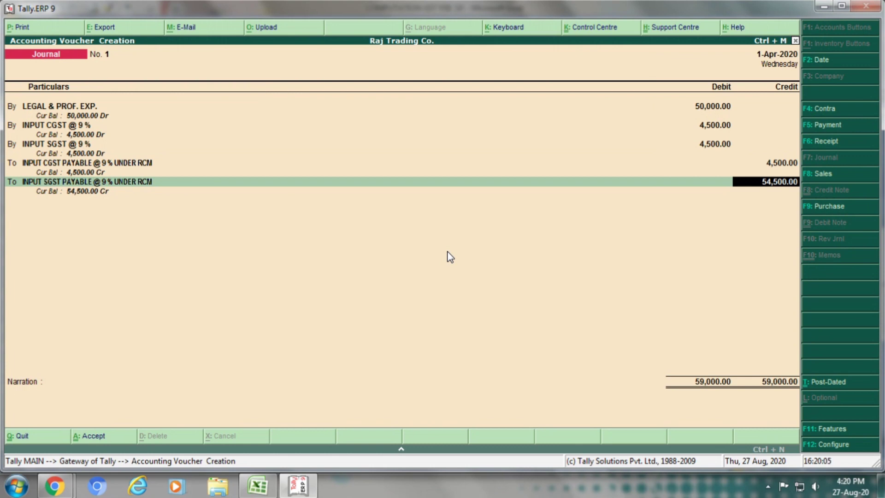
Check the SGST payable line in the Excel sheet and enter 4500 as the ledger's credit amount in Tally
{"action": "key", "text": "alt+Tab"}
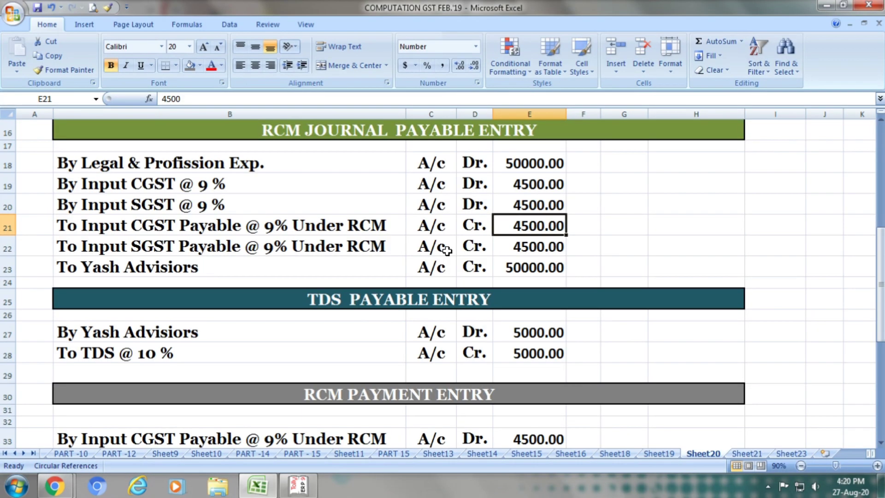
{"action": "left_click", "coordinate": [272, 249]}
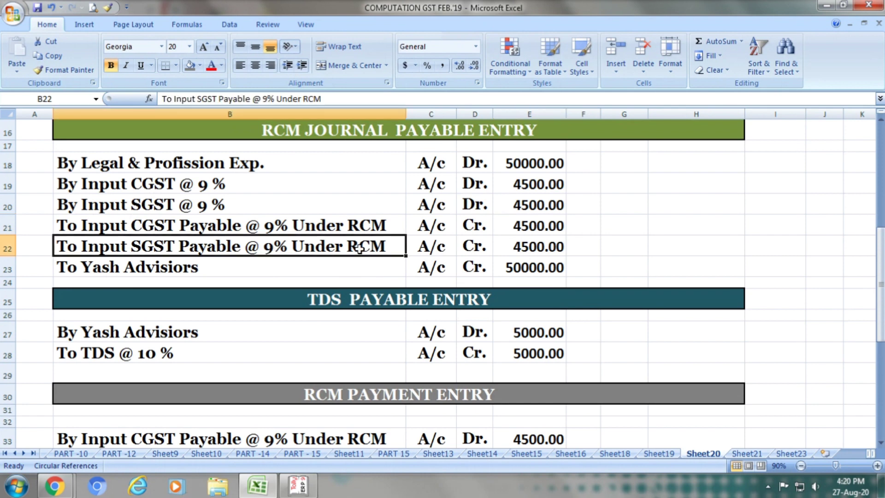
{"action": "left_click", "coordinate": [428, 247]}
{"action": "left_click", "coordinate": [474, 248]}
{"action": "left_click", "coordinate": [523, 249]}
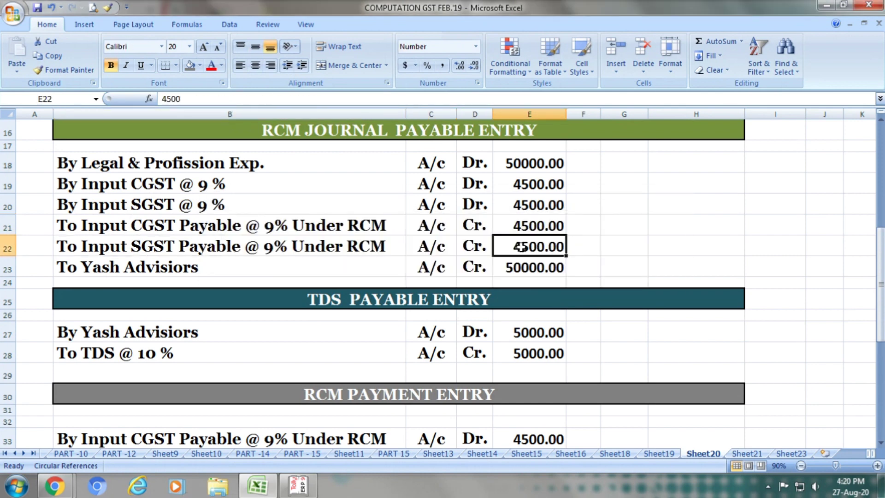
{"action": "key", "text": "alt+Tab"}
{"action": "type", "text": "45"}
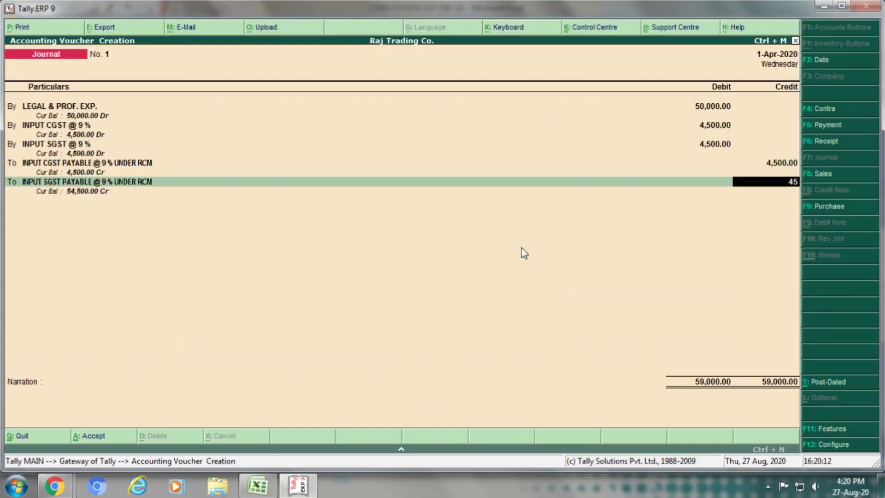
{"action": "type", "text": "00"}
{"action": "key", "text": "Return"}
Credit YASH ADVISIORS with 50000 as the last voucher line, after checking the party's line in the Excel sheet
{"action": "key", "text": "Return"}
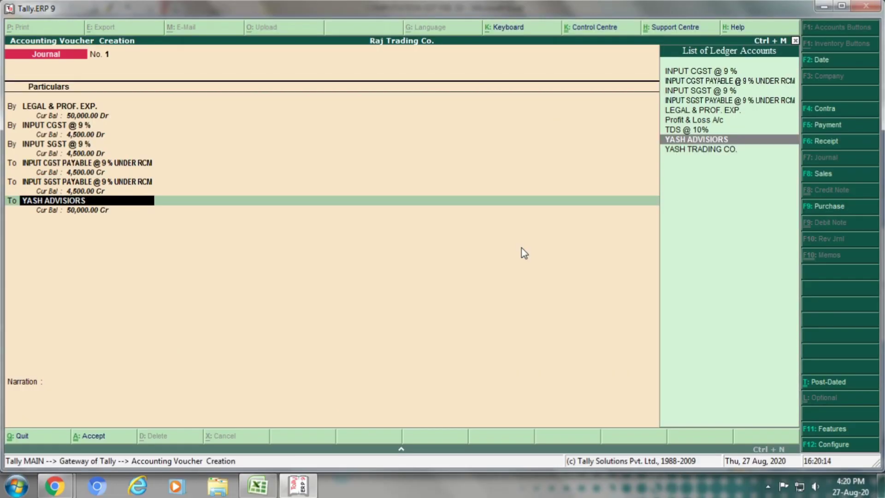
{"action": "key", "text": "alt+Tab"}
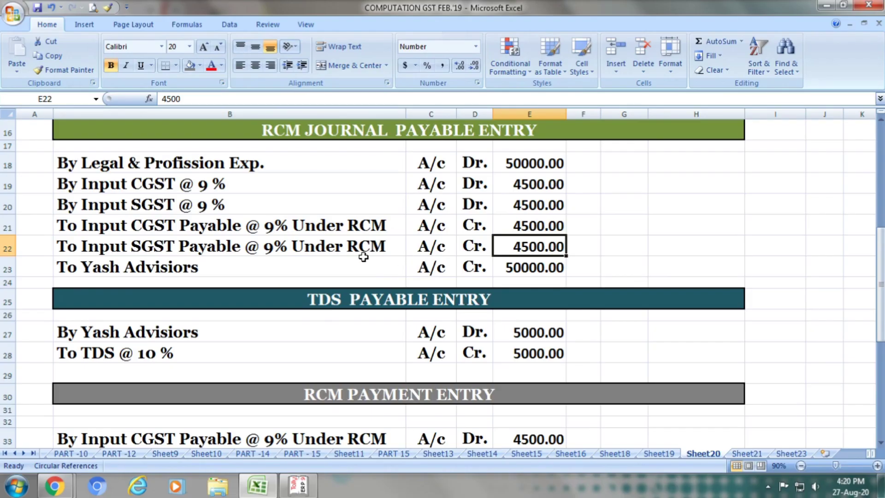
{"action": "left_click", "coordinate": [344, 264]}
{"action": "left_click", "coordinate": [424, 264]}
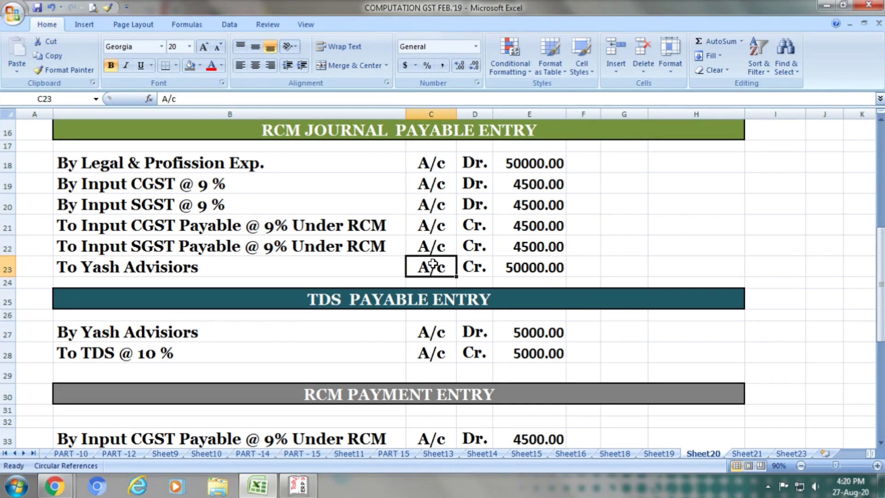
{"action": "left_click", "coordinate": [480, 266]}
{"action": "left_click", "coordinate": [516, 267]}
{"action": "key", "text": "alt+Tab"}
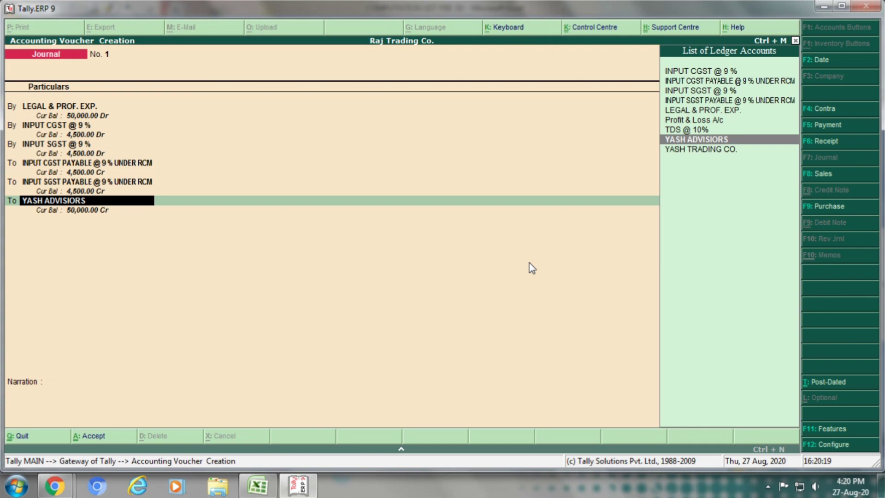
{"action": "key", "text": "Return"}
{"action": "key", "text": "Return"}
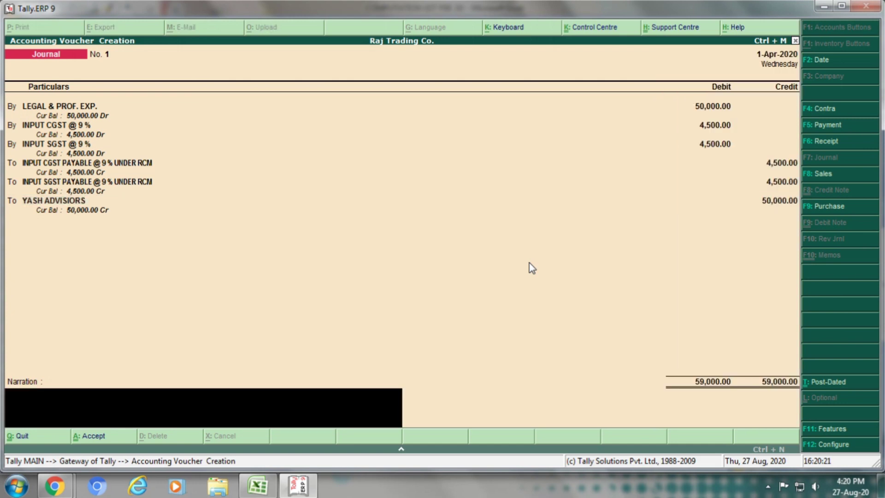
Save the RCM journal voucher without a narration and quit voucher creation to the Gateway of Tally
{"action": "key", "text": "Return"}
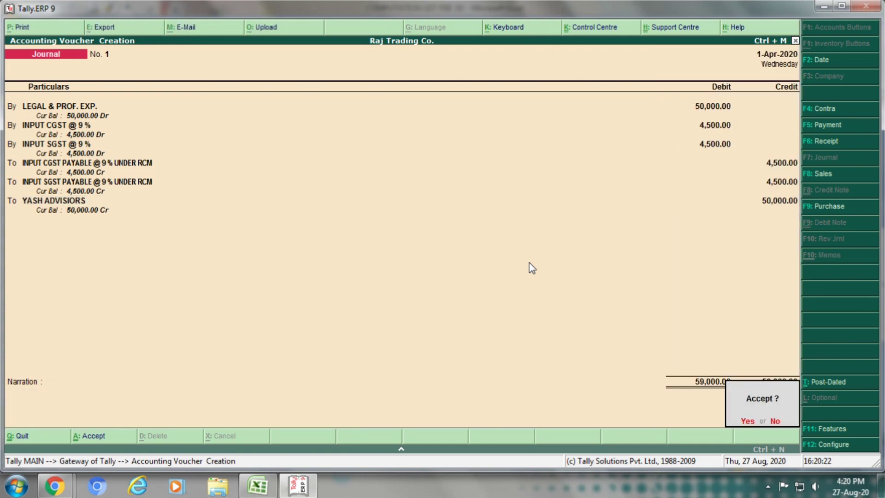
{"action": "key", "text": "Return"}
{"action": "key", "text": "Escape"}
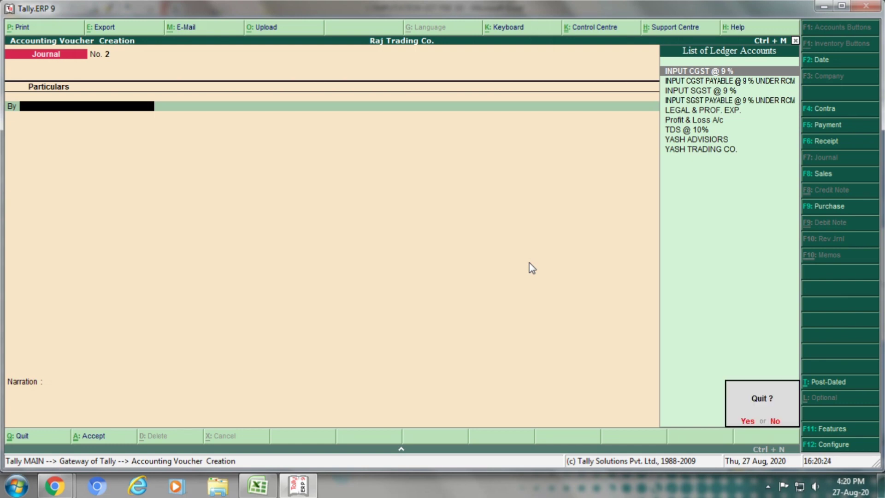
{"action": "key", "text": "Return"}
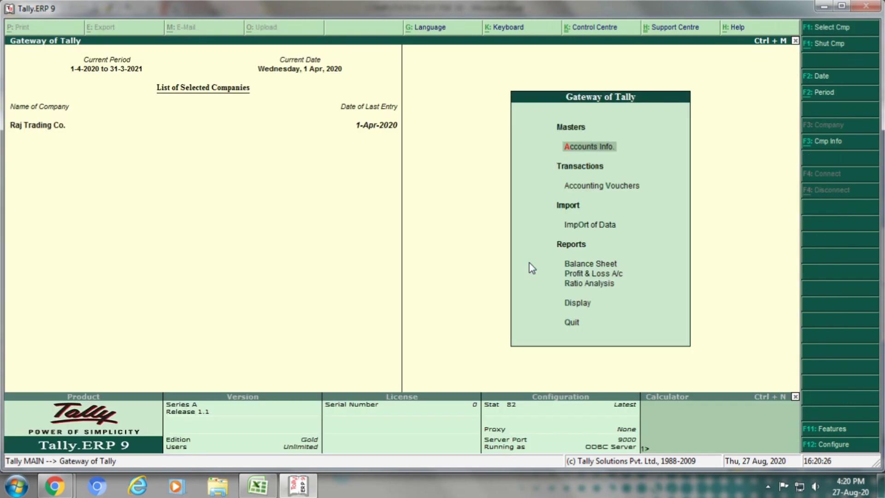
Check the legal and professional expense in the detailed Profit & Loss A/c and return to the Gateway of Tally
{"action": "left_click", "coordinate": [608, 276]}
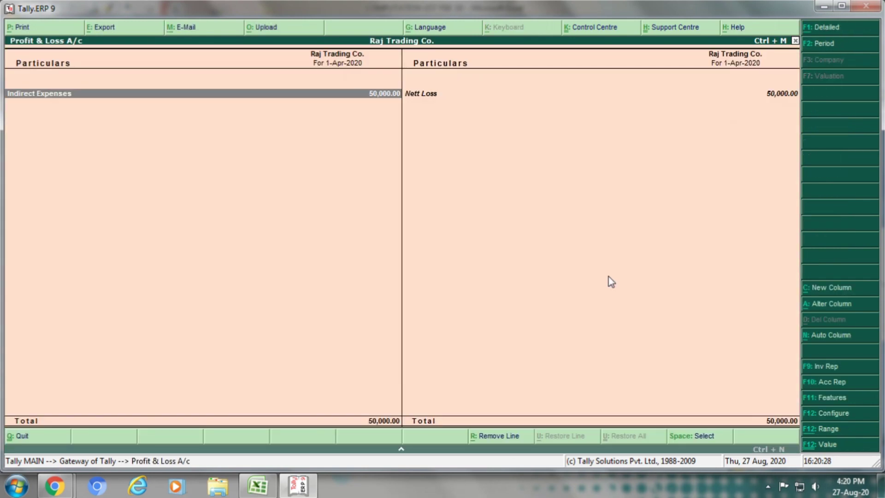
{"action": "key", "text": "alt+F1"}
{"action": "key", "text": "Down"}
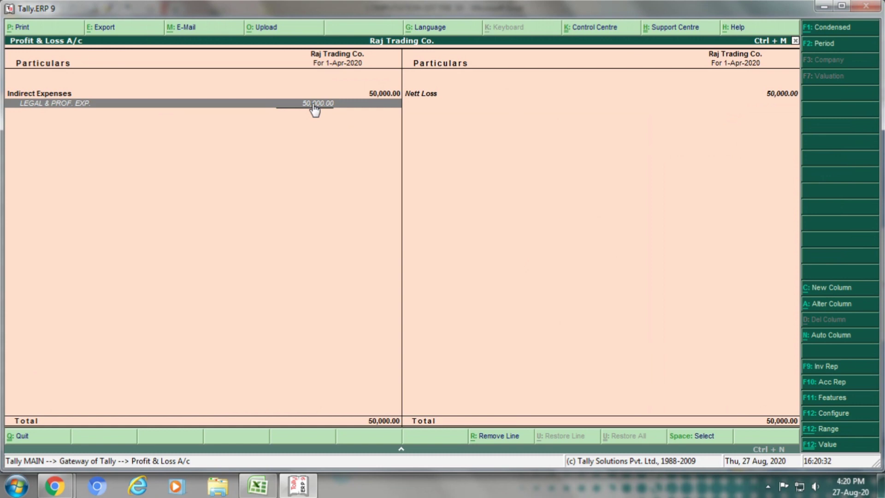
{"action": "key", "text": "Escape"}
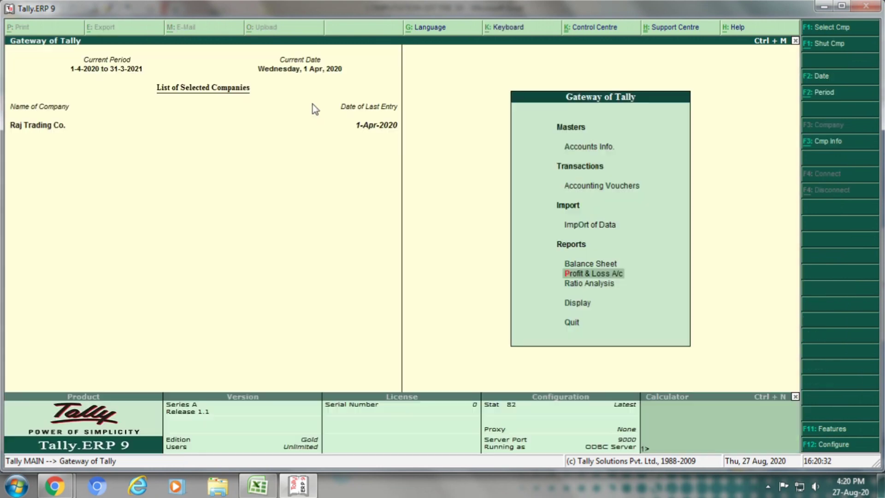
Examine the CGST and SGST ledger balances, including the RCM payable ledgers, under Duties & Taxes in the detailed balance sheet
{"action": "left_click", "coordinate": [583, 263]}
{"action": "key", "text": "alt+F1"}
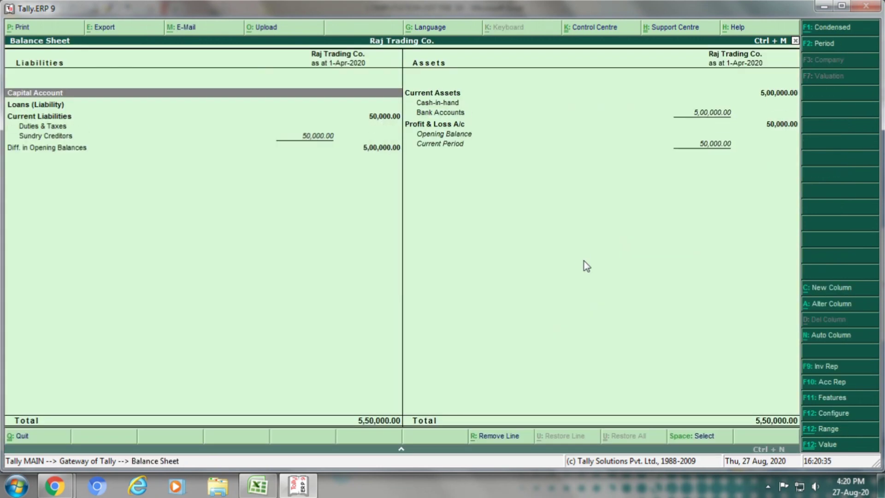
{"action": "key", "text": "Down"}
{"action": "key", "text": "Down"}
{"action": "key", "text": "Down"}
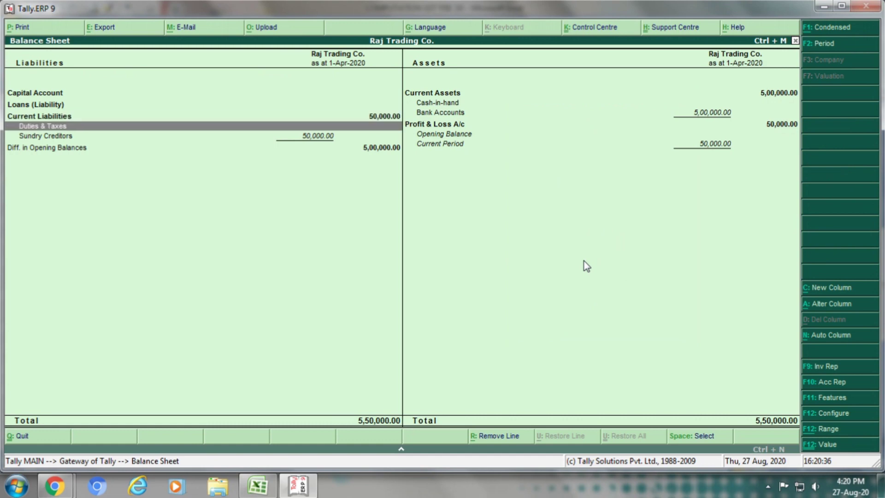
{"action": "key", "text": "Return"}
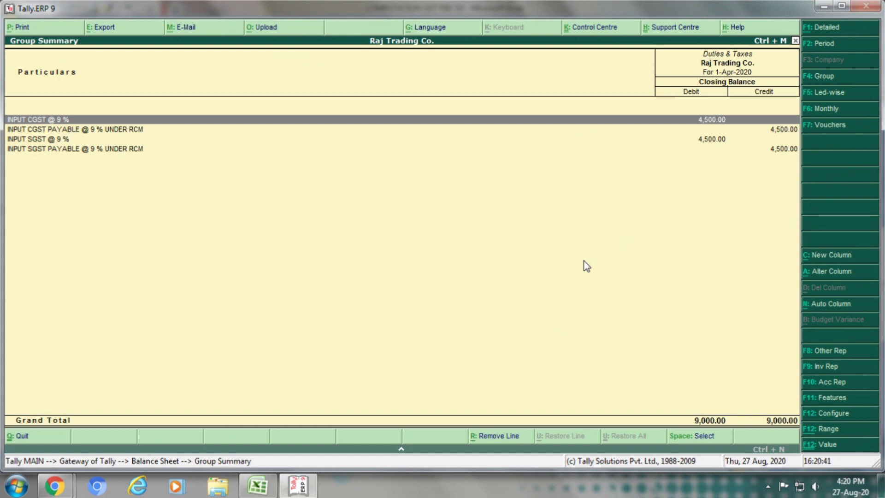
{"action": "key", "text": "Down"}
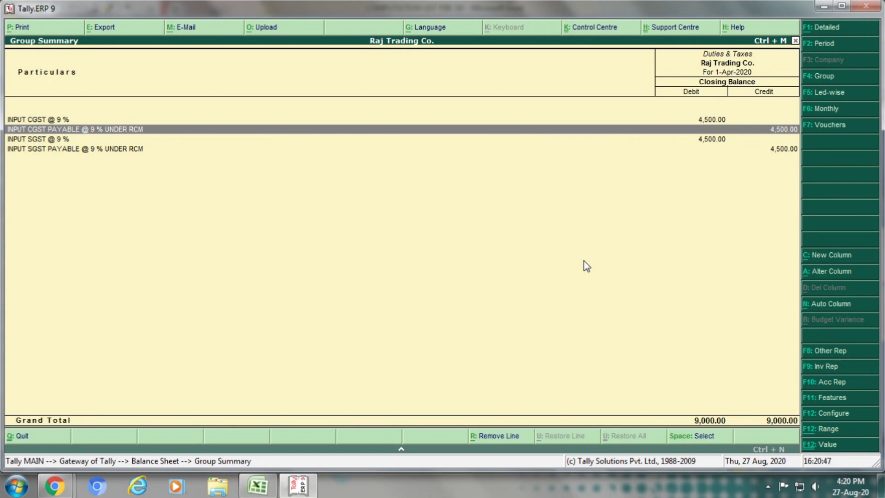
{"action": "key", "text": "Down"}
{"action": "key", "text": "Down"}
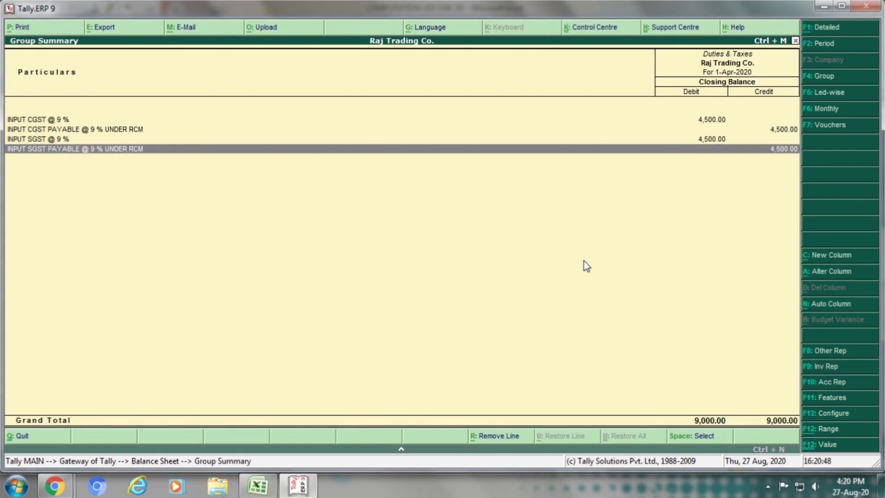
{"action": "key", "text": "Up"}
{"action": "key", "text": "Up"}
{"action": "key", "text": "Up"}
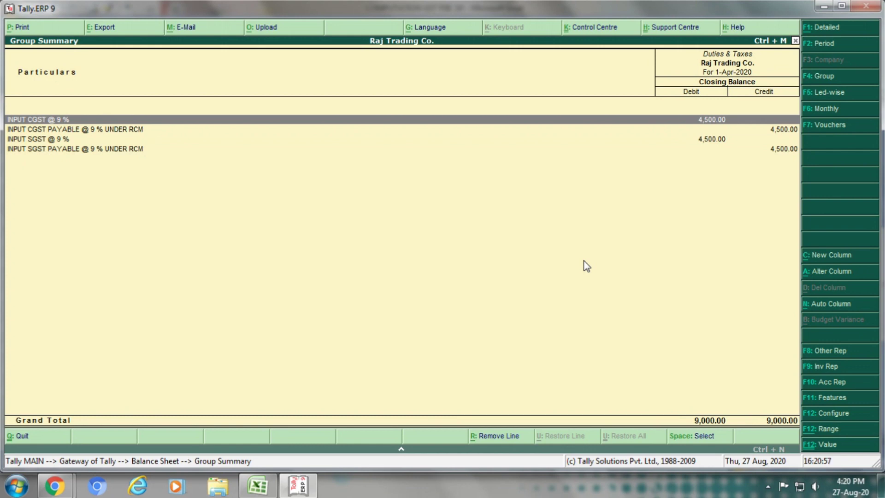
{"action": "key", "text": "Escape"}
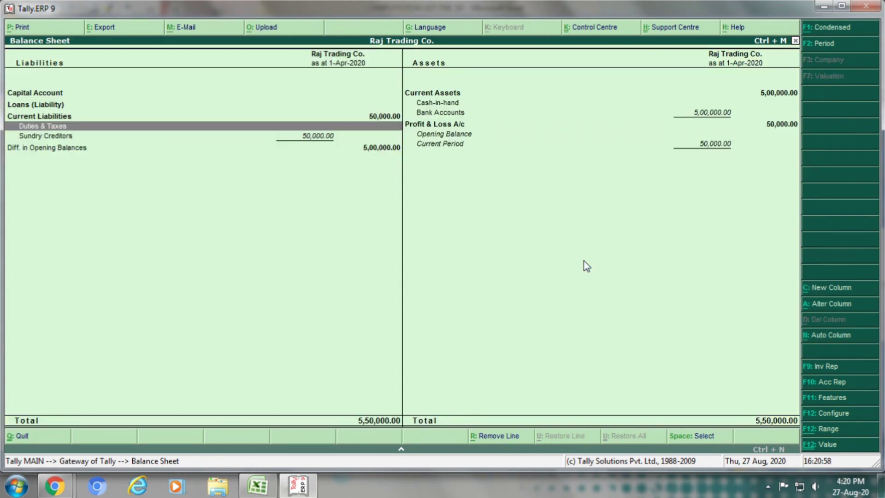
Examine the YASH ADVISIORS balance under Sundry Creditors and leave the balance sheet
{"action": "key", "text": "Down"}
{"action": "key", "text": "Return"}
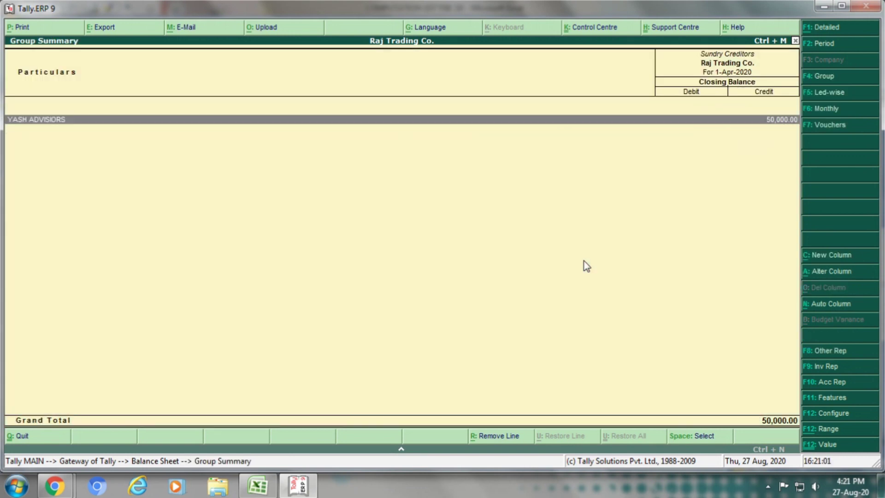
{"action": "key", "text": "Return"}
{"action": "key", "text": "Escape"}
{"action": "key", "text": "Escape"}
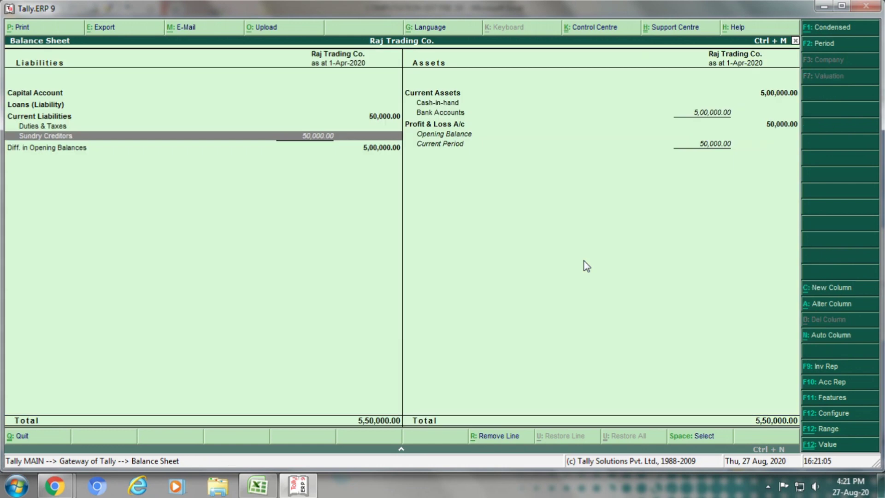
{"action": "key", "text": "Escape"}
Open a new journal voucher and check the Yash Advisiors debit line of the TDS PAYABLE ENTRY in the Excel sheet
{"action": "key", "text": "Up"}
{"action": "key", "text": "Up"}
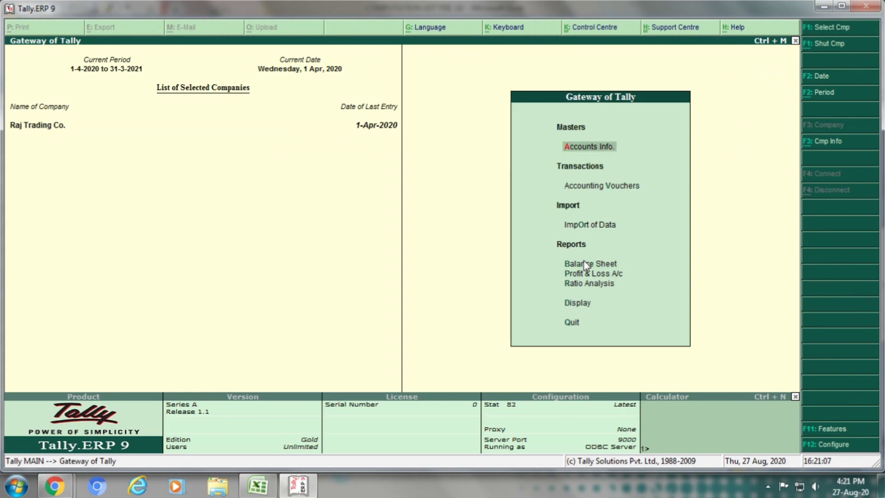
{"action": "key", "text": "Down"}
{"action": "key", "text": "Return"}
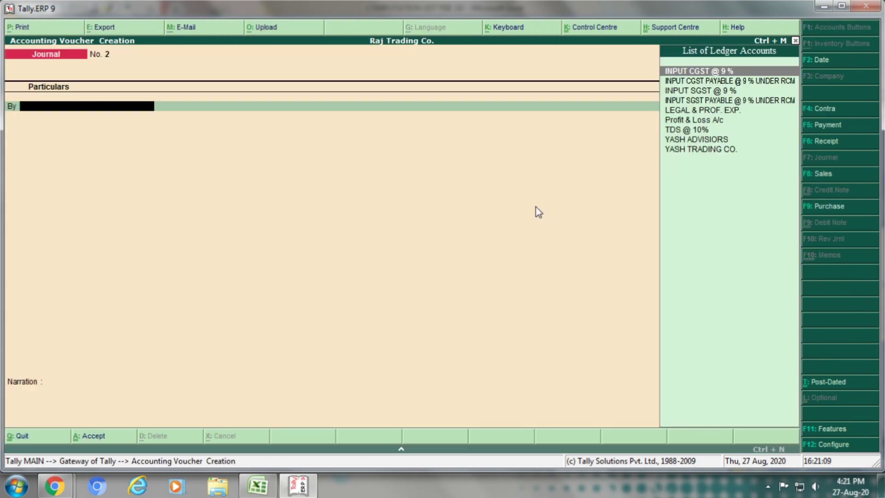
{"action": "key", "text": "alt+Tab"}
{"action": "scroll", "coordinate": [534, 205], "scroll_direction": "down", "scroll_amount": 2}
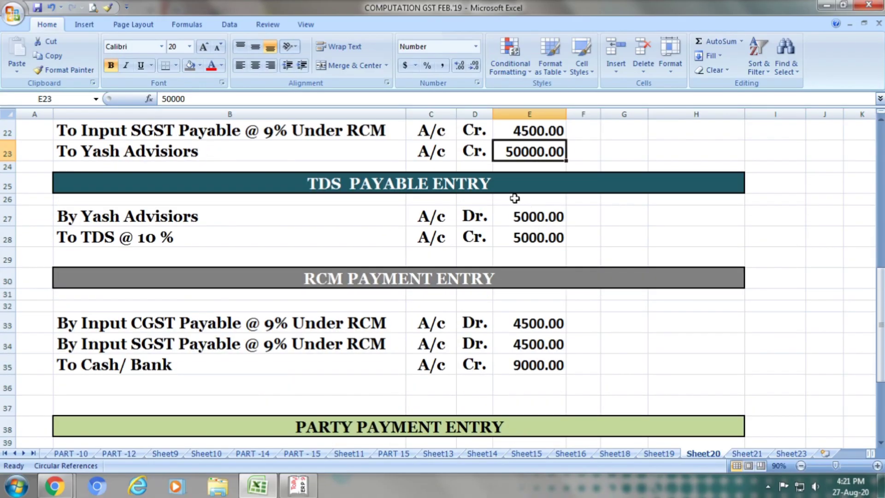
{"action": "left_click", "coordinate": [491, 184]}
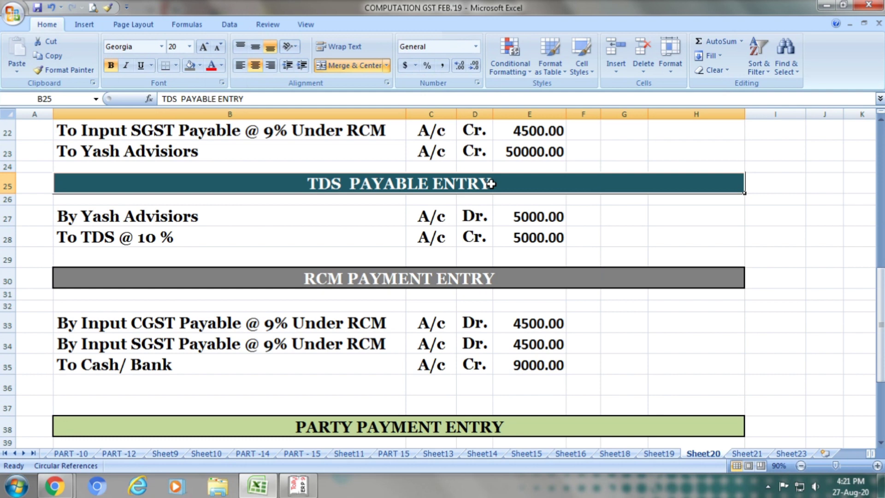
{"action": "left_click", "coordinate": [298, 215]}
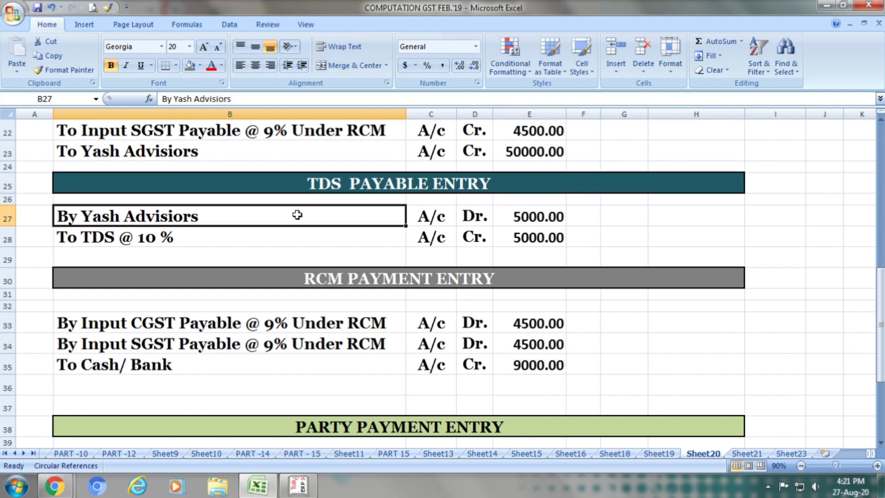
{"action": "left_click", "coordinate": [434, 215]}
{"action": "left_click", "coordinate": [474, 215]}
{"action": "left_click", "coordinate": [550, 217]}
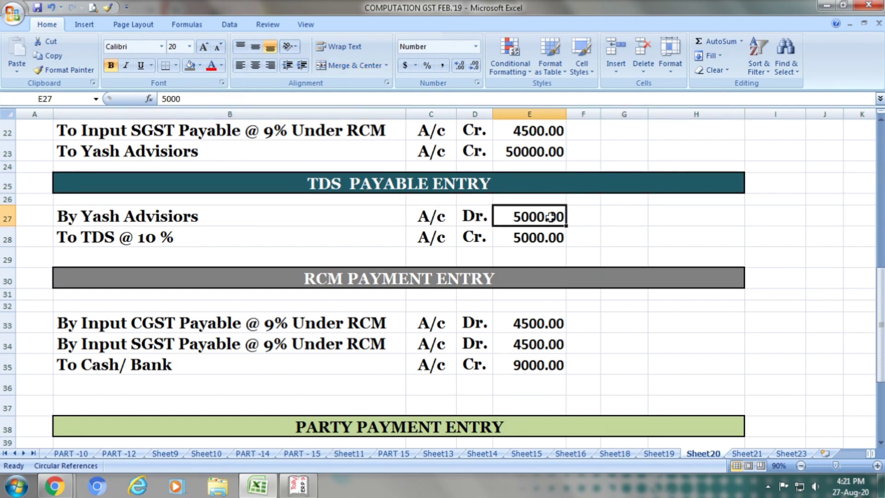
{"action": "key", "text": "alt+Tab"}
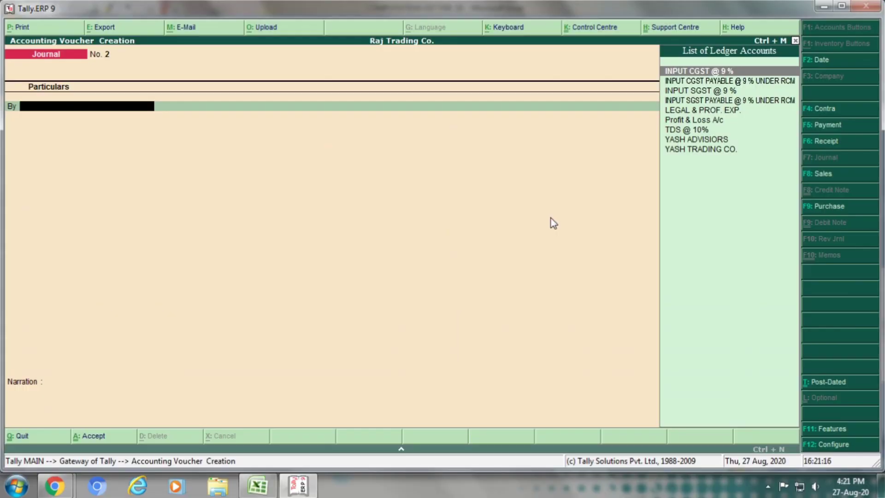
Debit YASH ADVISIORS with 5000 as the first line of the Tally journal voucher
{"action": "type", "text": "Yas"}
{"action": "key", "text": "Down"}
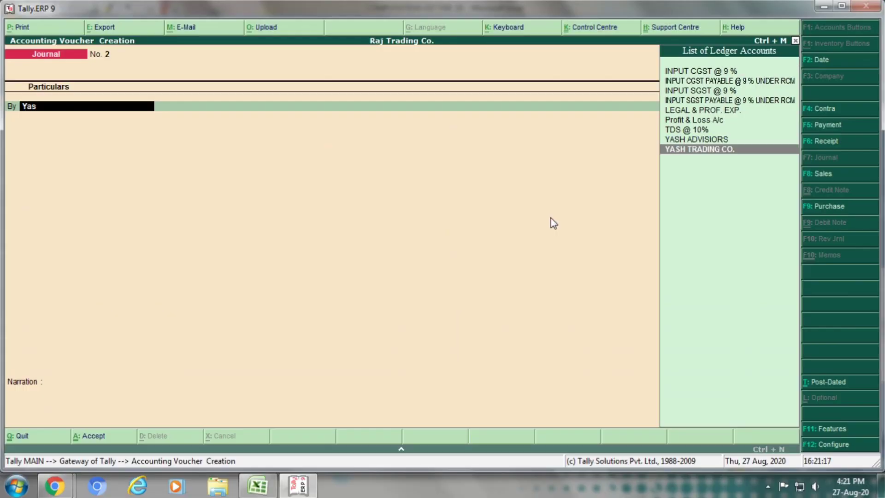
{"action": "key", "text": "Up"}
{"action": "key", "text": "Return"}
{"action": "type", "text": "5000"}
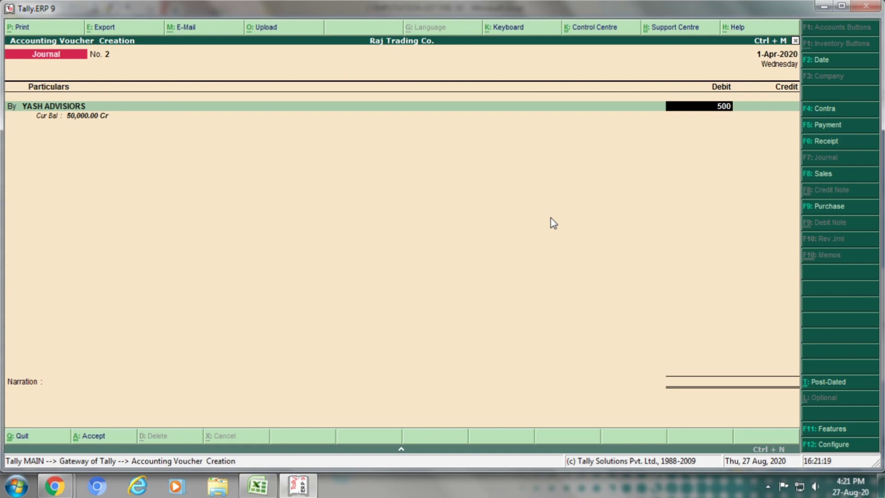
{"action": "key", "text": "alt+Tab"}
{"action": "key", "text": "alt+Tab"}
{"action": "key", "text": "Return"}
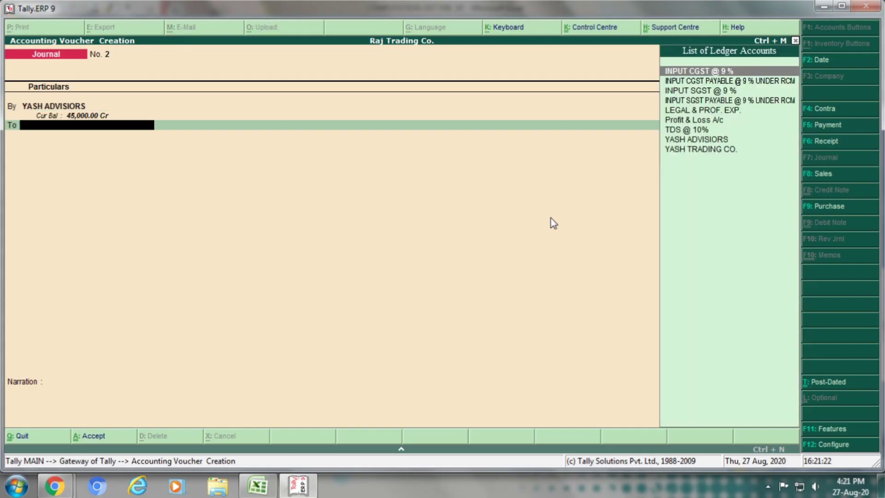
Check the TDS credit line in the Excel sheet and credit TDS @ 10% with 5000 in the Tally voucher
{"action": "key", "text": "alt+Tab"}
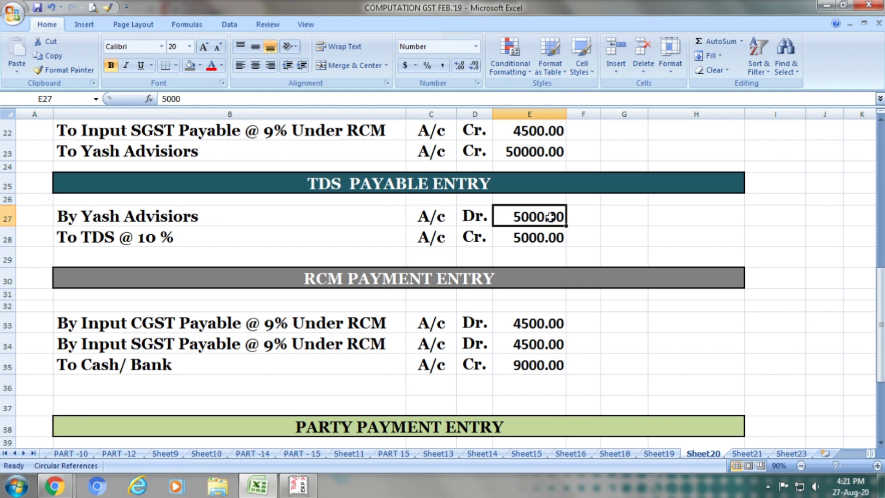
{"action": "left_click", "coordinate": [321, 235]}
{"action": "left_click", "coordinate": [429, 235]}
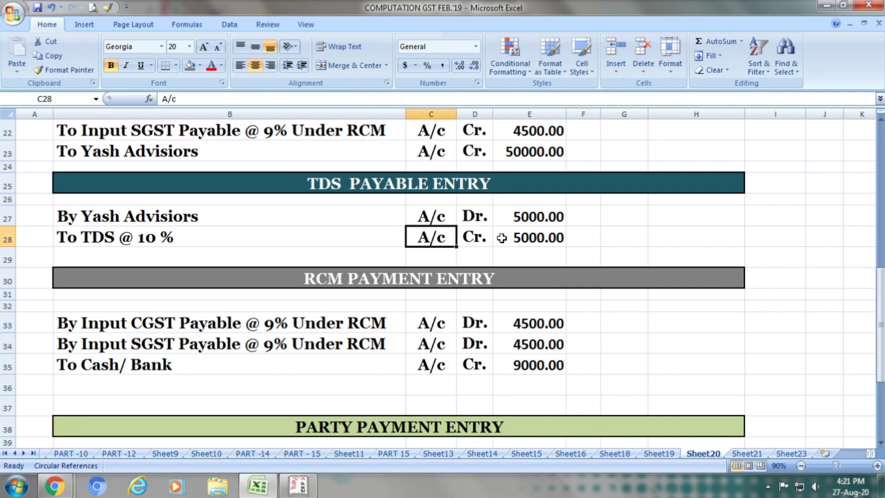
{"action": "left_click", "coordinate": [484, 235]}
{"action": "left_click", "coordinate": [516, 236]}
{"action": "key", "text": "alt+Tab"}
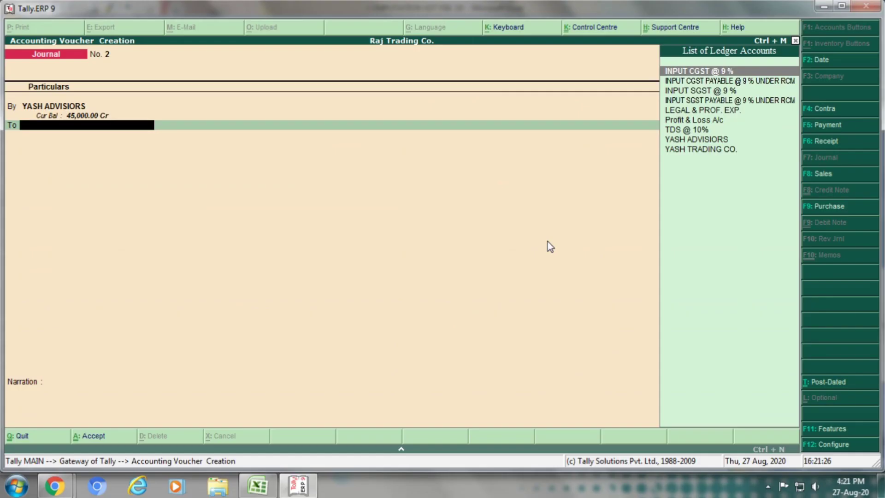
{"action": "type", "text": "Tds"}
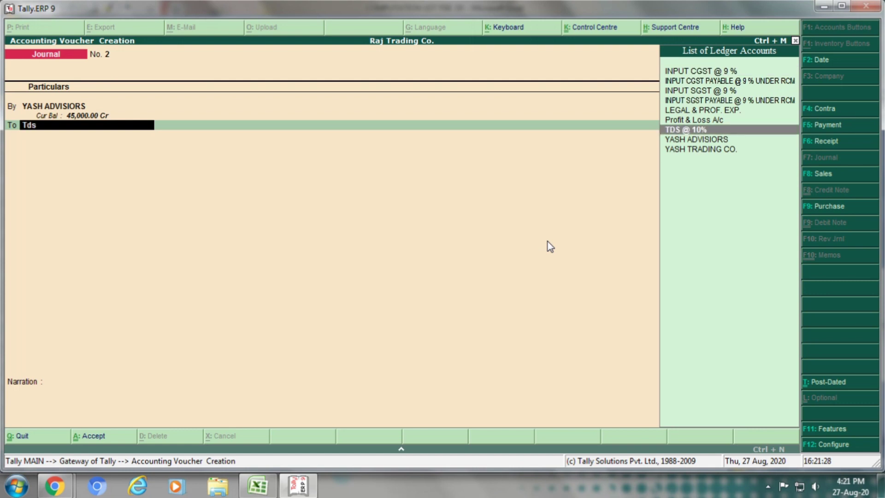
{"action": "key", "text": "Return"}
{"action": "key", "text": "Return"}
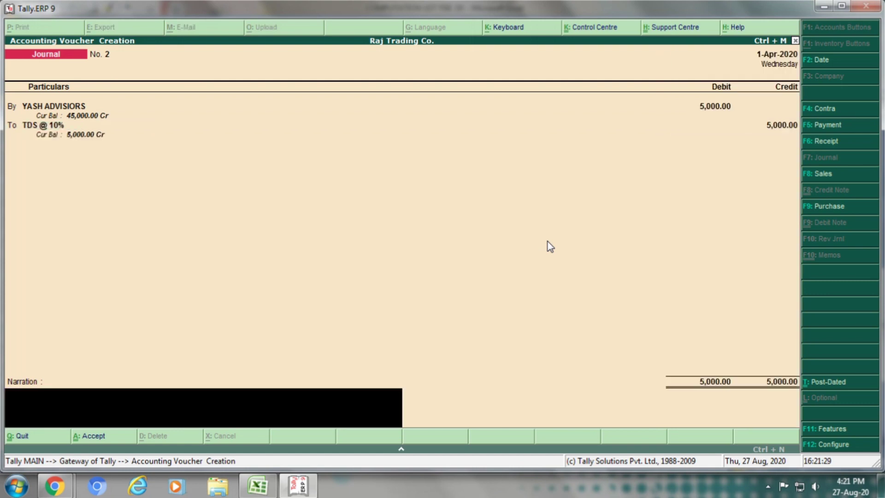
Save the TDS journal voucher without a narration and quit voucher creation to the Gateway of Tally
{"action": "key", "text": "Return"}
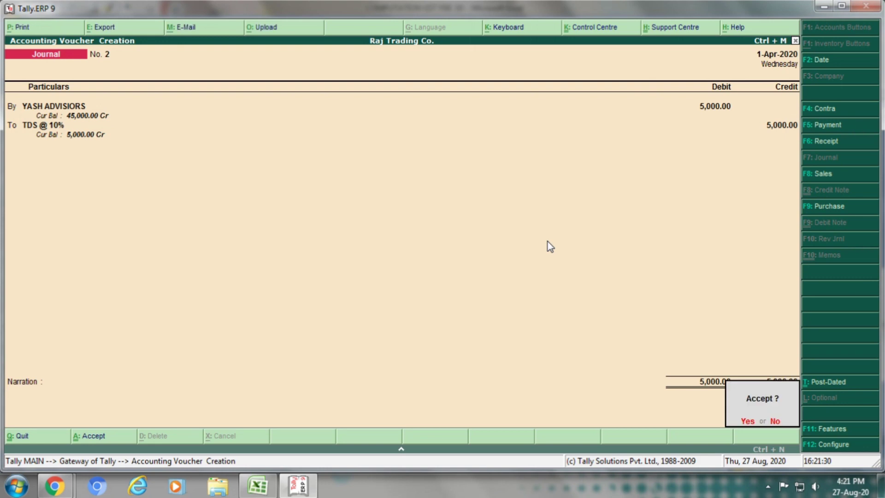
{"action": "key", "text": "Return"}
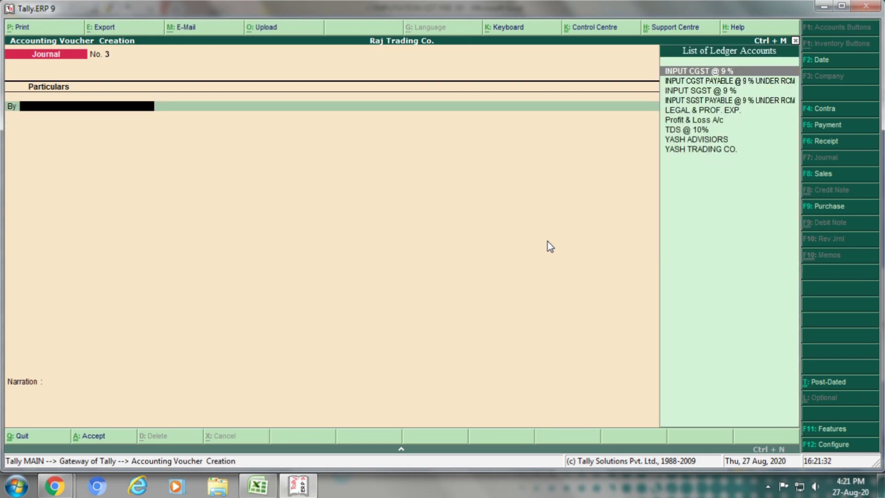
{"action": "key", "text": "Escape"}
{"action": "key", "text": "Return"}
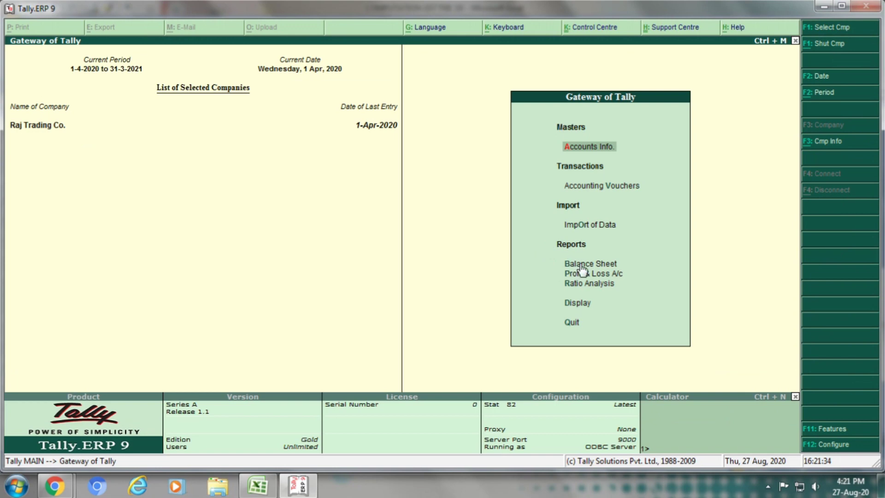
Review the LEGAL & PROF. EXP. monthly summary from the detailed Profit & Loss A/c and return to the Gateway of Tally
{"action": "left_click", "coordinate": [593, 276]}
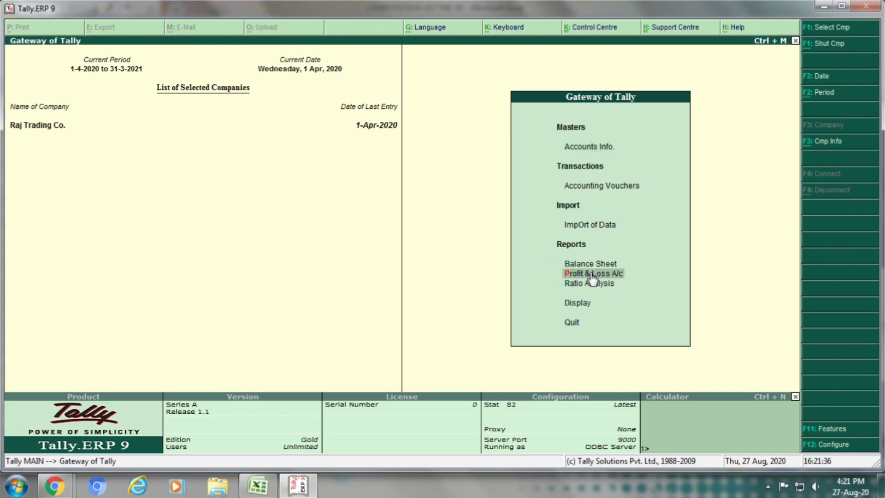
{"action": "left_click", "coordinate": [591, 274]}
{"action": "key", "text": "alt+F1"}
{"action": "key", "text": "Down"}
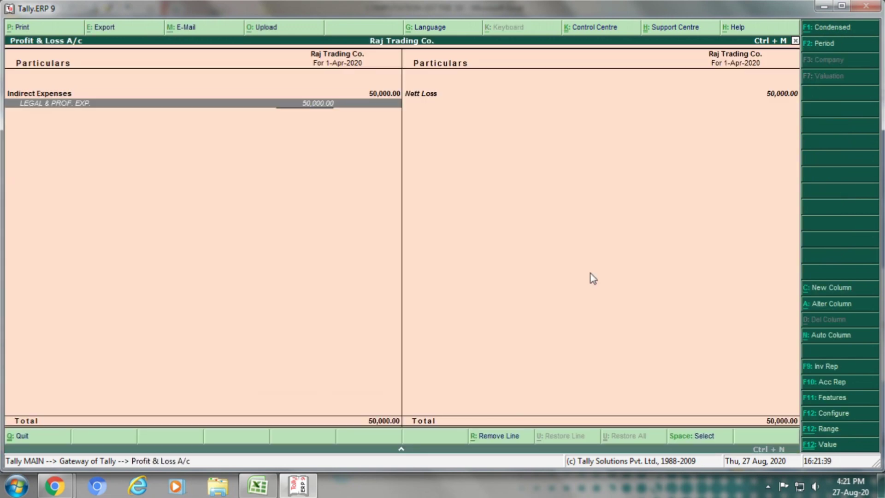
{"action": "key", "text": "Return"}
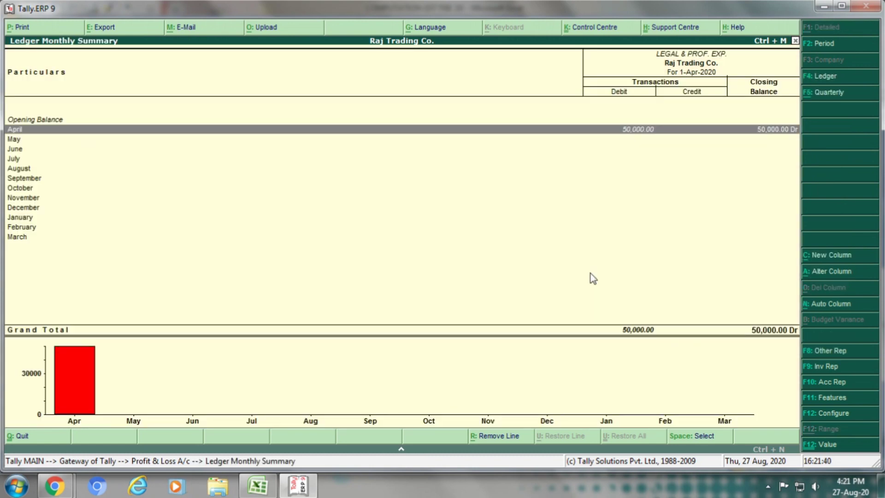
{"action": "key", "text": "Escape"}
{"action": "key", "text": "Escape"}
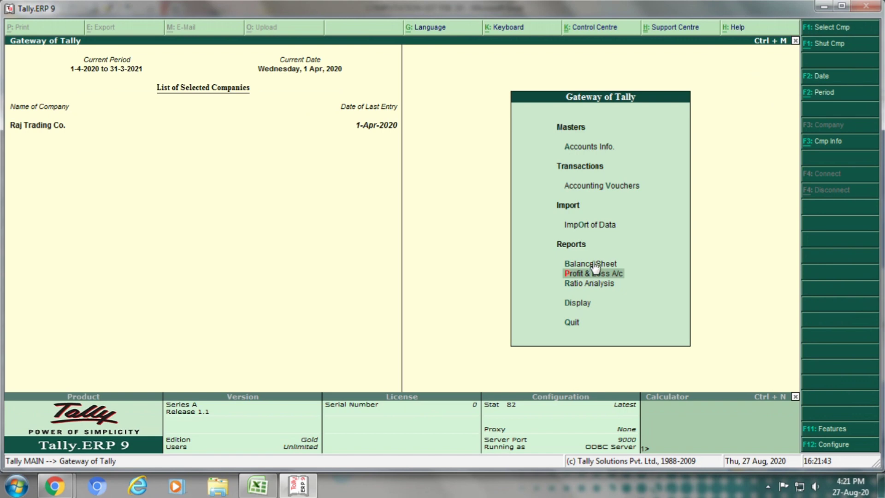
Review the Duties & Taxes breakdown and the Sundry Creditors line in the Balance Sheet and return to the Gateway of Tally
{"action": "left_click", "coordinate": [594, 266]}
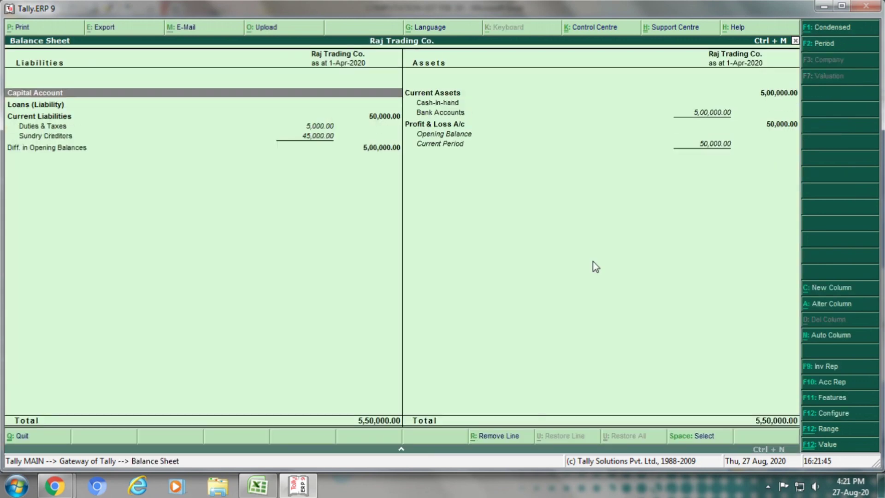
{"action": "key", "text": "Down"}
{"action": "key", "text": "Down"}
{"action": "key", "text": "Down"}
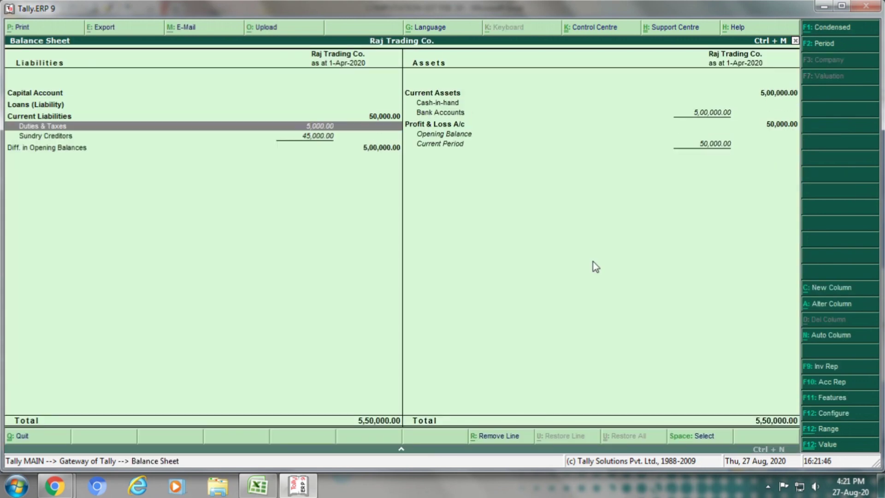
{"action": "key", "text": "Return"}
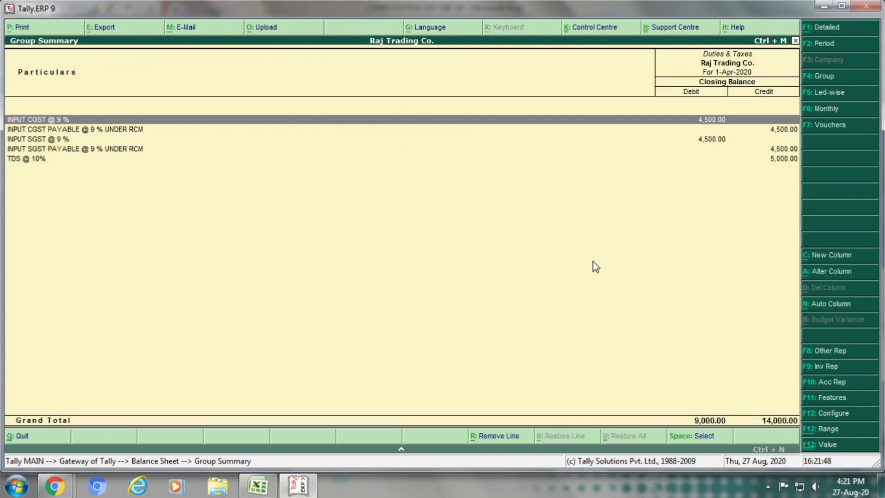
{"action": "left_click", "coordinate": [39, 162]}
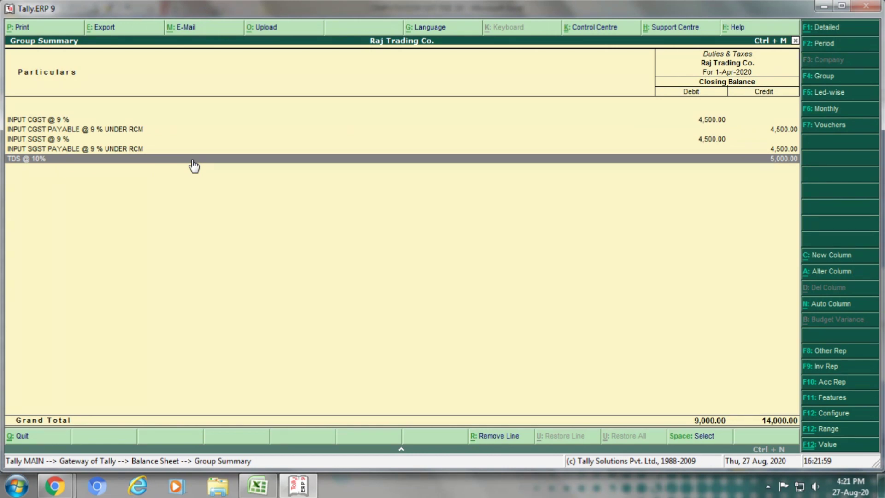
{"action": "key", "text": "Escape"}
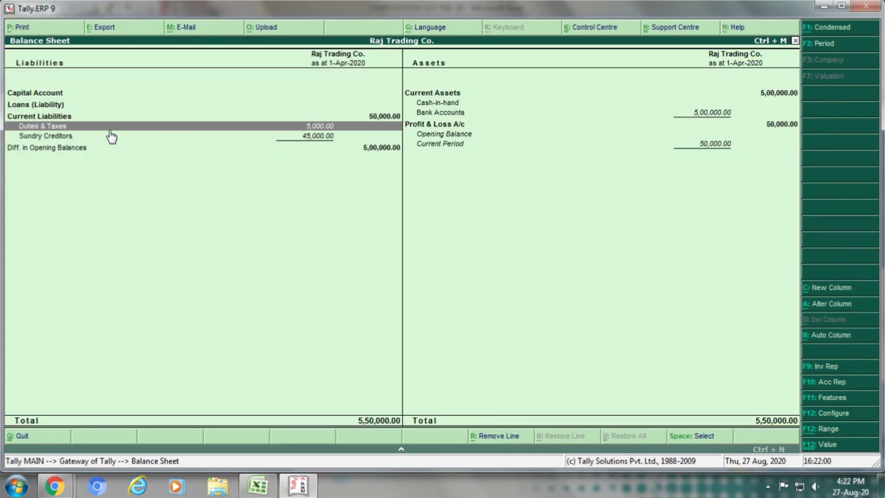
{"action": "left_click", "coordinate": [66, 137]}
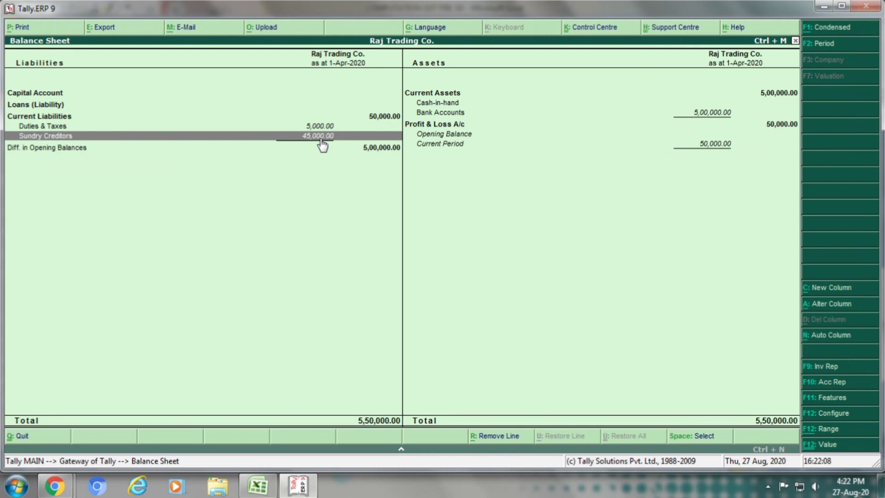
{"action": "key", "text": "Escape"}
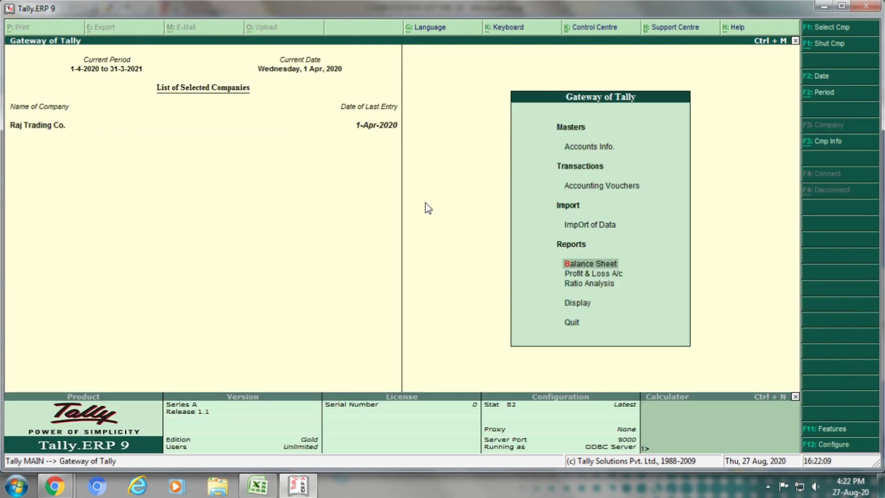
Open accounting voucher creation in Tally, check the RCM PAYMENT ENTRY in the Excel sheet and return to Tally
{"action": "key", "text": "Up"}
{"action": "key", "text": "Up"}
{"action": "key", "text": "Up"}
{"action": "key", "text": "Down"}
{"action": "key", "text": "Down"}
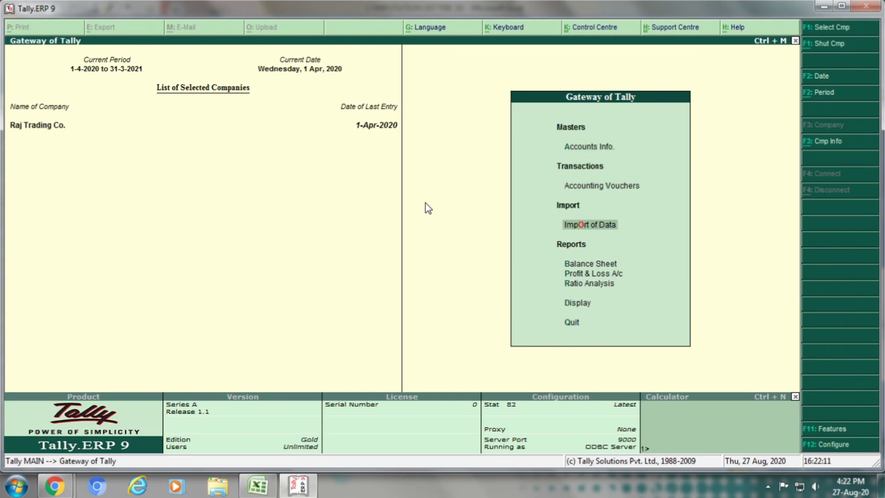
{"action": "key", "text": "Up"}
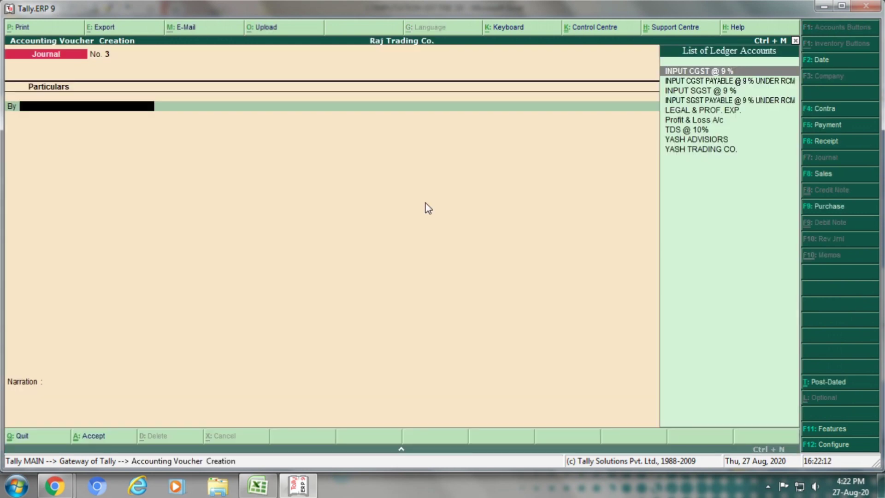
{"action": "key", "text": "alt+Tab"}
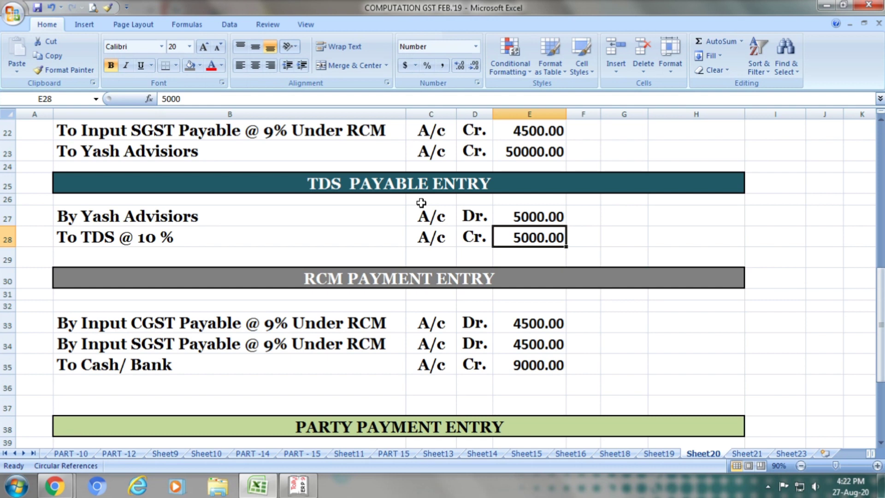
{"action": "left_click", "coordinate": [395, 282]}
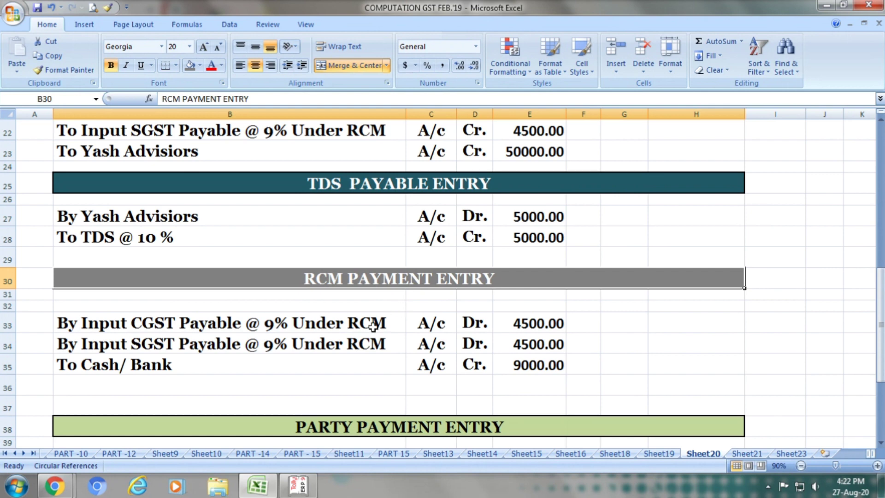
{"action": "left_click", "coordinate": [319, 326]}
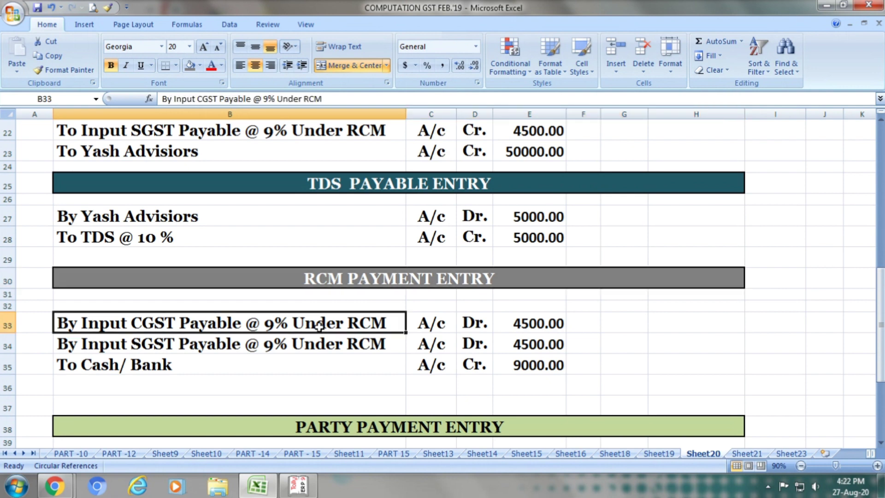
{"action": "key", "text": "alt+Tab"}
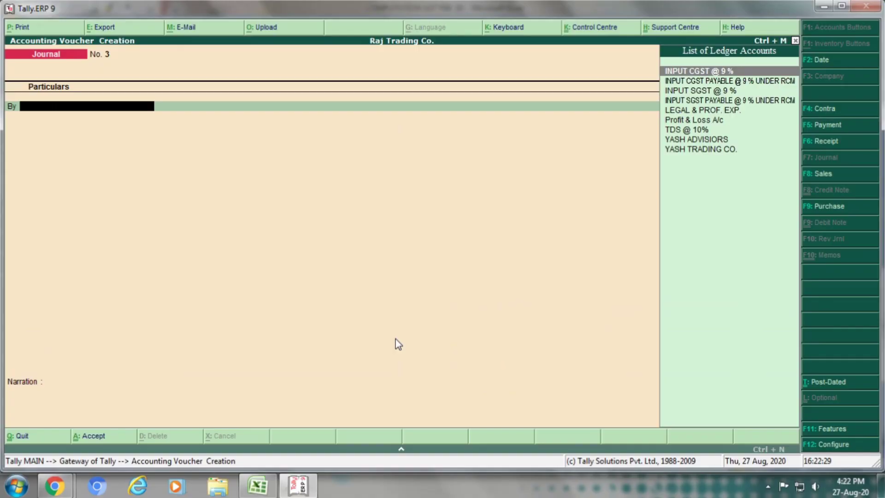
Switch to a payment voucher and set Use Single Entry mode for Pymt/Rcpt/Contra to No in its configuration
{"action": "left_click", "coordinate": [823, 125]}
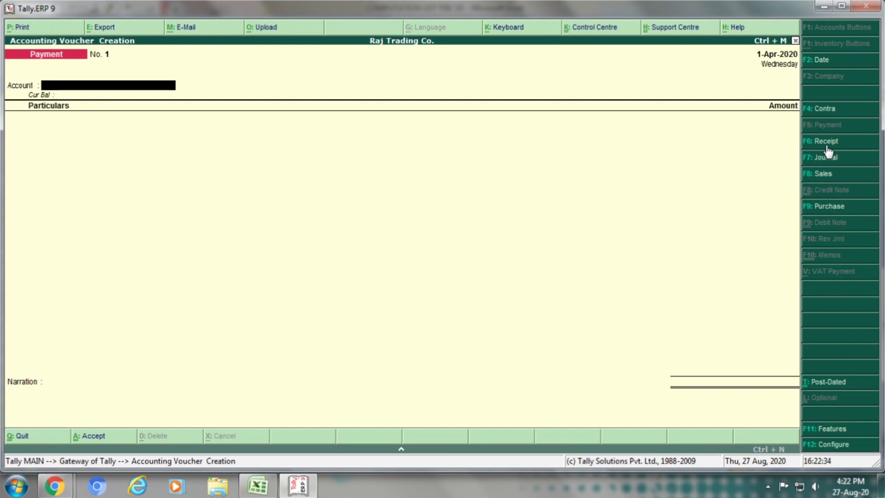
{"action": "key", "text": "F12"}
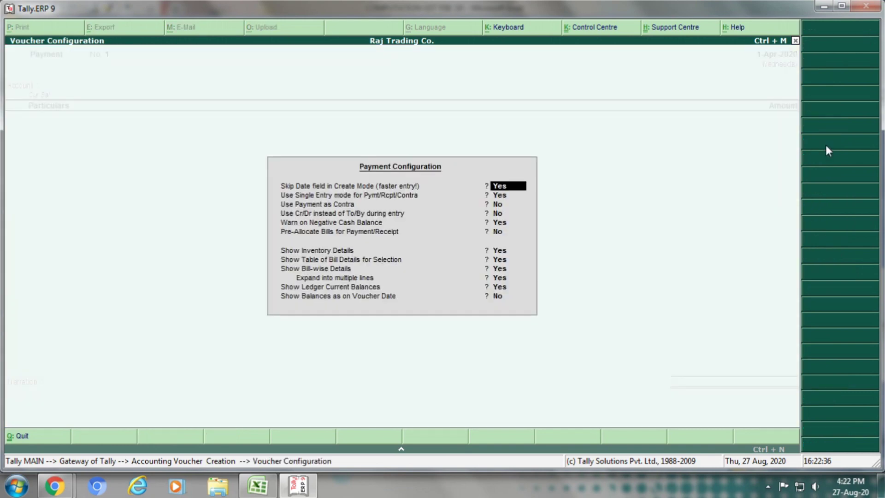
{"action": "key", "text": "Return"}
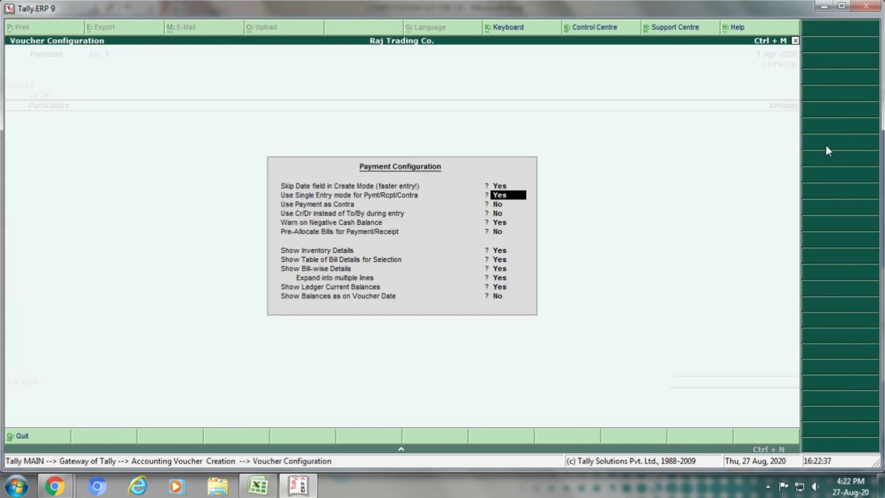
{"action": "type", "text": "n"}
{"action": "key", "text": "Return"}
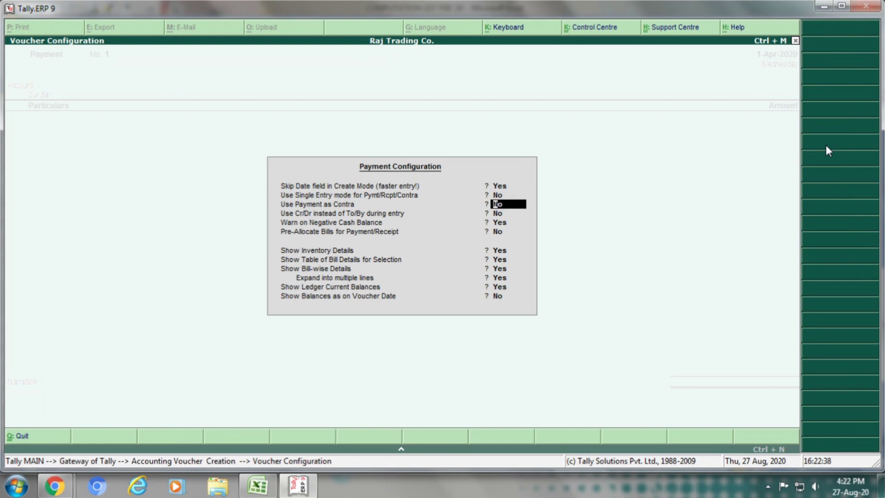
{"action": "key", "text": "ctrl+a"}
Check the CGST line in the Excel sheet and debit INPUT CGST PAYABLE @ 9 % UNDER RCM with 4,500 in the Tally payment voucher
{"action": "key", "text": "alt+Tab"}
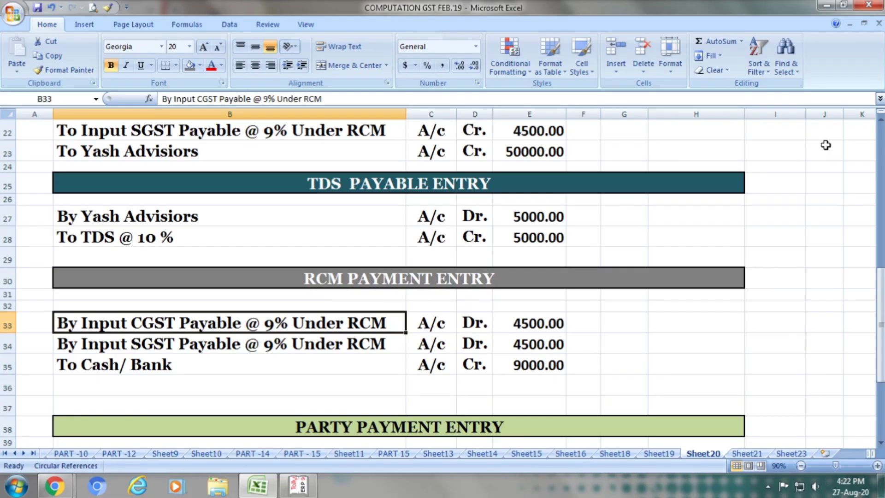
{"action": "key", "text": "alt+Tab"}
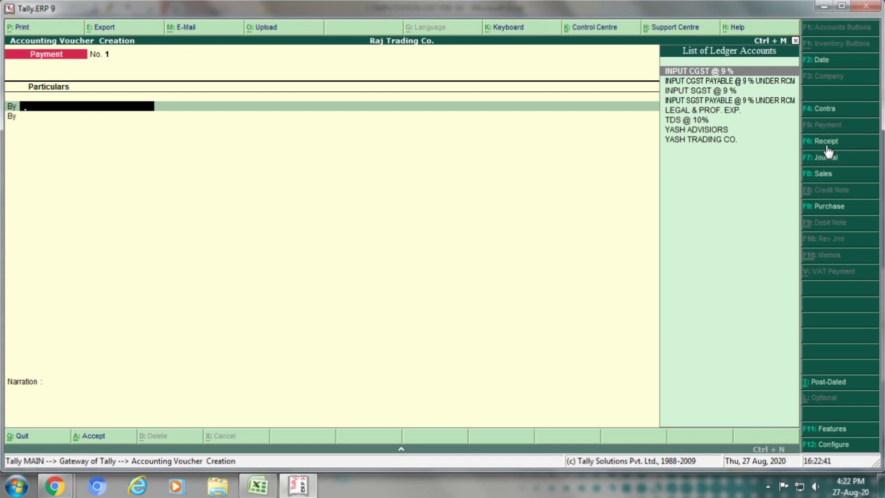
{"action": "type", "text": "In"}
{"action": "key", "text": "Down"}
{"action": "key", "text": "Down"}
{"action": "key", "text": "Up"}
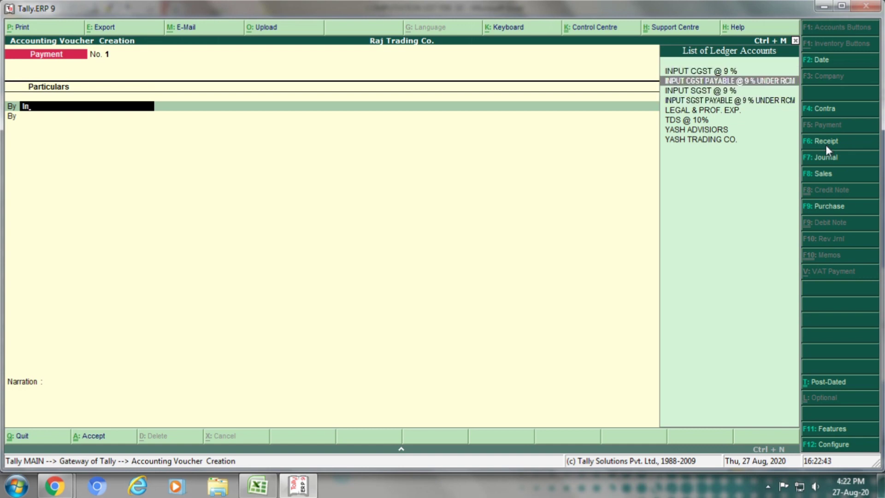
{"action": "key", "text": "Return"}
{"action": "key", "text": "alt+Tab"}
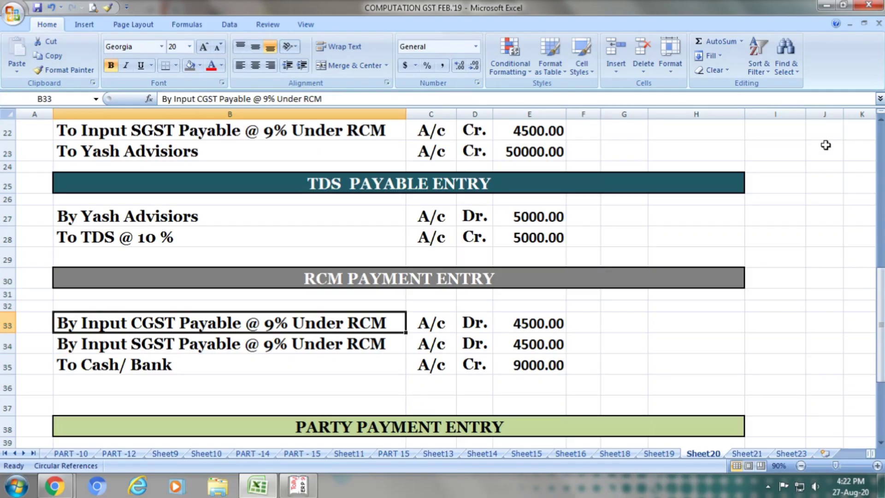
{"action": "key", "text": "Right"}
{"action": "key", "text": "Right"}
{"action": "key", "text": "Right"}
{"action": "key", "text": "alt+Tab"}
{"action": "type", "text": "4"}
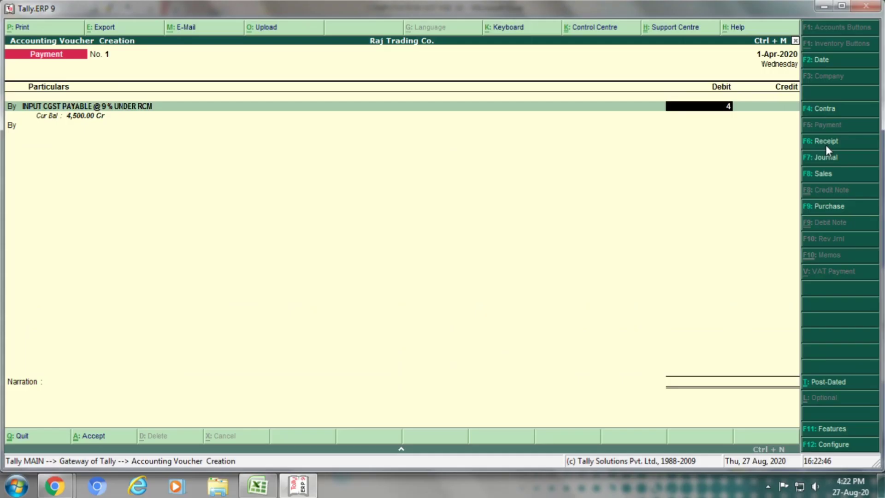
{"action": "type", "text": ",500"}
{"action": "key", "text": "Return"}
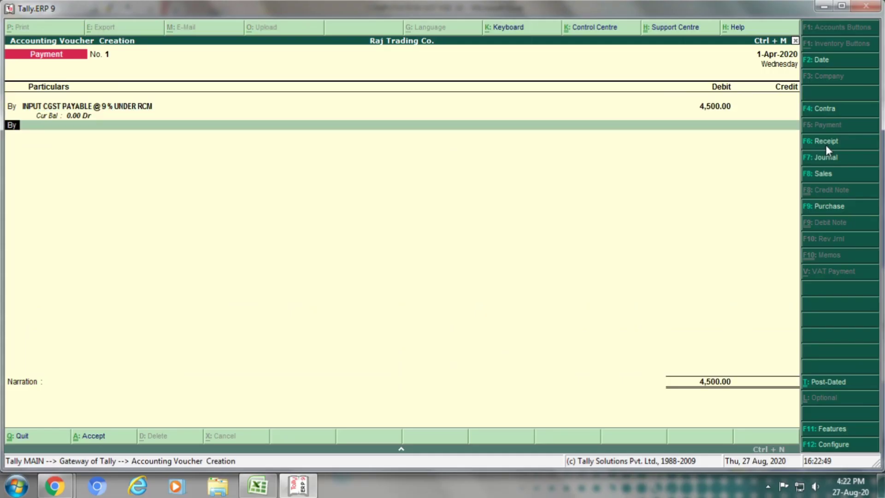
Debit INPUT SGST PAYABLE @ 9 % UNDER RCM with 4500 as the second line of the payment voucher
{"action": "key", "text": "Return"}
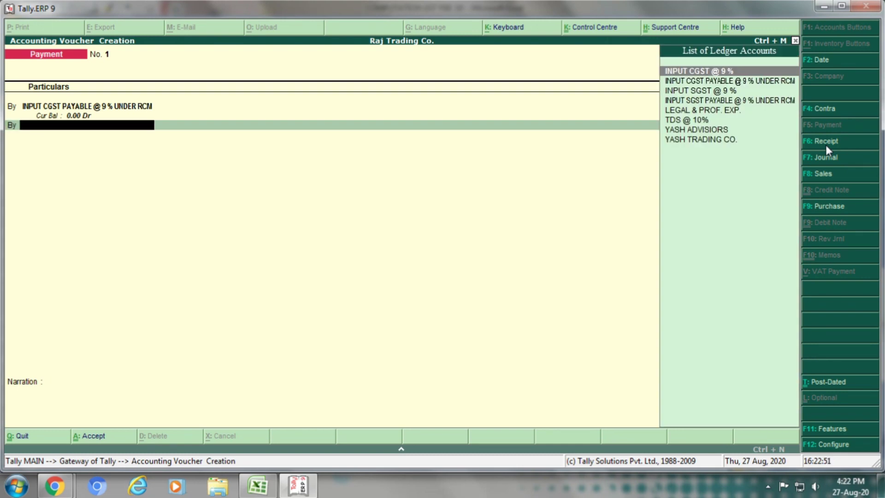
{"action": "key", "text": "Down"}
{"action": "key", "text": "Down"}
{"action": "key", "text": "Down"}
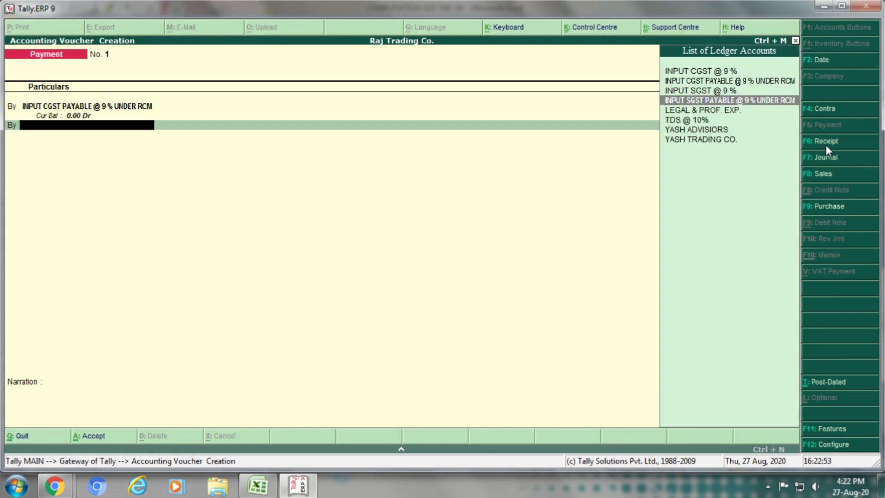
{"action": "key", "text": "Return"}
{"action": "type", "text": "4500"}
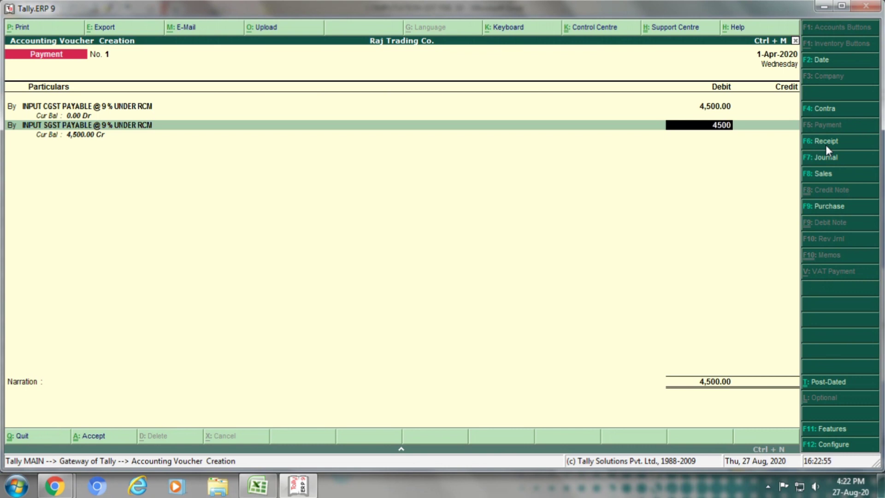
{"action": "key", "text": "Return"}
Credit OBC BANK with 9,000 as the third line of the payment voucher
{"action": "key", "text": "Return"}
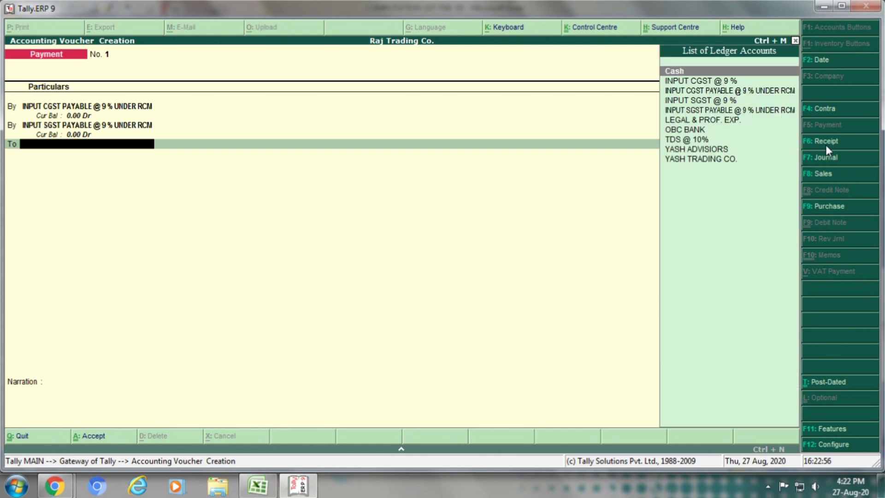
{"action": "type", "text": "Obc"}
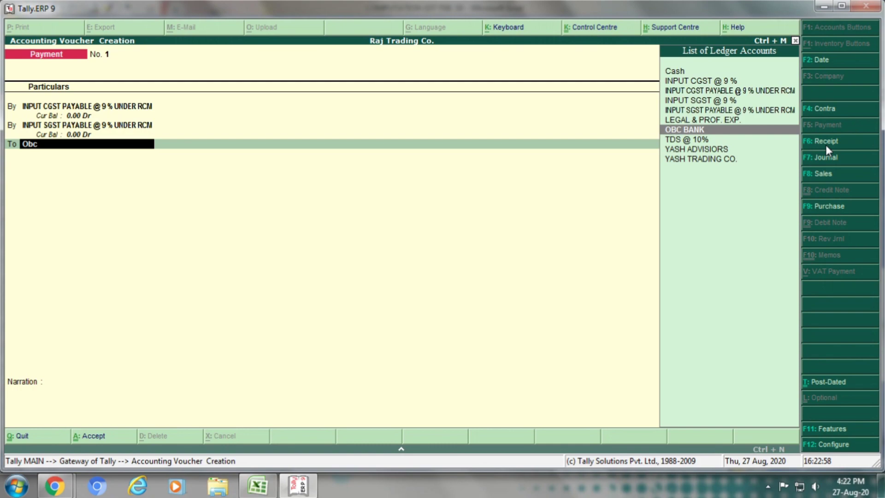
{"action": "key", "text": "Return"}
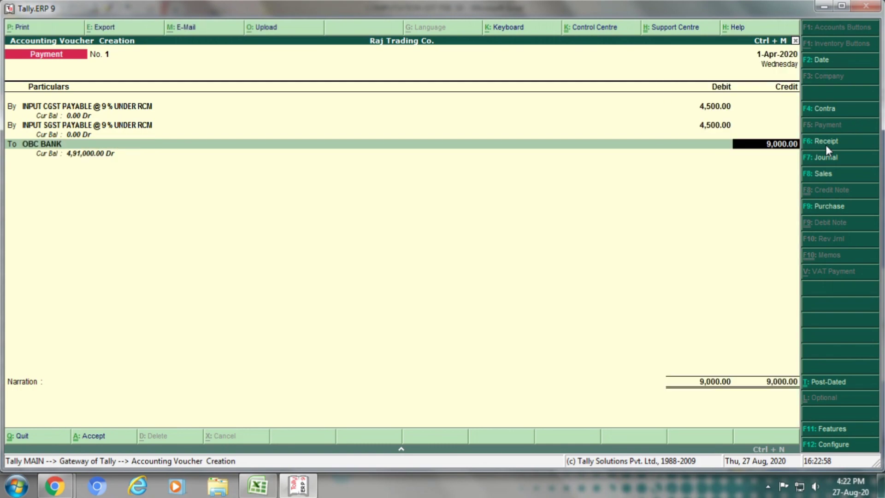
{"action": "key", "text": "Return"}
Examine the Input SGST Payable and Cash/Bank lines of the RCM payment entry in the Excel sheet
{"action": "key", "text": "alt+Tab"}
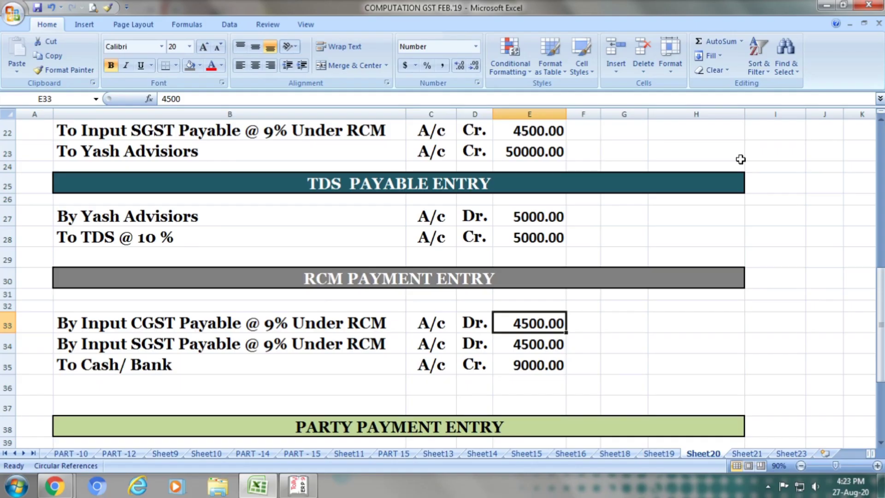
{"action": "left_click", "coordinate": [323, 344]}
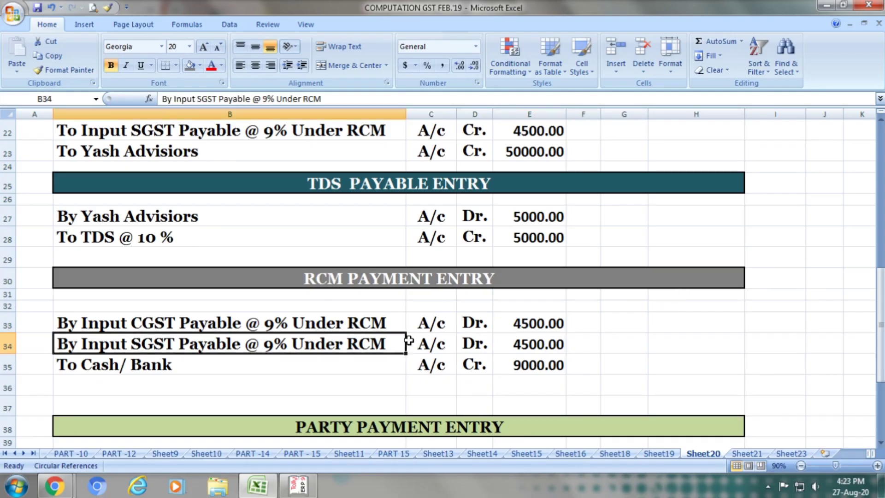
{"action": "left_click", "coordinate": [424, 342]}
{"action": "left_click", "coordinate": [470, 345]}
{"action": "left_click", "coordinate": [526, 352]}
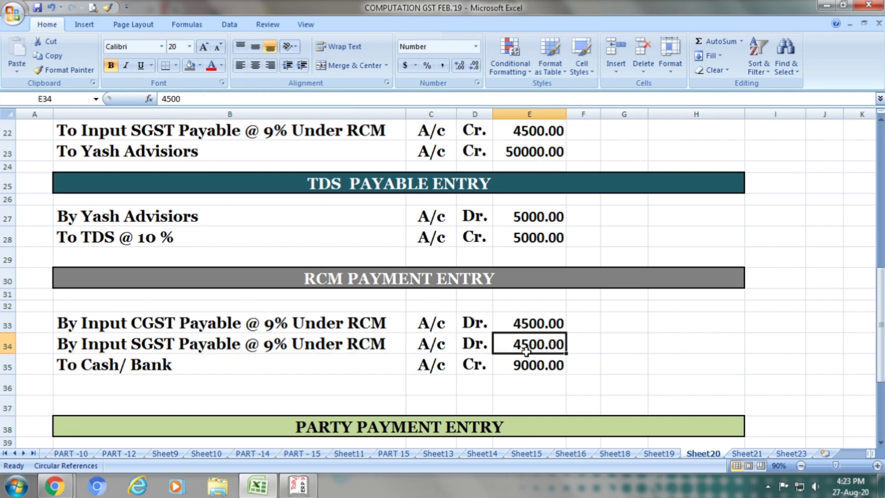
{"action": "left_click", "coordinate": [292, 367]}
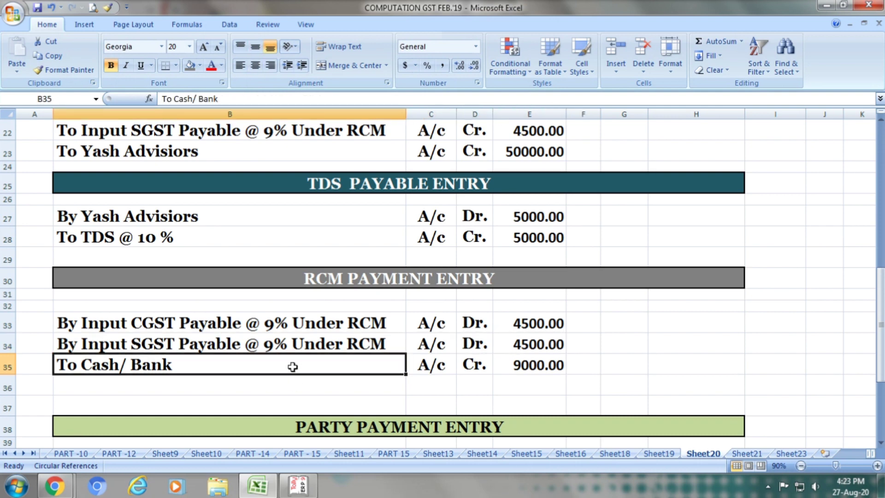
{"action": "left_click", "coordinate": [440, 367]}
{"action": "left_click", "coordinate": [470, 367]}
{"action": "left_click", "coordinate": [527, 367]}
Return to Tally and accept the RCM payment voucher, leaving the cheque number blank
{"action": "key", "text": "alt+Tab"}
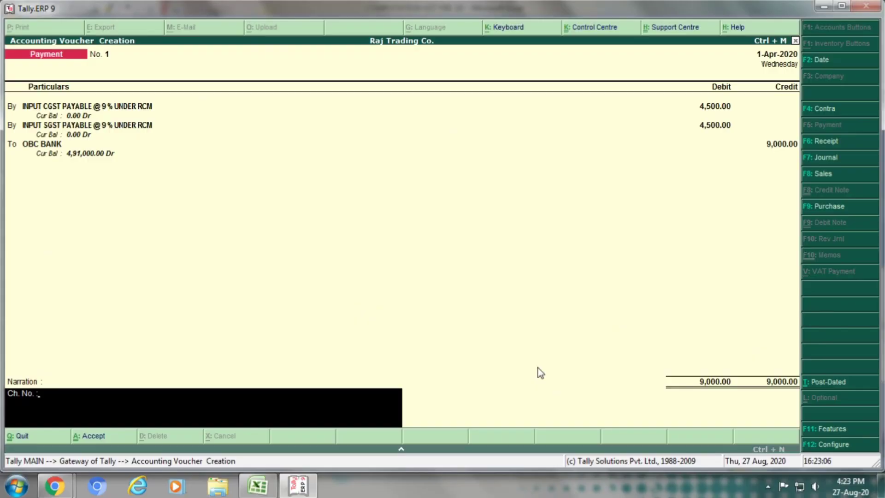
{"action": "key", "text": "Return"}
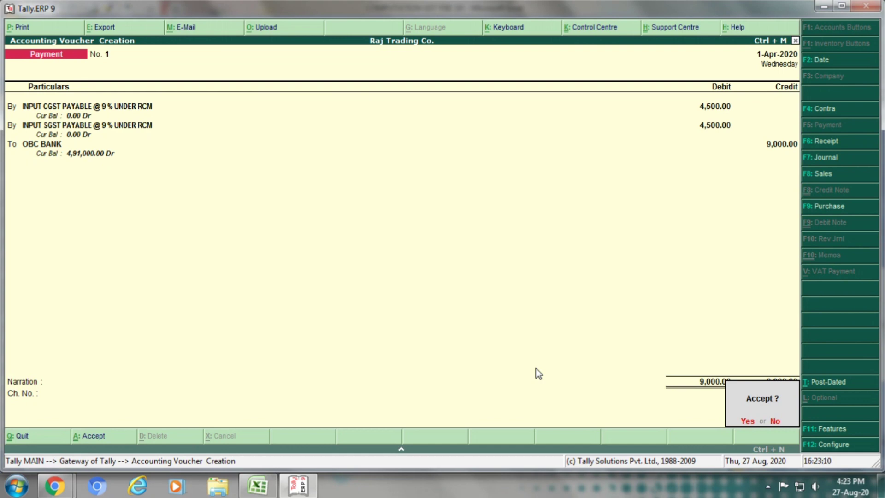
{"action": "key", "text": "Return"}
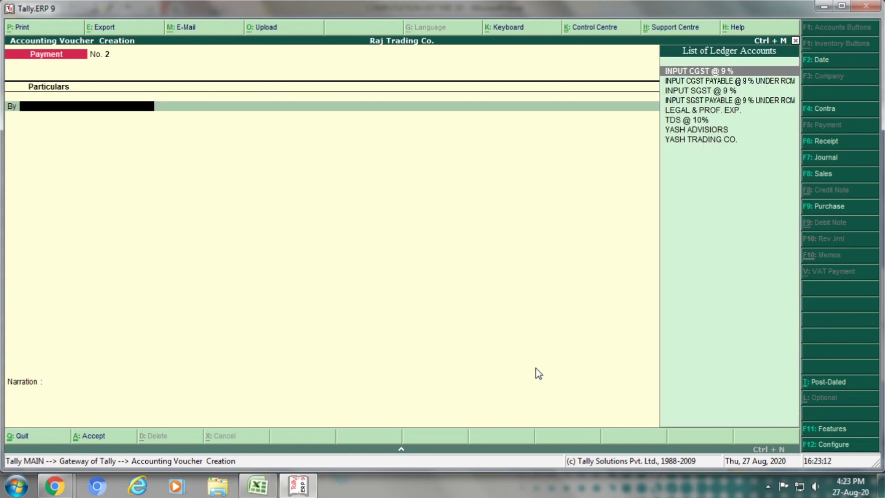
Find the party payment entry in the Excel sheet and select YASH ADVISIORS as the debit ledger of a new Tally payment voucher
{"action": "key", "text": "Escape"}
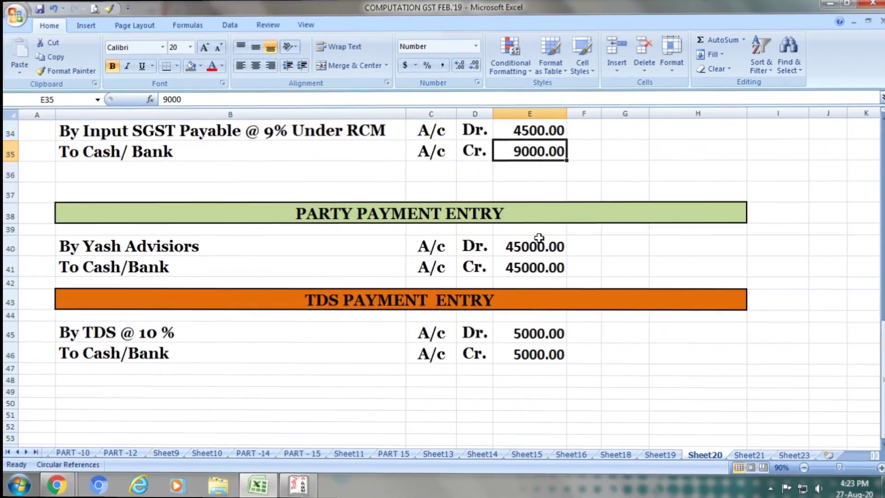
{"action": "left_click", "coordinate": [519, 215]}
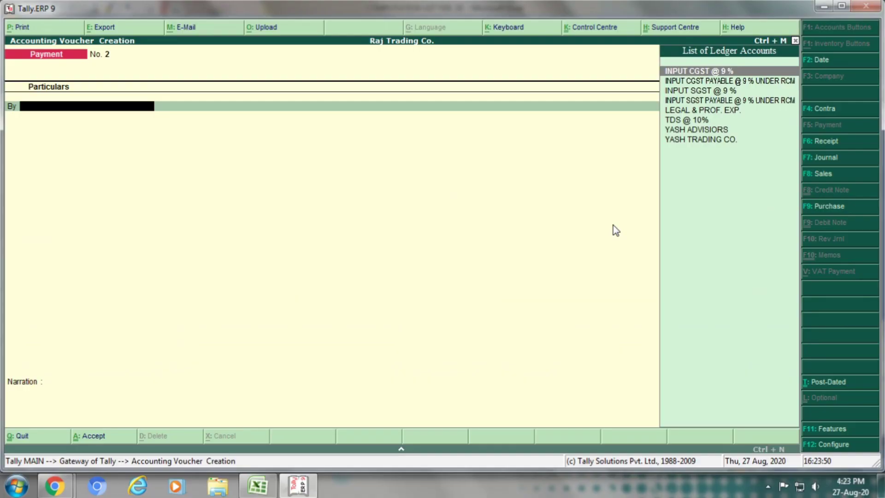
{"action": "type", "text": "Yash"}
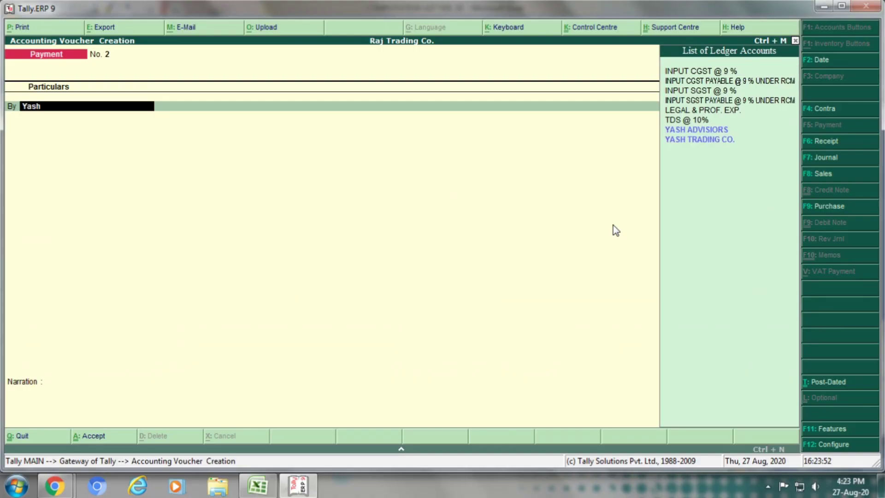
{"action": "key", "text": "Down"}
{"action": "key", "text": "Up"}
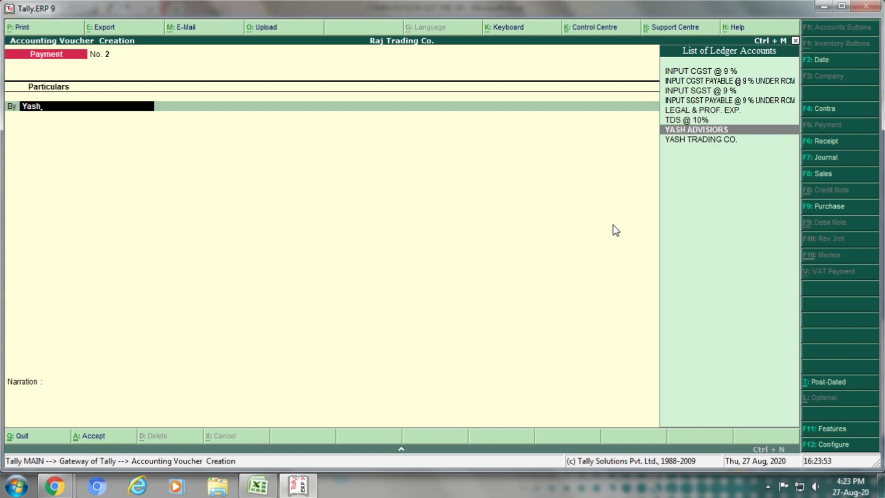
{"action": "key", "text": "Return"}
Check the Yash Advisiors amount in the Excel sheet and enter 45000 as the debit in the Tally payment voucher
{"action": "key", "text": "alt+Tab"}
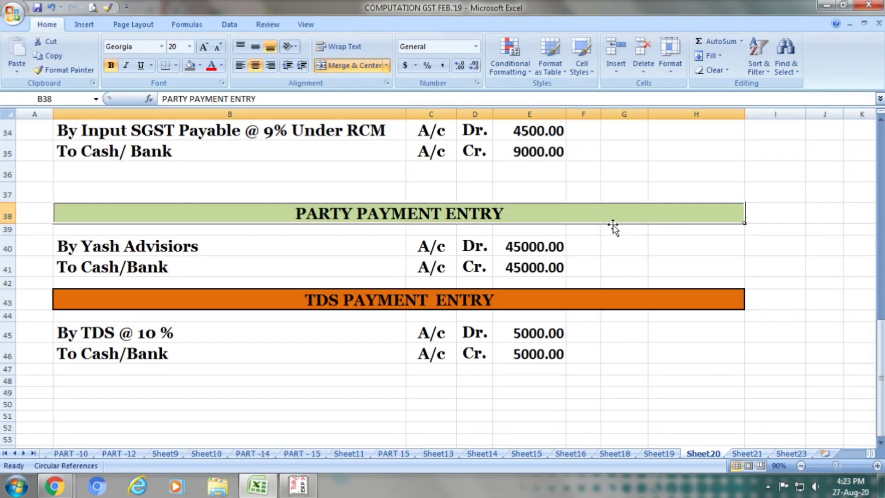
{"action": "left_click", "coordinate": [318, 249]}
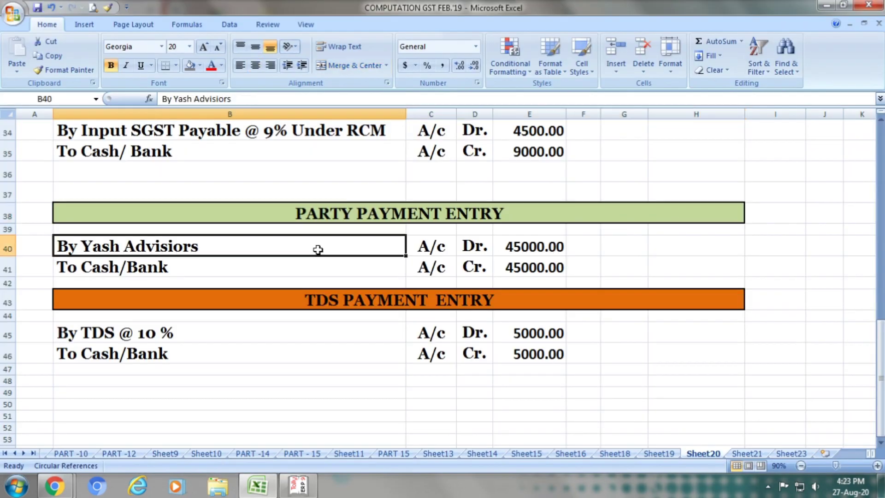
{"action": "left_click", "coordinate": [443, 246]}
{"action": "left_click", "coordinate": [474, 244]}
{"action": "left_click", "coordinate": [539, 260]}
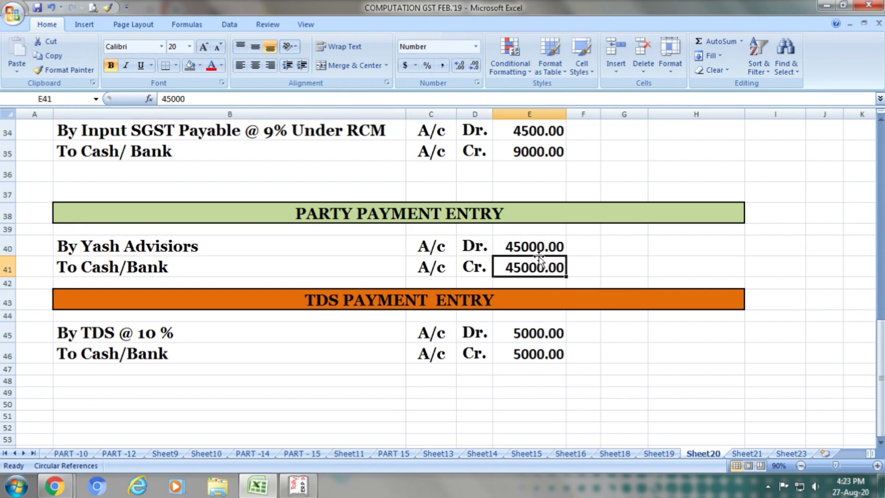
{"action": "key", "text": "alt+Tab"}
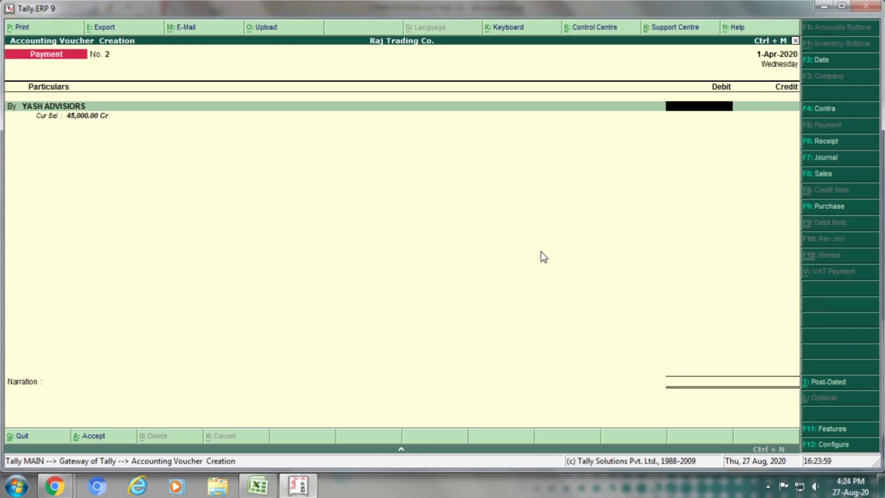
{"action": "type", "text": "45000"}
{"action": "key", "text": "Return"}
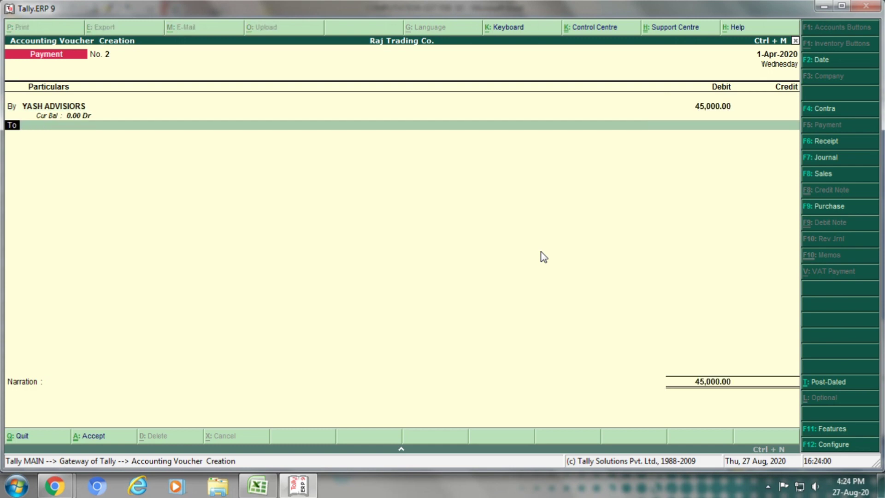
Credit OBC BANK with 45,000 and accept the party payment voucher without a cheque number
{"action": "type", "text": "obc"}
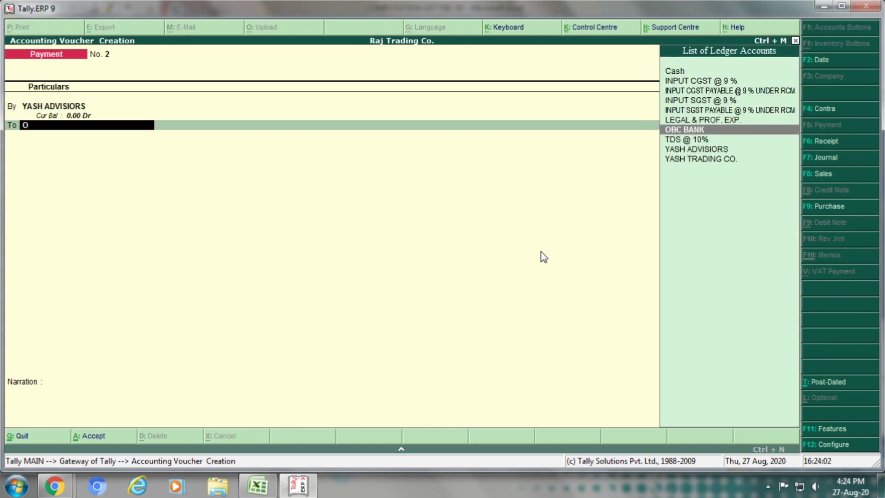
{"action": "key", "text": "Return"}
{"action": "key", "text": "Return"}
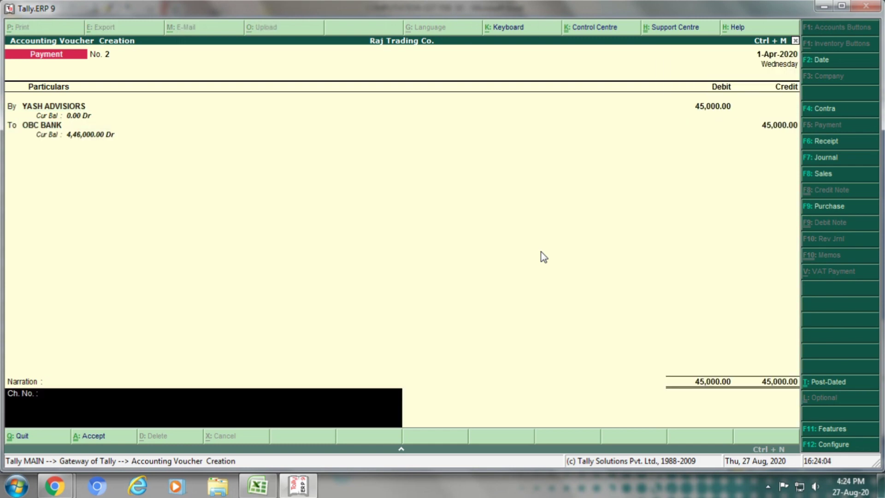
{"action": "key", "text": "Return"}
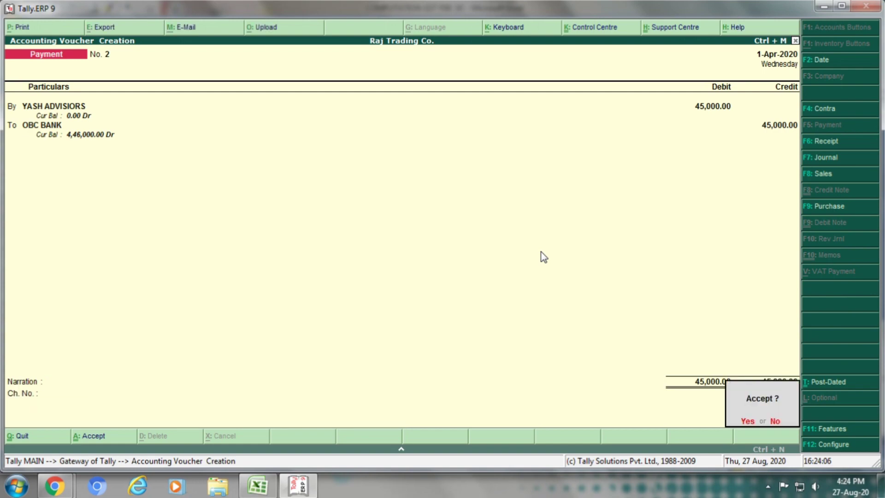
{"action": "key", "text": "Return"}
Check the TDS payment entry in the Excel sheet and debit TDS @ 10% with 5000 in a new Tally payment voucher
{"action": "key", "text": "alt+Tab"}
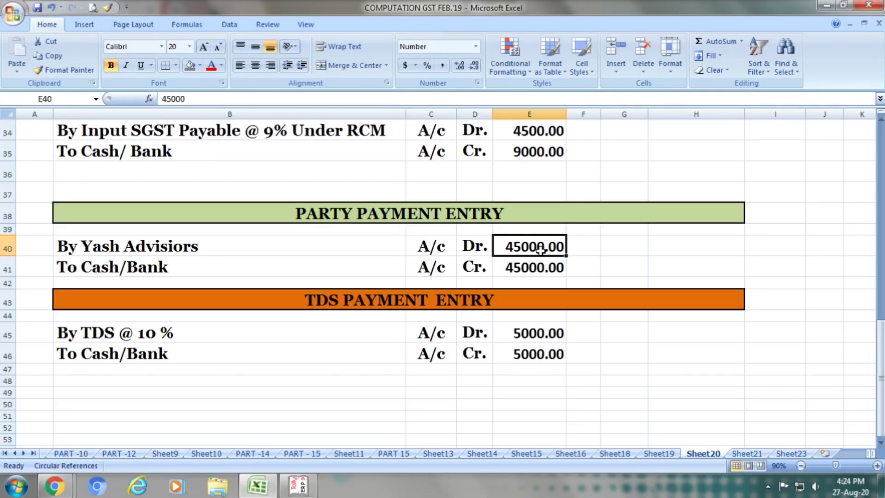
{"action": "left_click", "coordinate": [492, 298]}
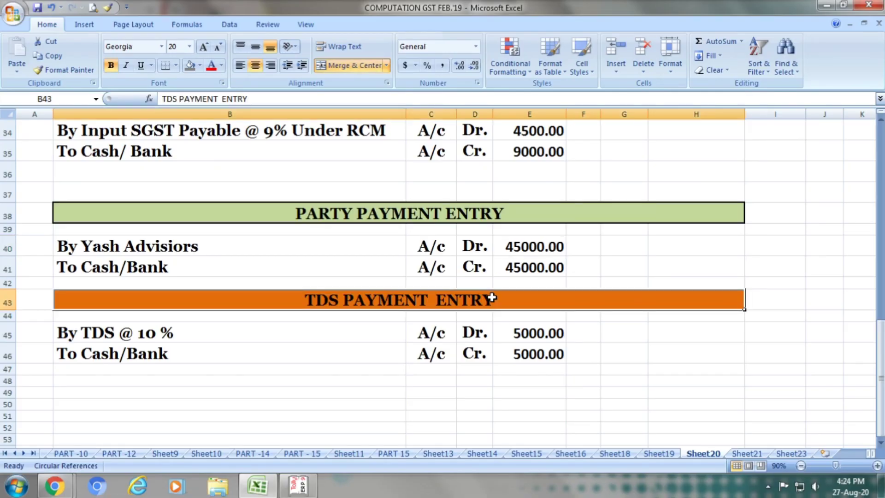
{"action": "left_click", "coordinate": [275, 331]}
{"action": "left_click", "coordinate": [441, 330]}
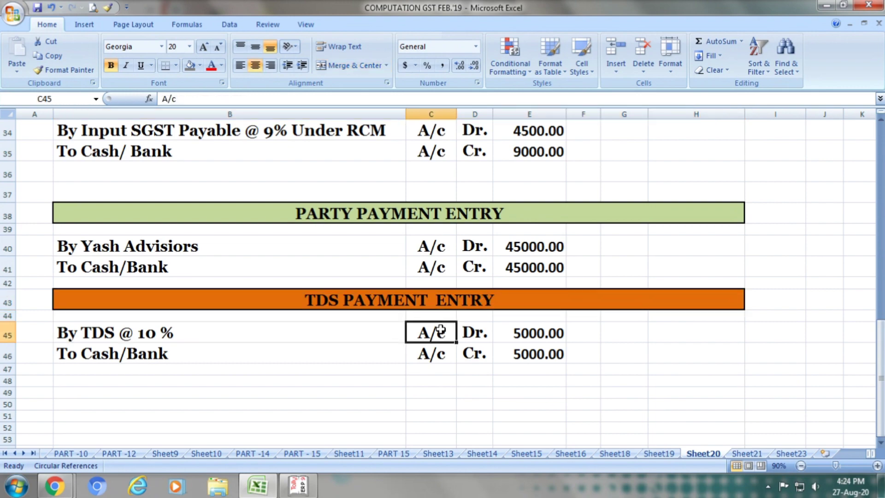
{"action": "left_click", "coordinate": [477, 329]}
{"action": "key", "text": "alt+Tab"}
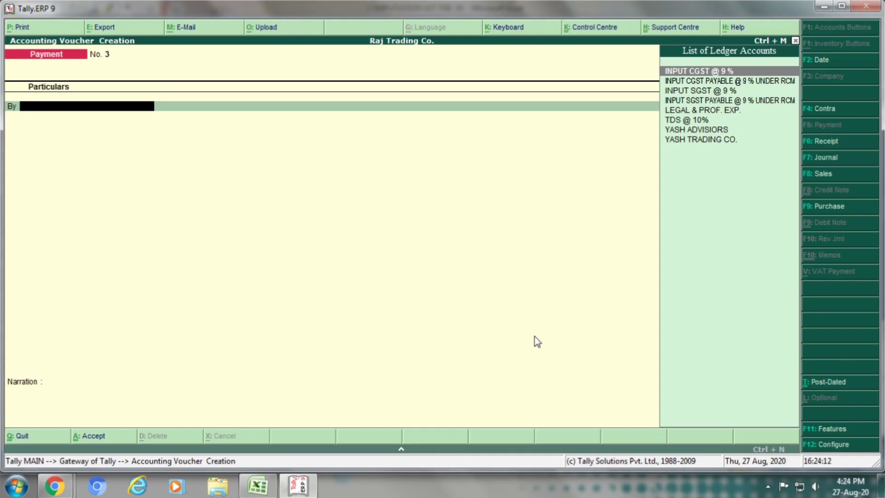
{"action": "type", "text": "tds"}
{"action": "key", "text": "Return"}
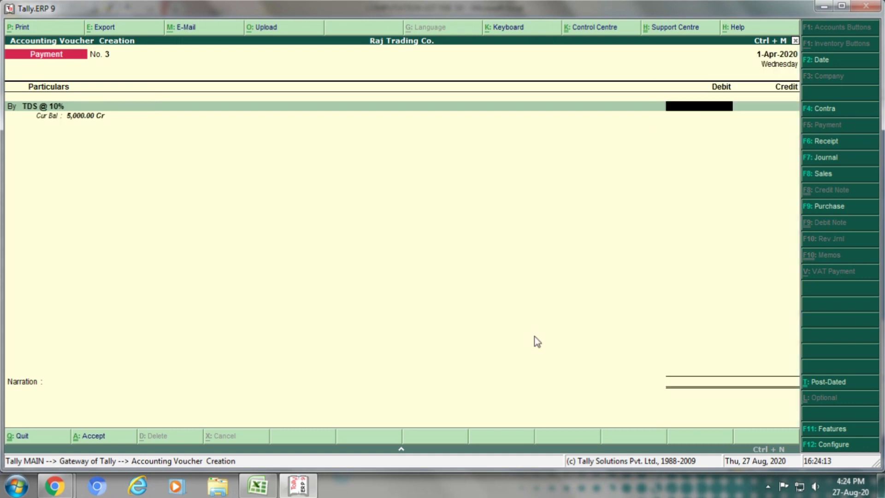
{"action": "type", "text": "5000"}
{"action": "key", "text": "Return"}
{"action": "key", "text": "Return"}
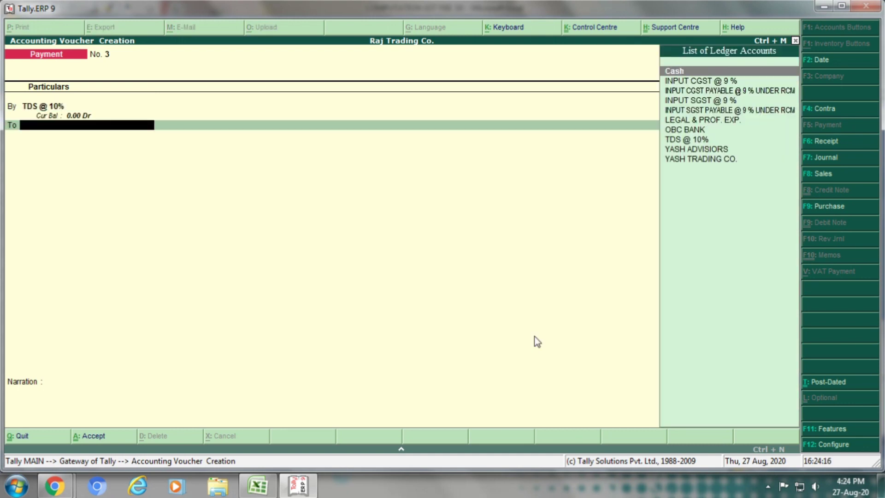
Credit OBC BANK with 5,000, accept the TDS payment voucher and leave voucher entry for the Gateway of Tally
{"action": "type", "text": "obc"}
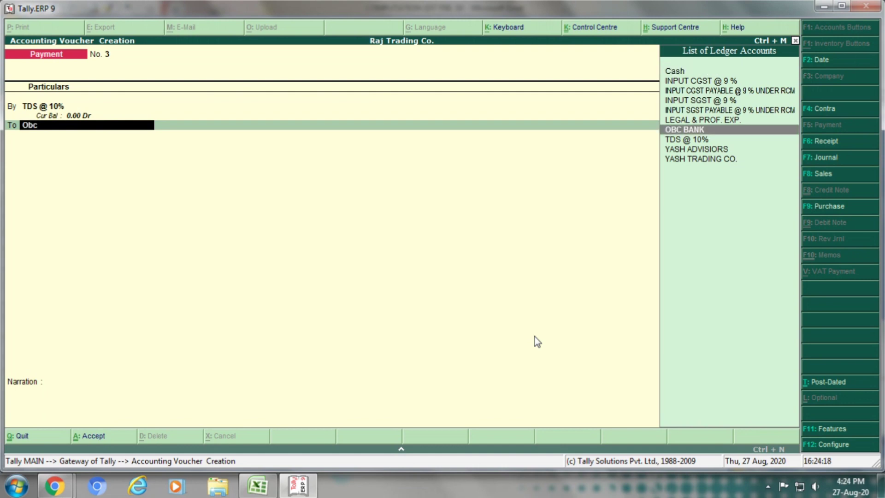
{"action": "key", "text": "Return"}
{"action": "key", "text": "Return"}
{"action": "key", "text": "Return"}
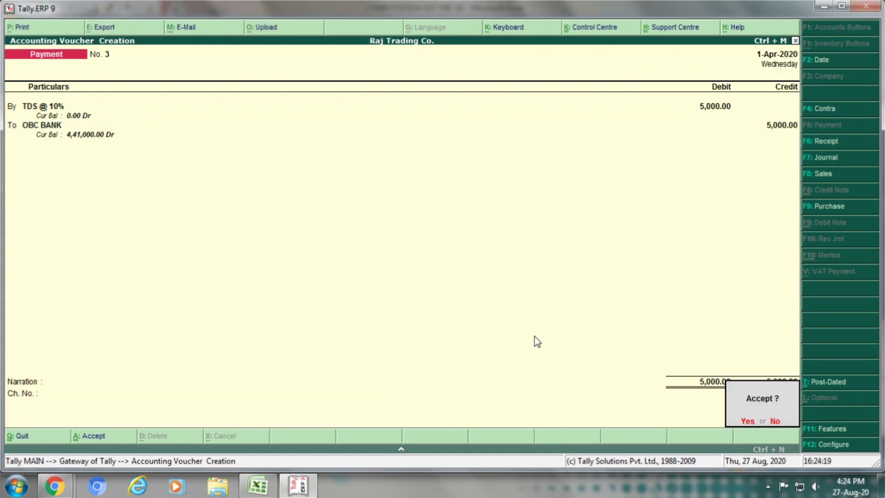
{"action": "key", "text": "Return"}
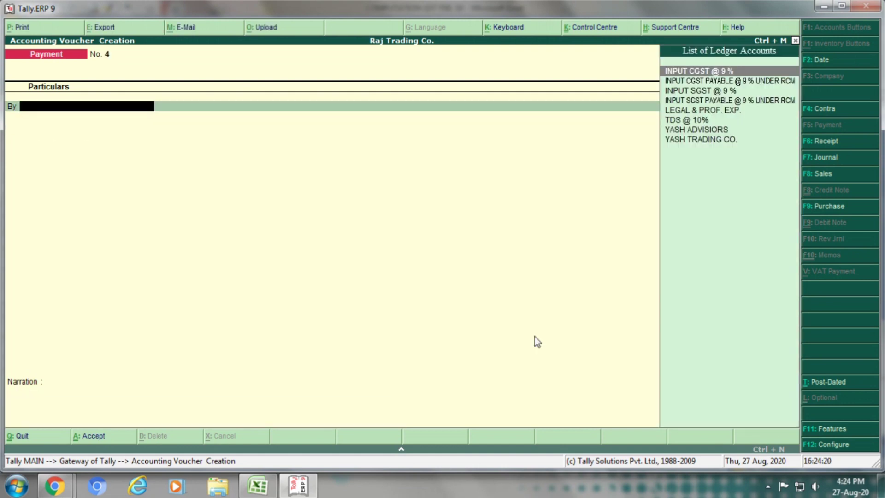
{"action": "key", "text": "Escape"}
{"action": "key", "text": "Return"}
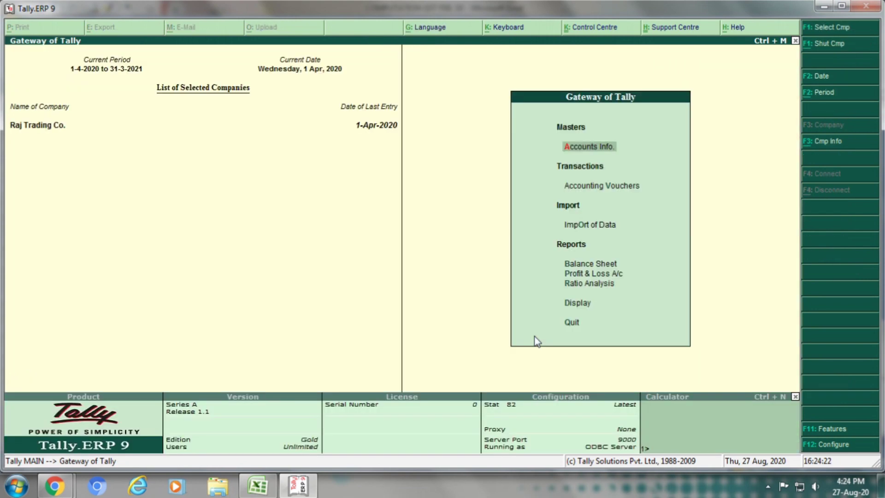
View the detailed Profit & Loss A/c and the monthly summary of the LEGAL & PROF. EXP. ledger
{"action": "left_click", "coordinate": [575, 277]}
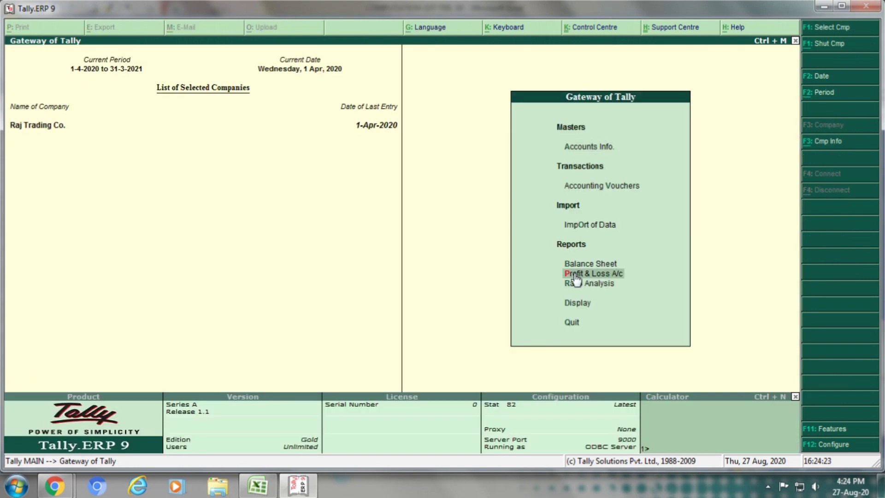
{"action": "key", "text": "Return"}
{"action": "key", "text": "alt+F1"}
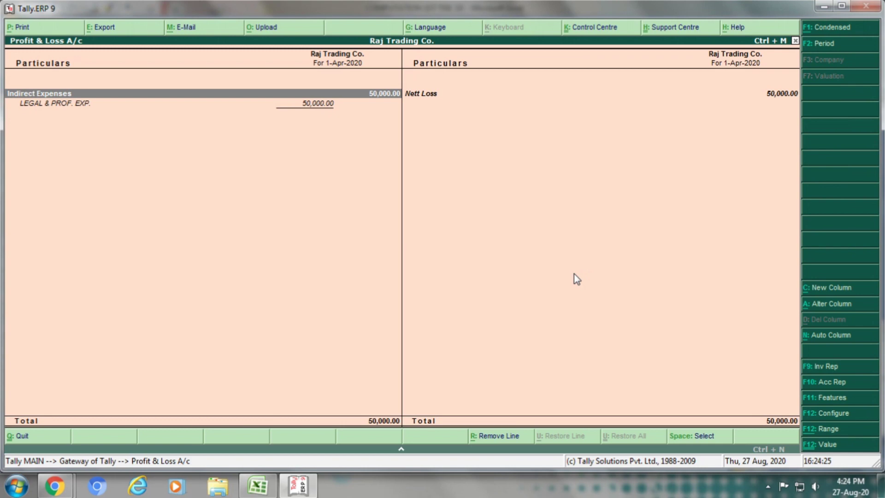
{"action": "key", "text": "Down"}
{"action": "key", "text": "Return"}
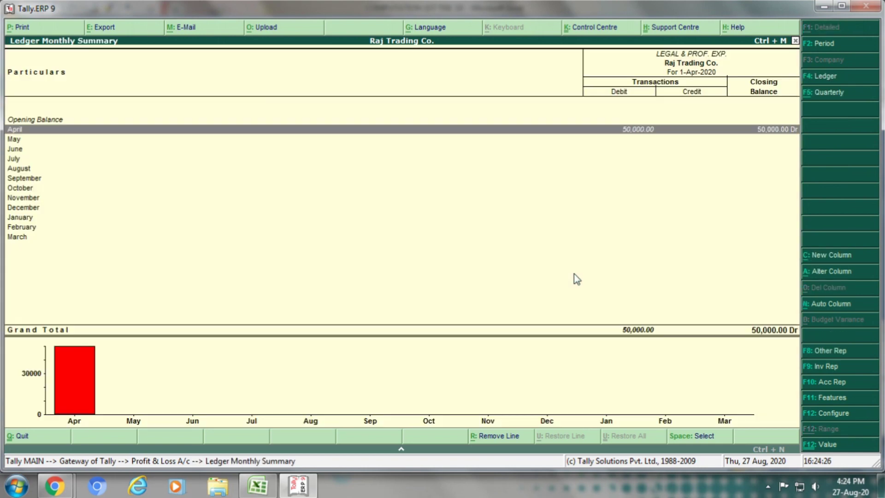
{"action": "key", "text": "Escape"}
{"action": "key", "text": "Escape"}
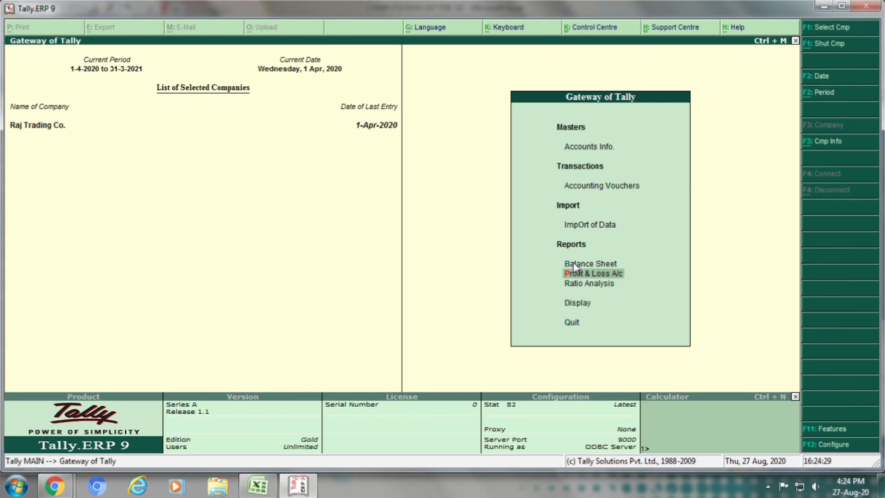
Open the Balance Sheet to check the effect of the payment vouchers
{"action": "left_click", "coordinate": [575, 267]}
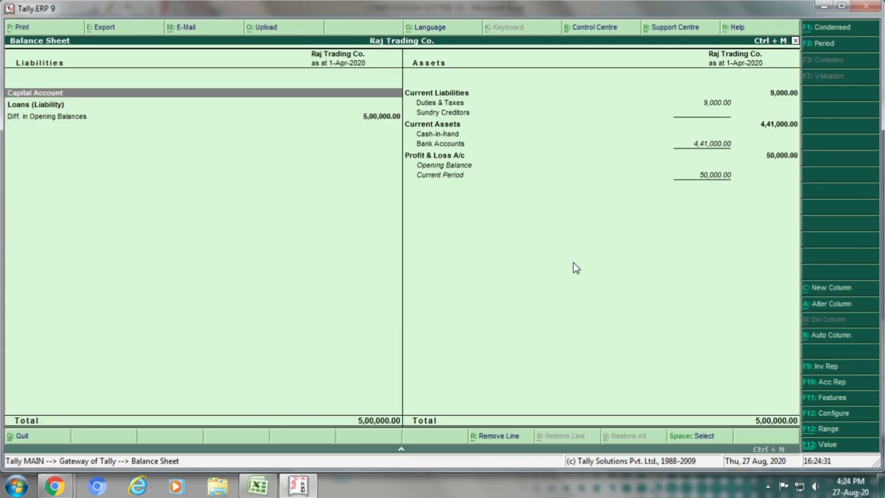